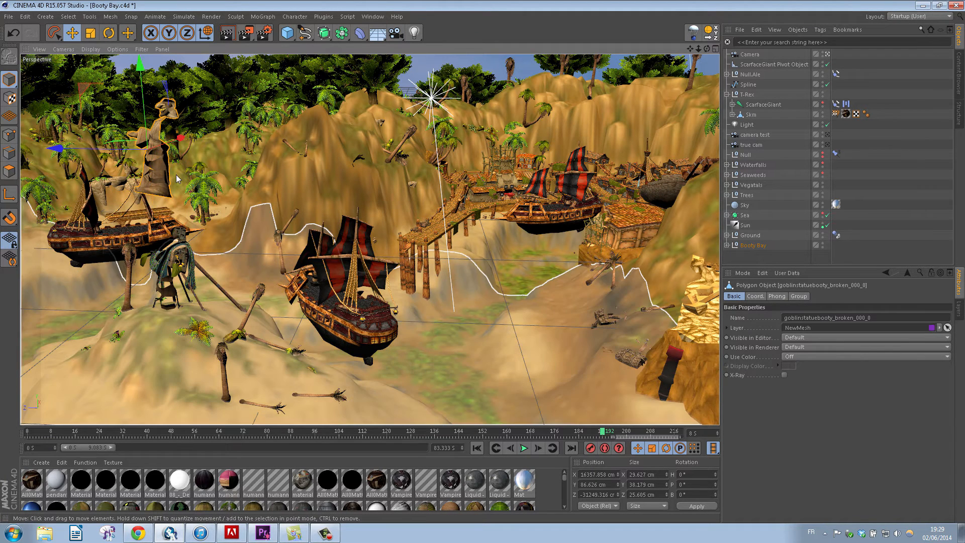
pyautogui.click(426, 235)
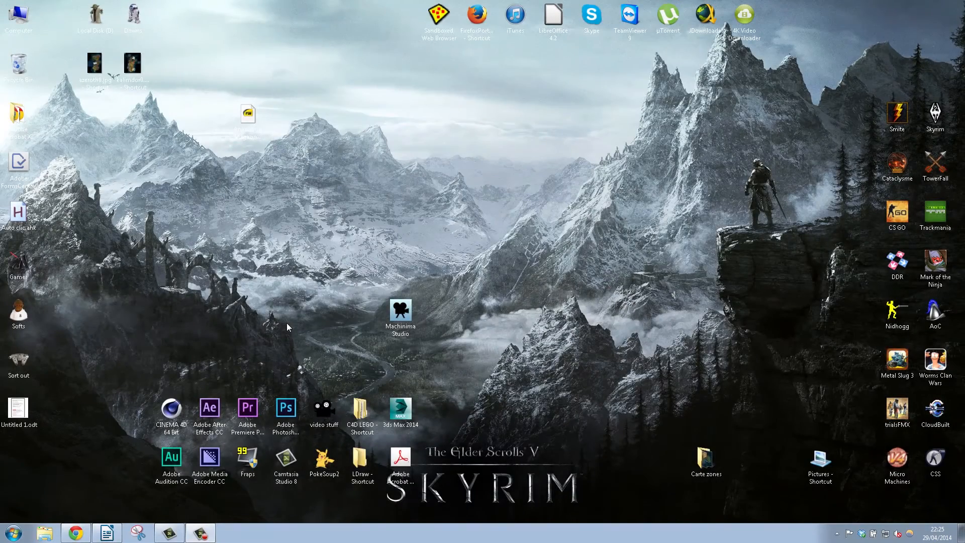
# - Launch Machinima Studio and load its World of Warcraft plugin
pyautogui.doubleClick(400, 315)
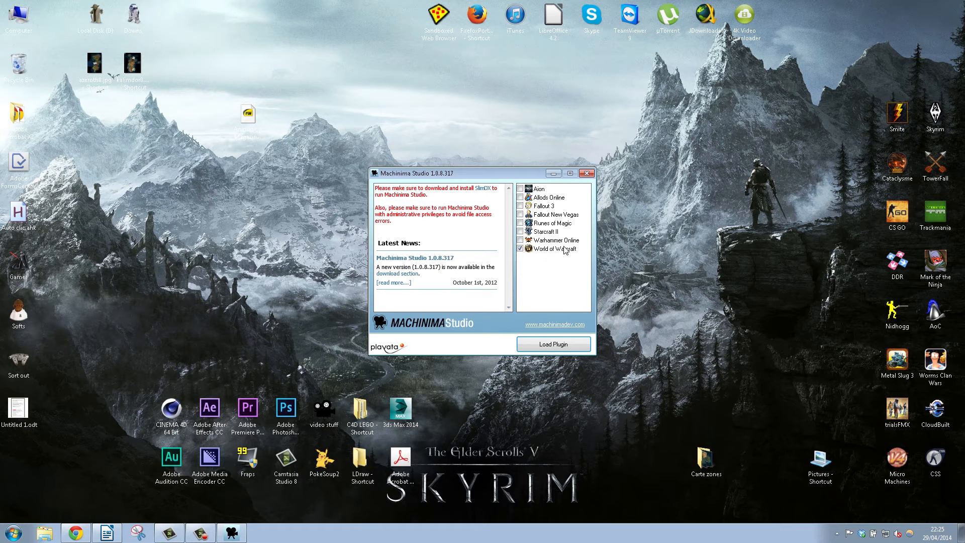
pyautogui.click(557, 347)
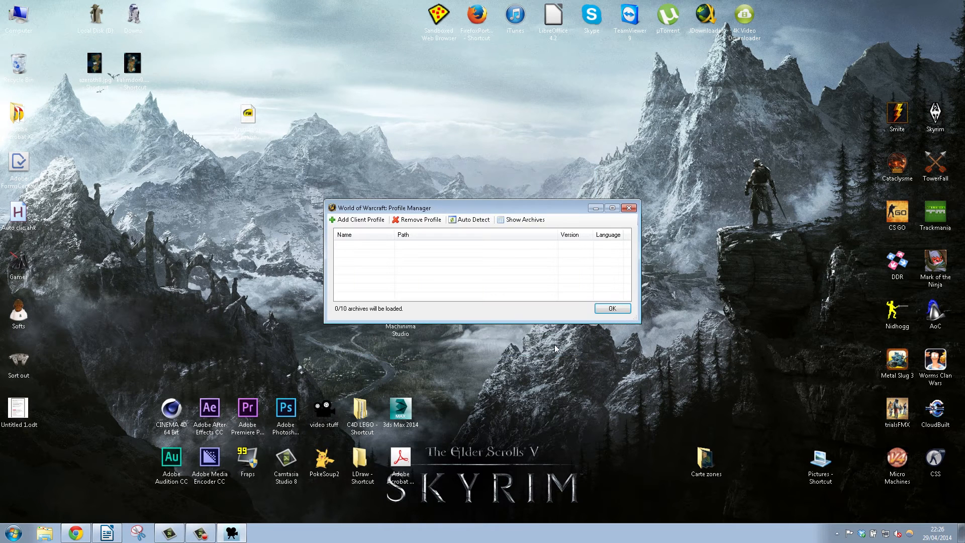
# - Add a client profile pointing to the World of Warcraft folder on drive C and load the game files with it
pyautogui.click(360, 221)
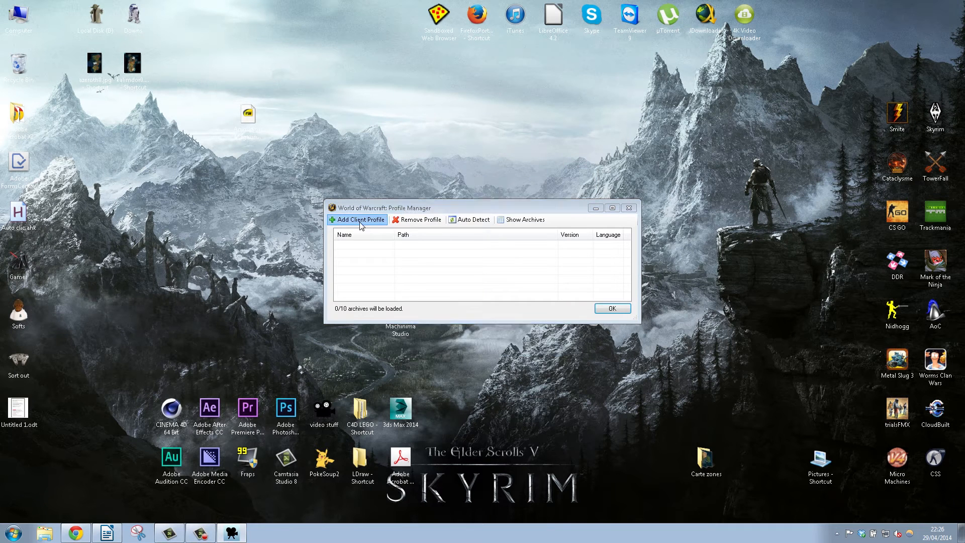
pyautogui.click(429, 274)
pyautogui.moveTo(550, 263)
pyautogui.mouseDown()
pyautogui.moveTo(562, 306)
pyautogui.moveTo(549, 282)
pyautogui.mouseUp()
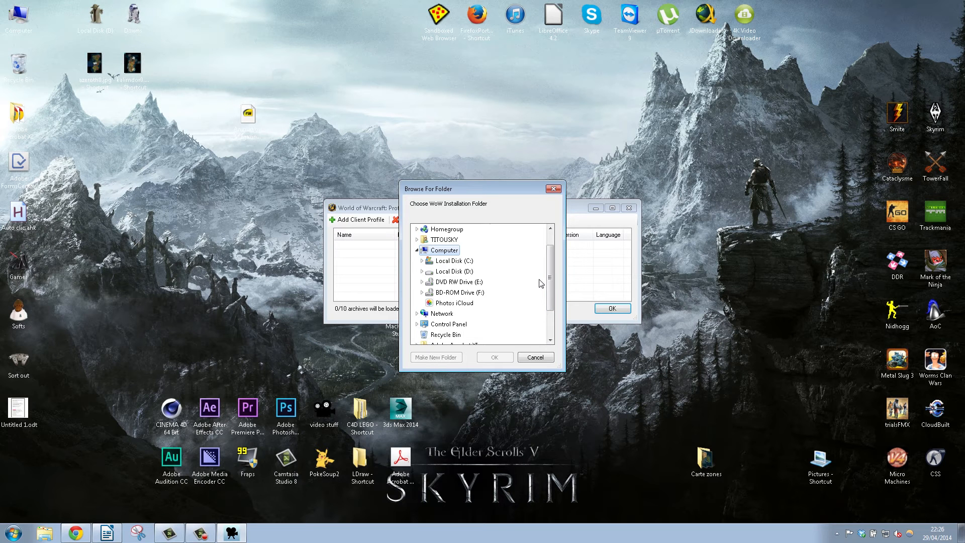
pyautogui.click(432, 262)
pyautogui.moveTo(550, 258); pyautogui.dragTo(550, 294)
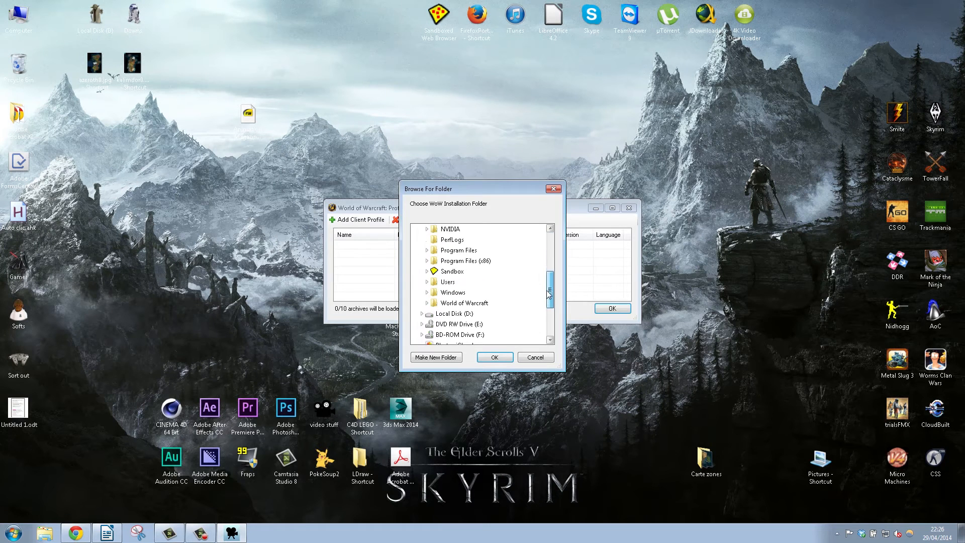
pyautogui.click(463, 303)
pyautogui.scroll(1, 464, 308)
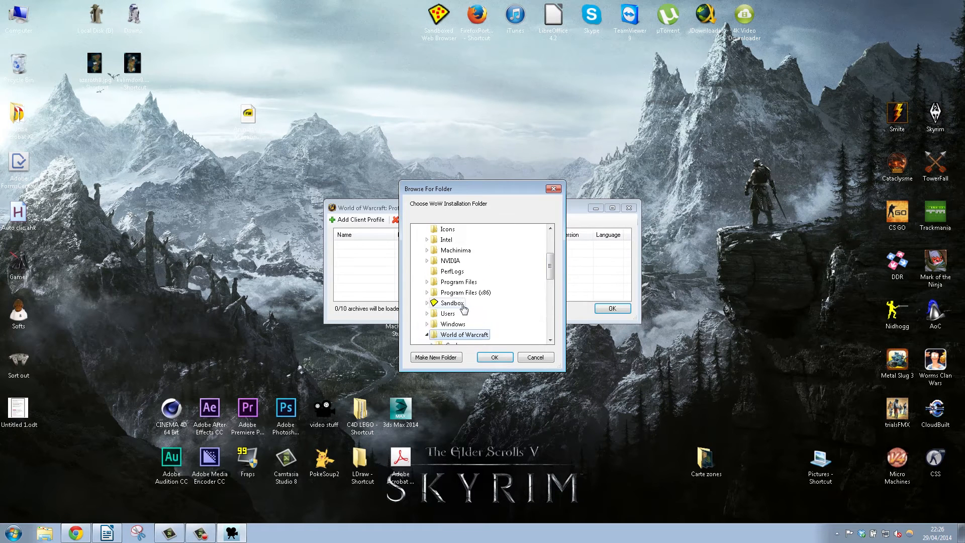
pyautogui.click(493, 358)
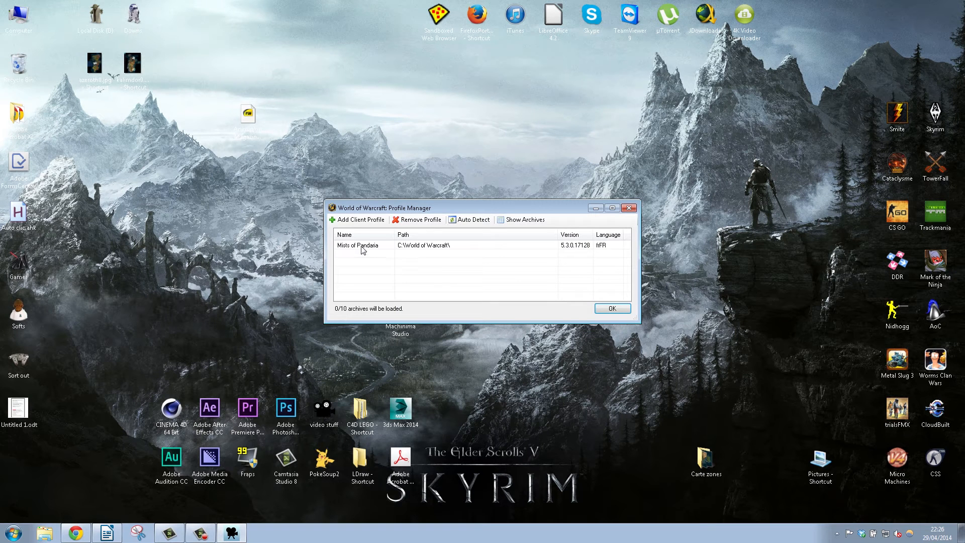
pyautogui.click(361, 248)
pyautogui.click(611, 308)
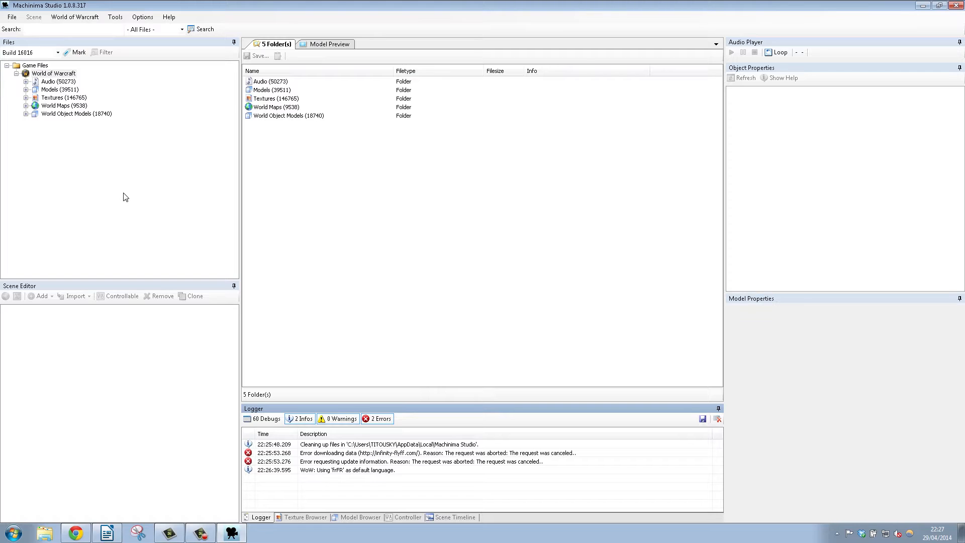
# - Expand the World Maps files down to the list of map folders under world > maps
pyautogui.click(34, 106)
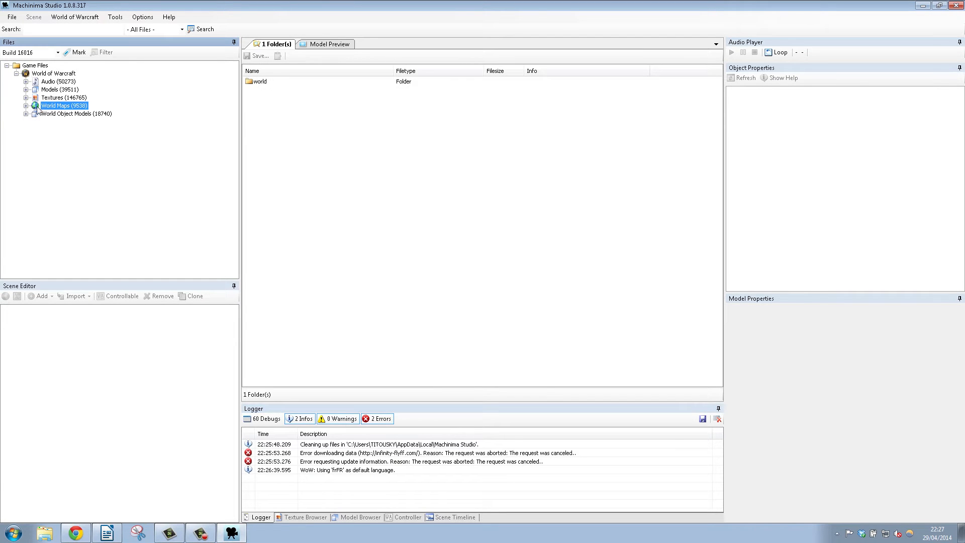
pyautogui.click(26, 106)
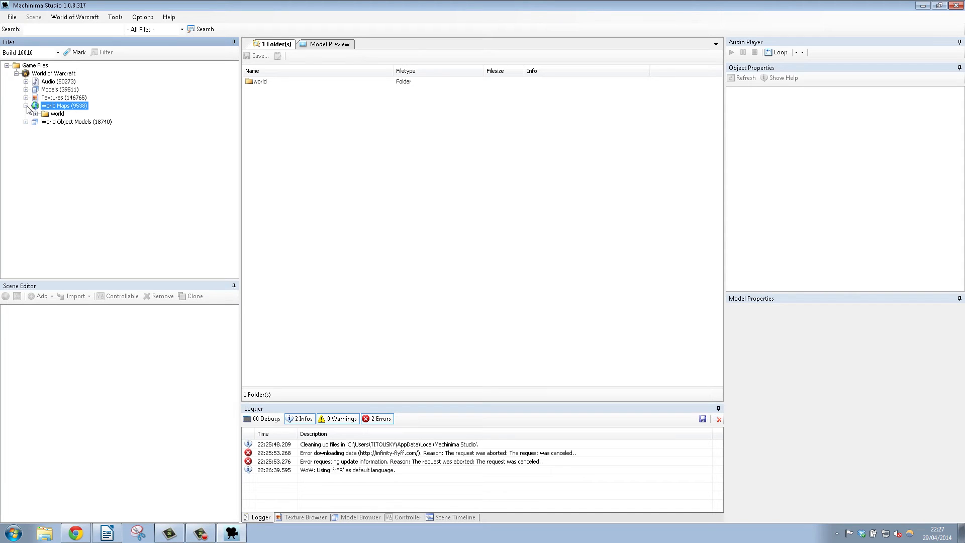
pyautogui.click(35, 114)
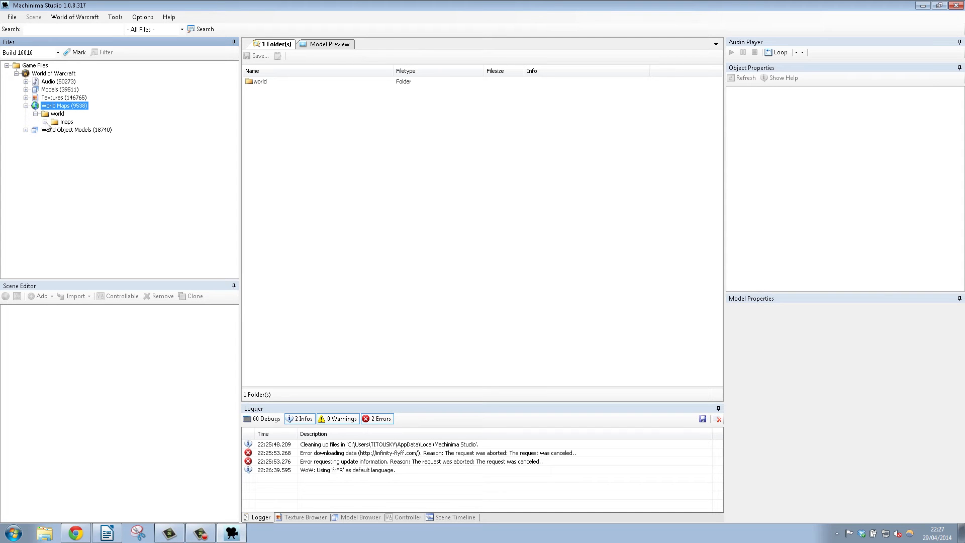
pyautogui.click(45, 122)
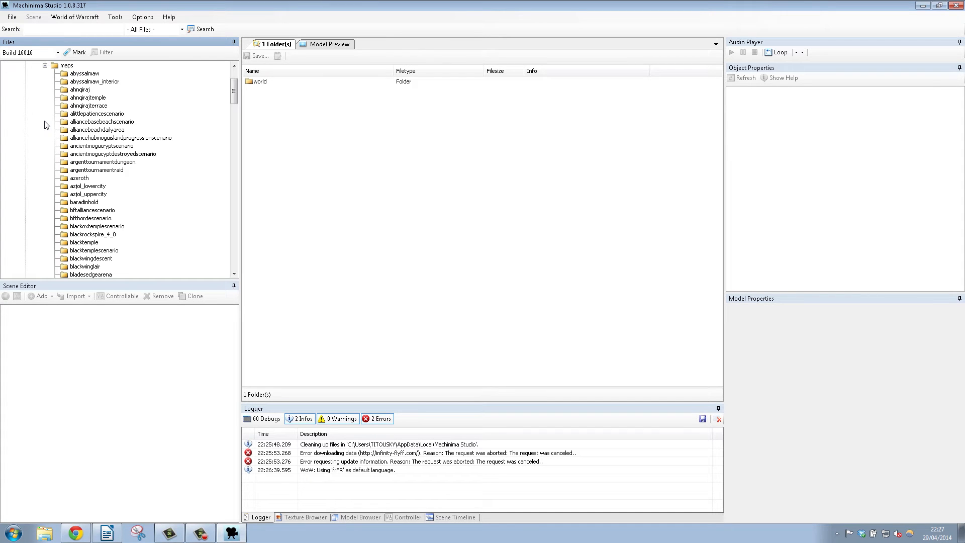
# - Open the continent map azeroth0.jpg from the Continents folder inside the Carte zones desktop folder
pyautogui.click(923, 5)
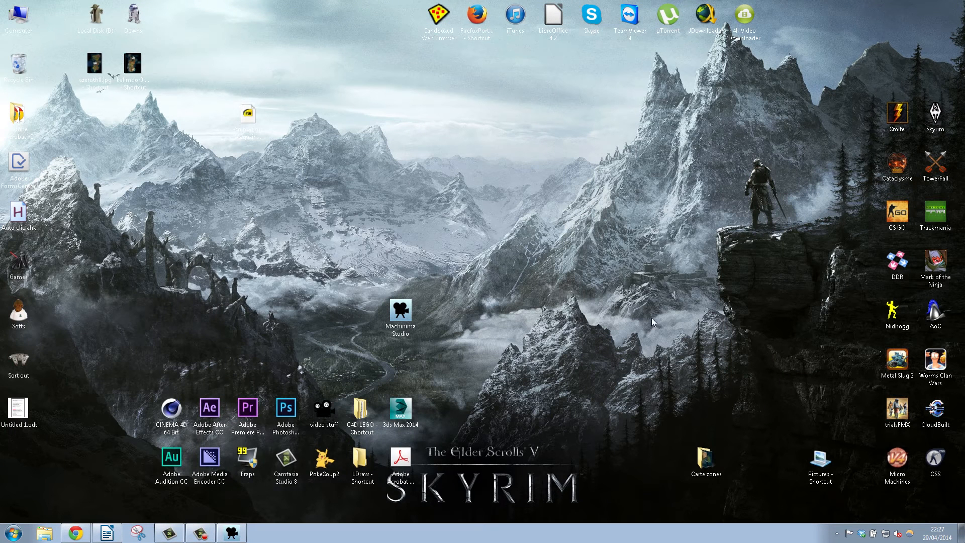
pyautogui.doubleClick(708, 462)
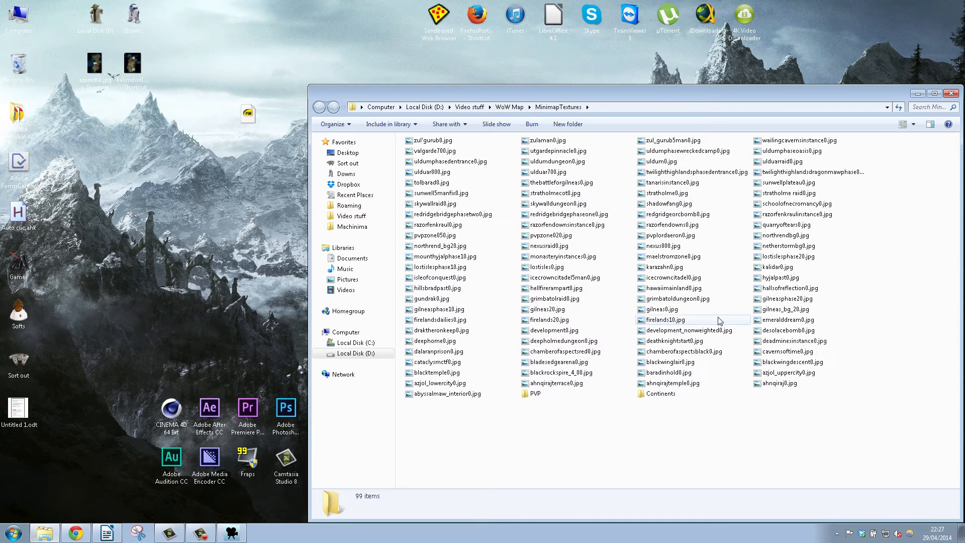
pyautogui.doubleClick(662, 395)
pyautogui.click(427, 173)
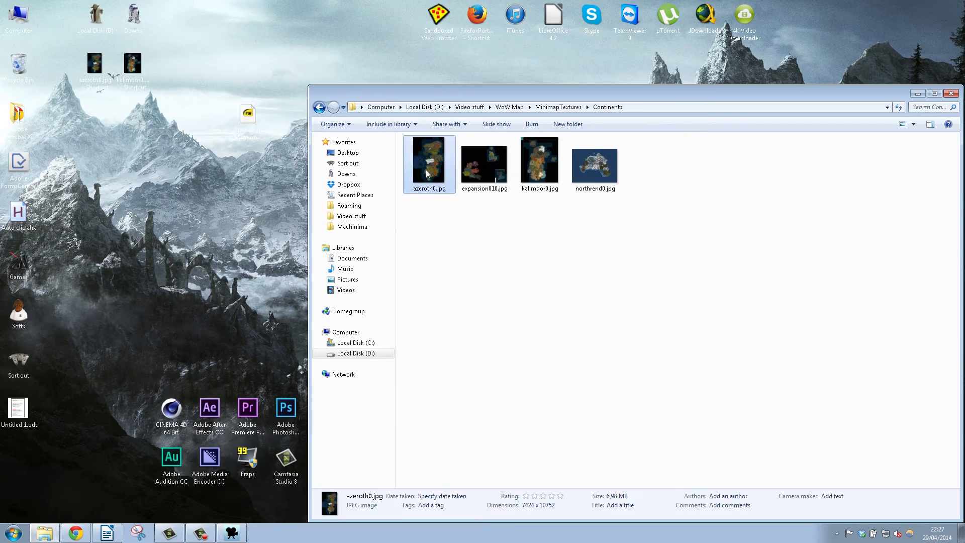
pyautogui.doubleClick(426, 173)
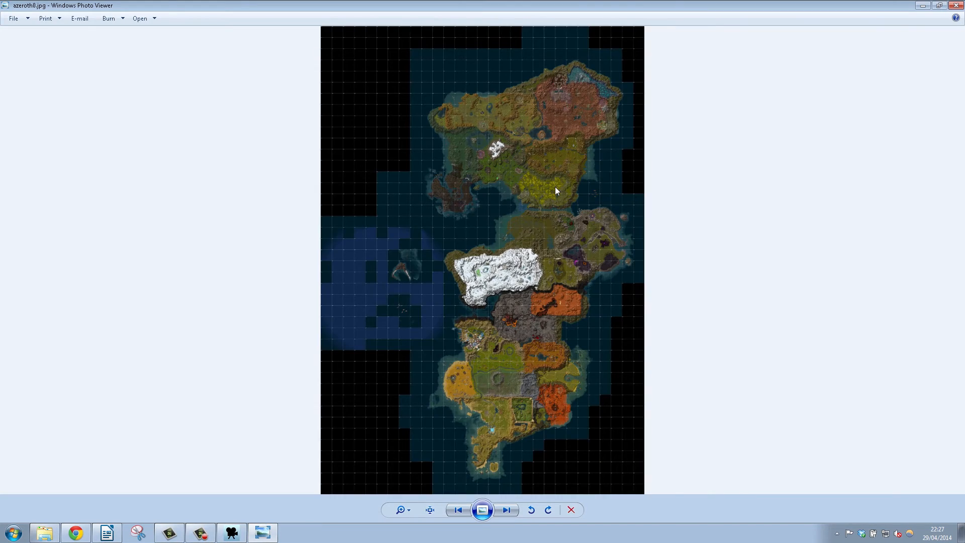
# - Examine the tile grid of the Azeroth map around the domed city and the lake to find their tile coordinates
pyautogui.scroll(4, 555, 191)
pyautogui.scroll(5, 526, 171)
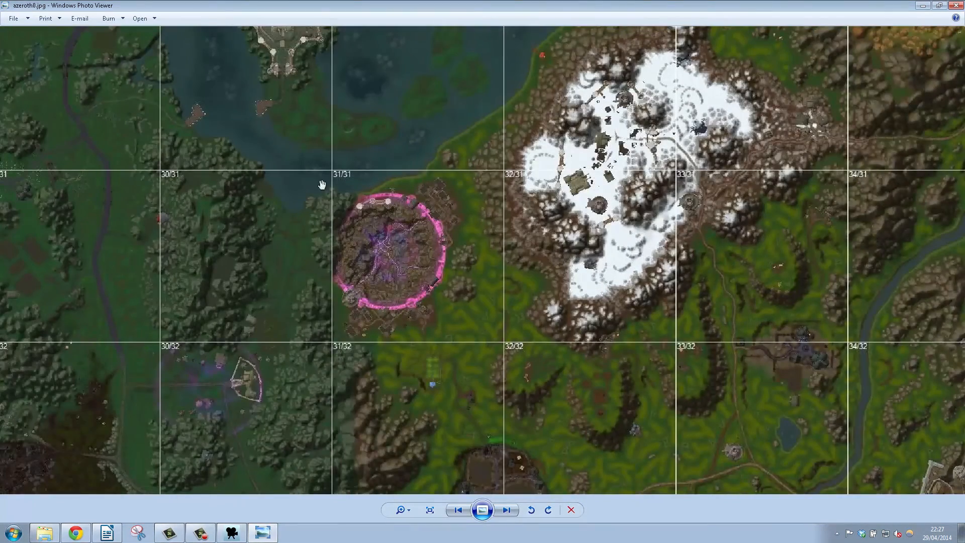
pyautogui.scroll(-6, 377, 177)
pyautogui.scroll(1, 552, 160)
pyautogui.scroll(7, 464, 180)
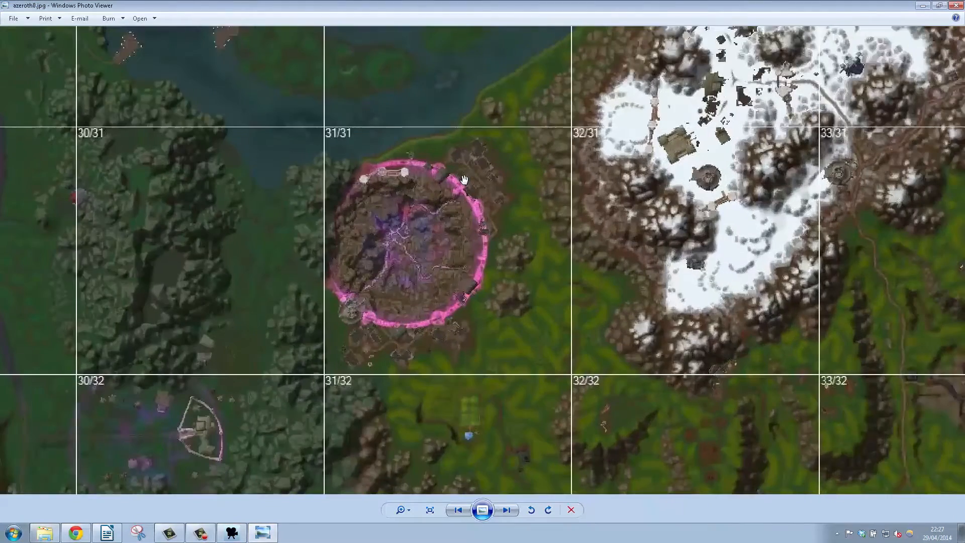
pyautogui.scroll(-1, 464, 180)
pyautogui.moveTo(425, 176); pyautogui.dragTo(448, 288)
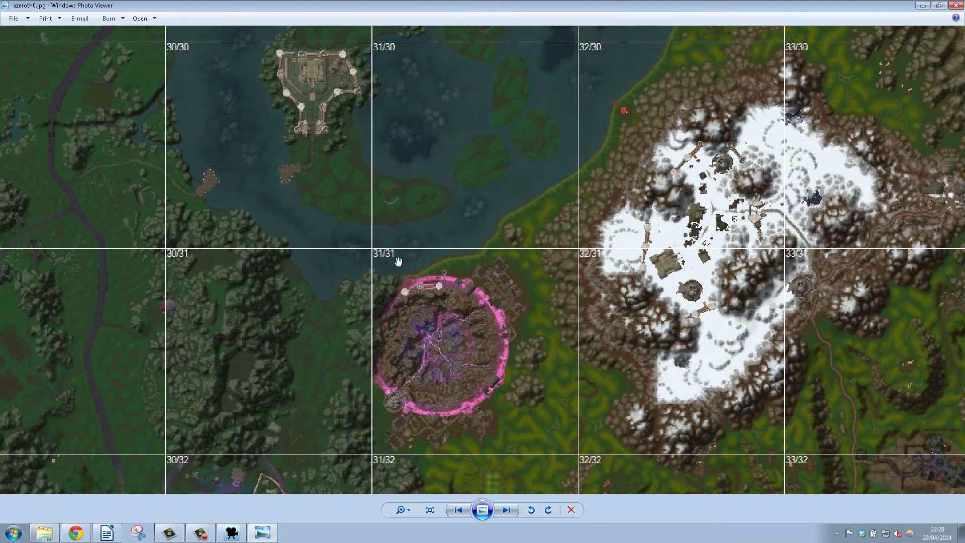
# - Put away the map image and its folder, return to Machinima Studio and list the azeroth map tiles
pyautogui.click(924, 7)
pyautogui.click(951, 97)
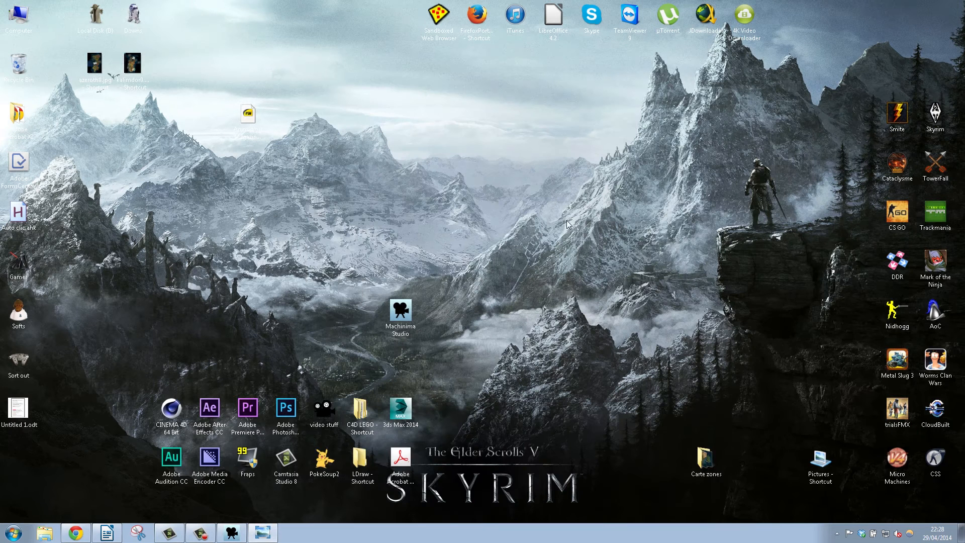
pyautogui.click(224, 537)
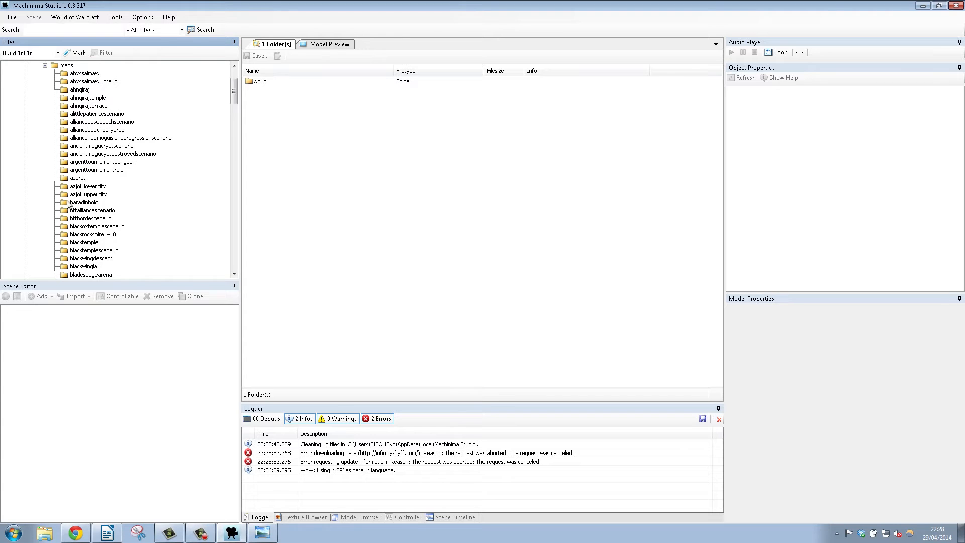
pyautogui.click(76, 178)
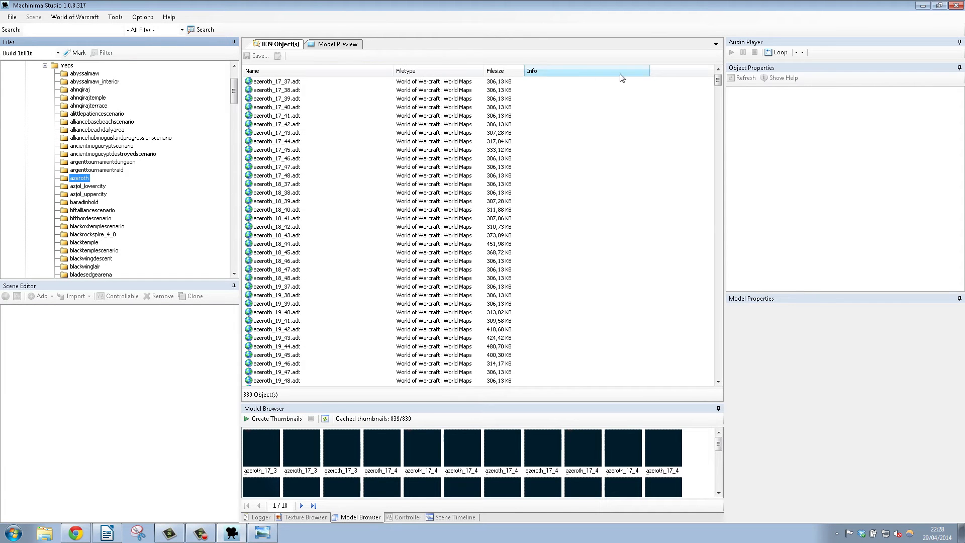
# - Open the export settings for the tile azeroth_31_30.adt, continuing with the premium trial
pyautogui.click(719, 81)
pyautogui.moveTo(719, 82); pyautogui.dragTo(664, 200)
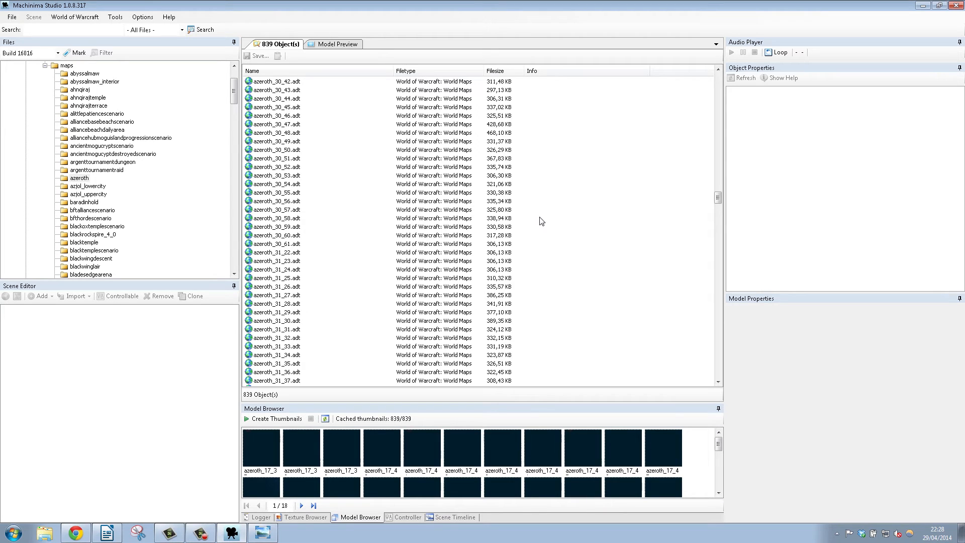
pyautogui.click(280, 321)
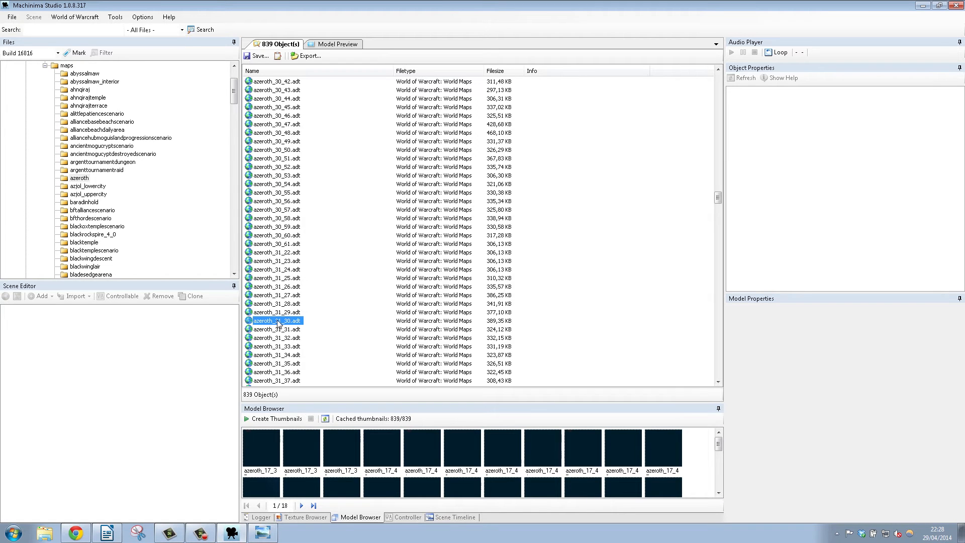
pyautogui.rightClick(280, 322)
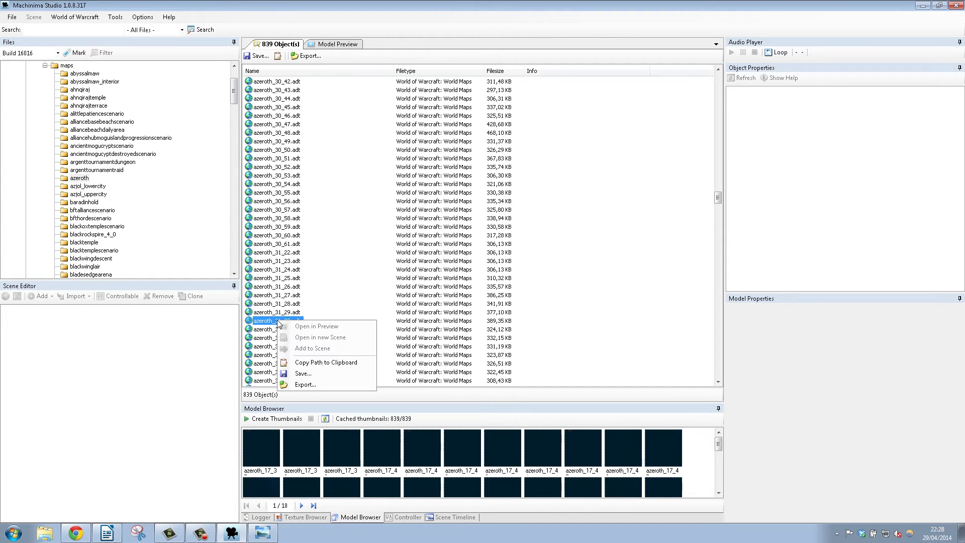
pyautogui.click(306, 385)
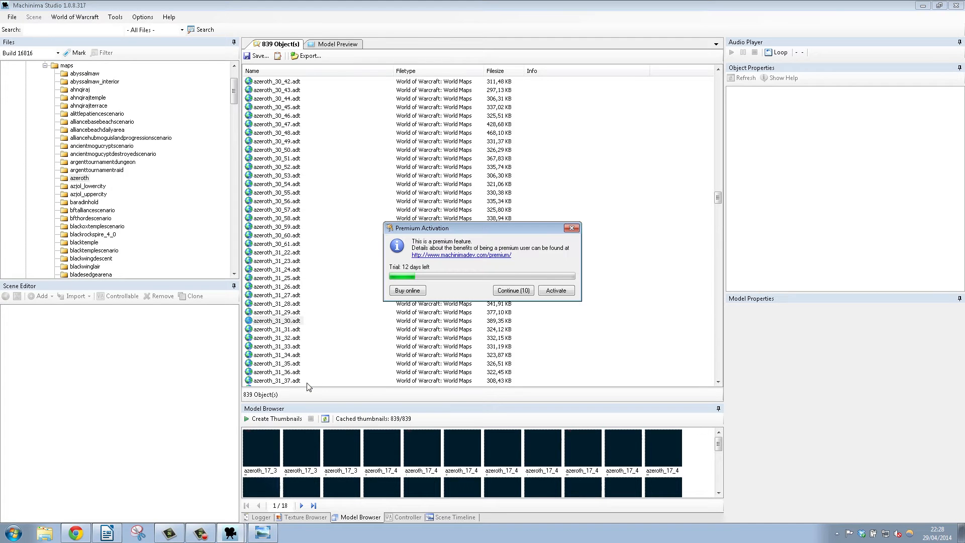
pyautogui.click(507, 289)
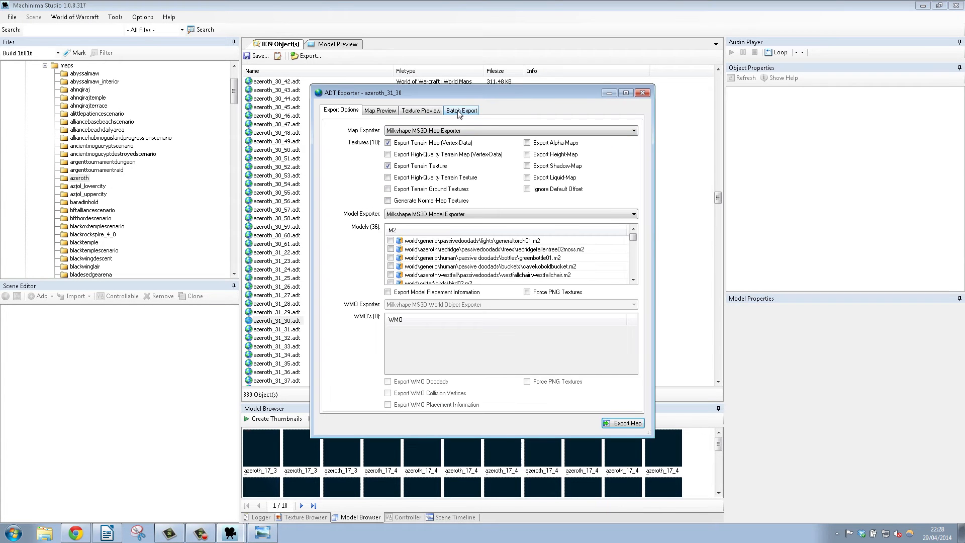
# - Enable batch export and mark the tiles azeroth_30_31, azeroth_31_30 and azeroth_31_31
pyautogui.click(460, 111)
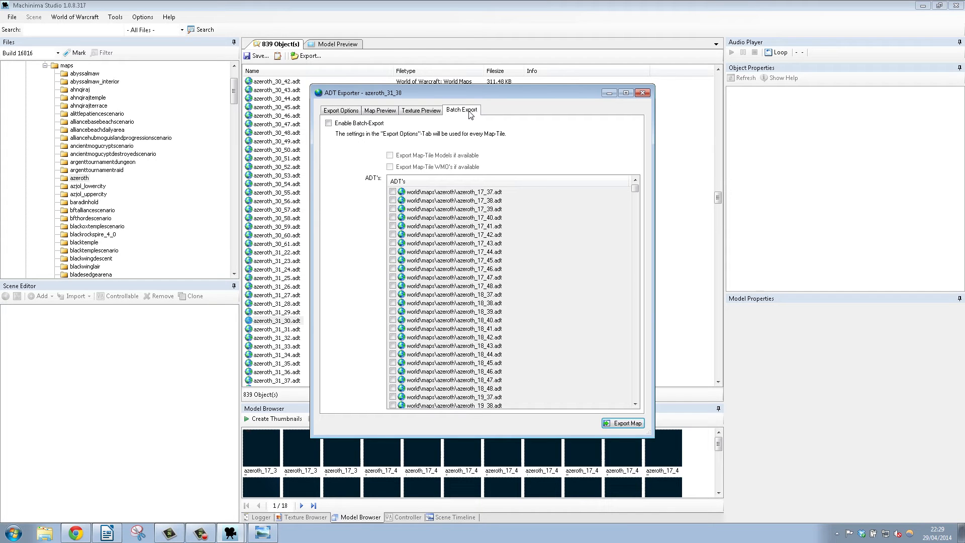
pyautogui.click(329, 124)
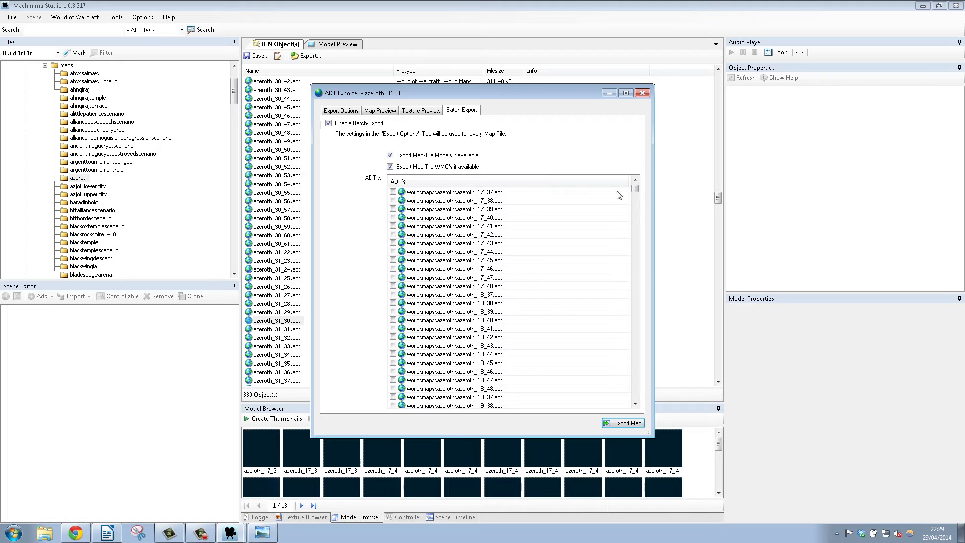
pyautogui.moveTo(634, 191); pyautogui.dragTo(635, 270)
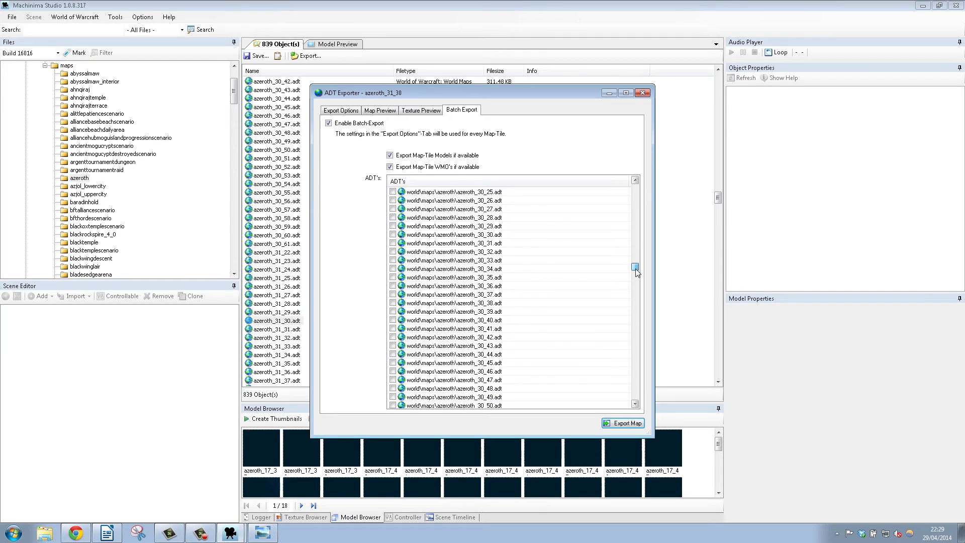
pyautogui.click(393, 243)
pyautogui.moveTo(636, 272); pyautogui.dragTo(637, 278)
# - Set the map, model and WMO exporters to Wavefront OBJ, enable the high-quality terrain texture, and return to the batch export settings
pyautogui.click(349, 113)
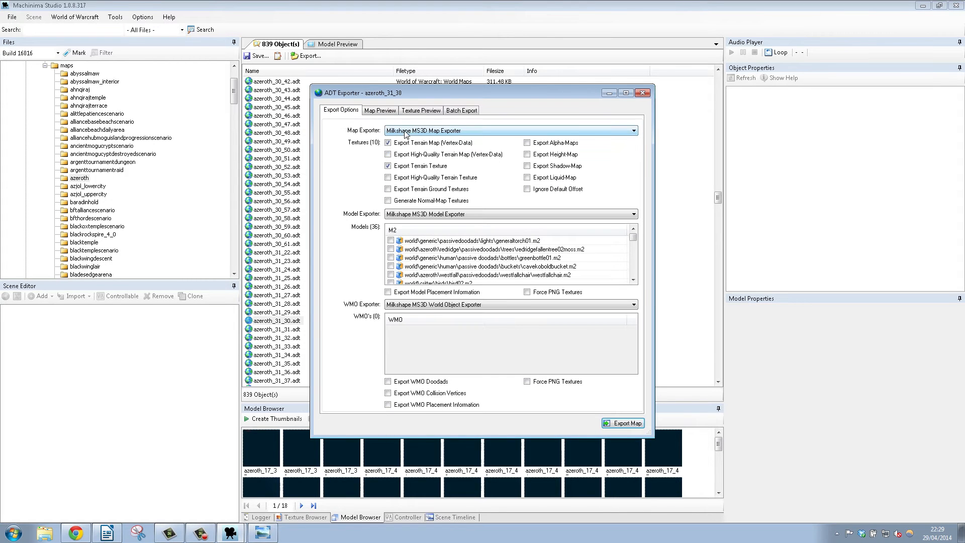
pyautogui.click(424, 132)
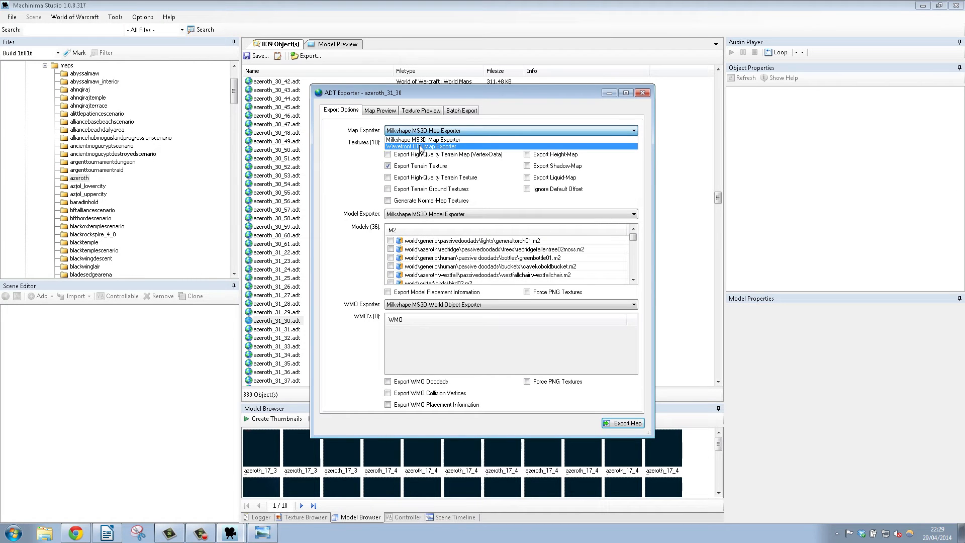
pyautogui.click(422, 146)
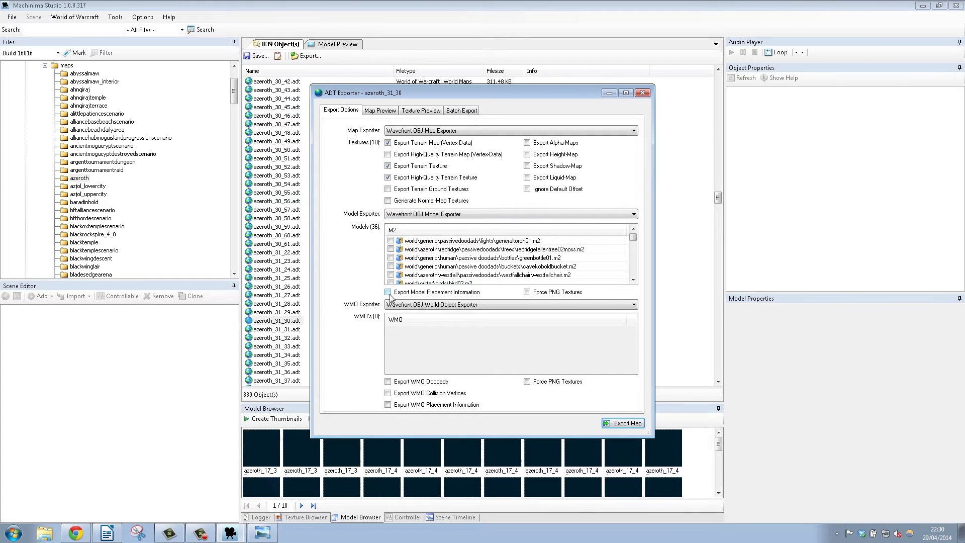
pyautogui.click(459, 110)
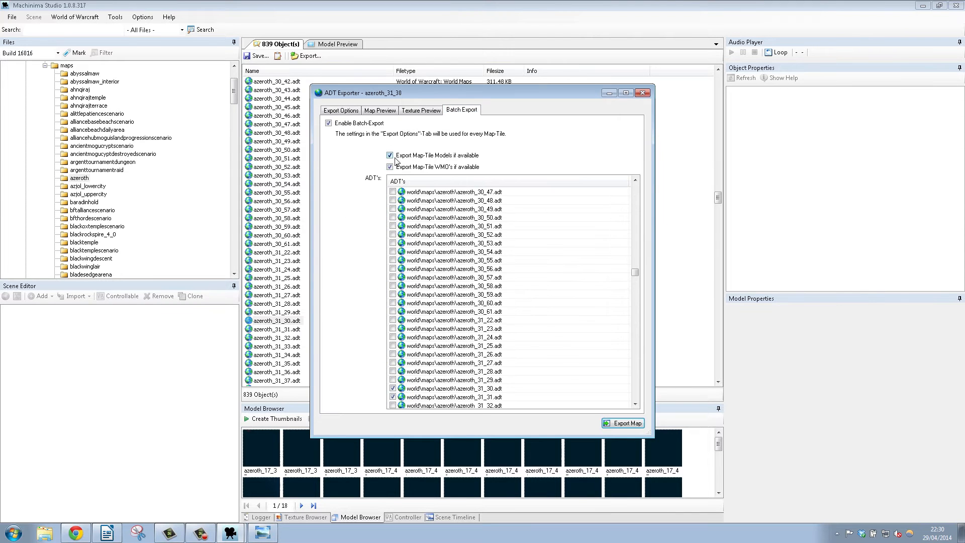
# - Enable model and WMO placement information, WMO doodads, and forced PNG textures for both models and WMOs, and review the batch export settings
pyautogui.click(341, 110)
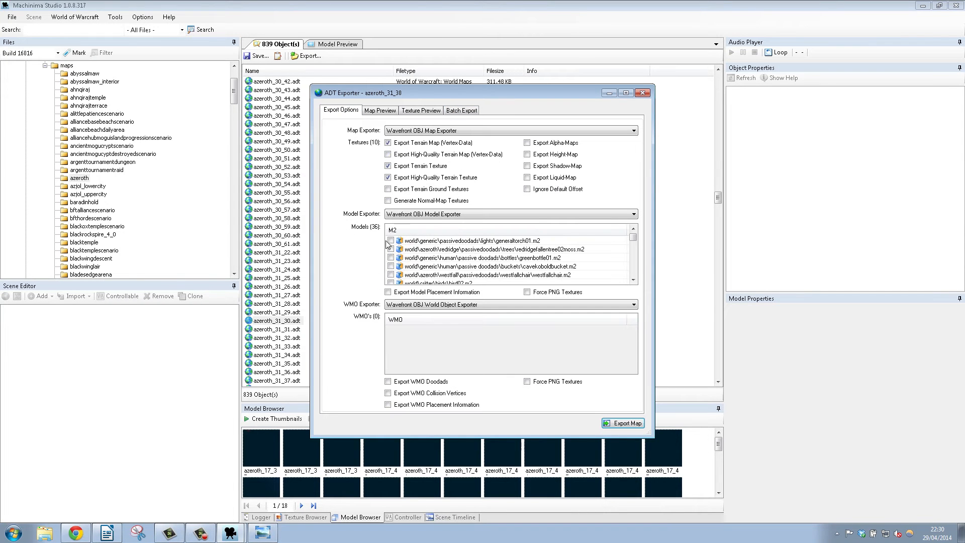
pyautogui.click(388, 293)
pyautogui.click(527, 292)
pyautogui.click(388, 383)
pyautogui.click(471, 112)
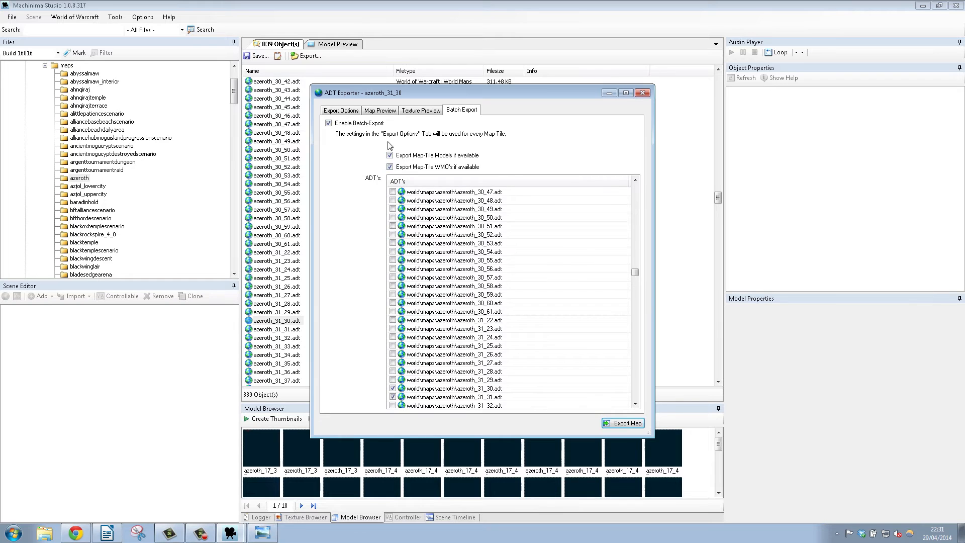
pyautogui.click(340, 111)
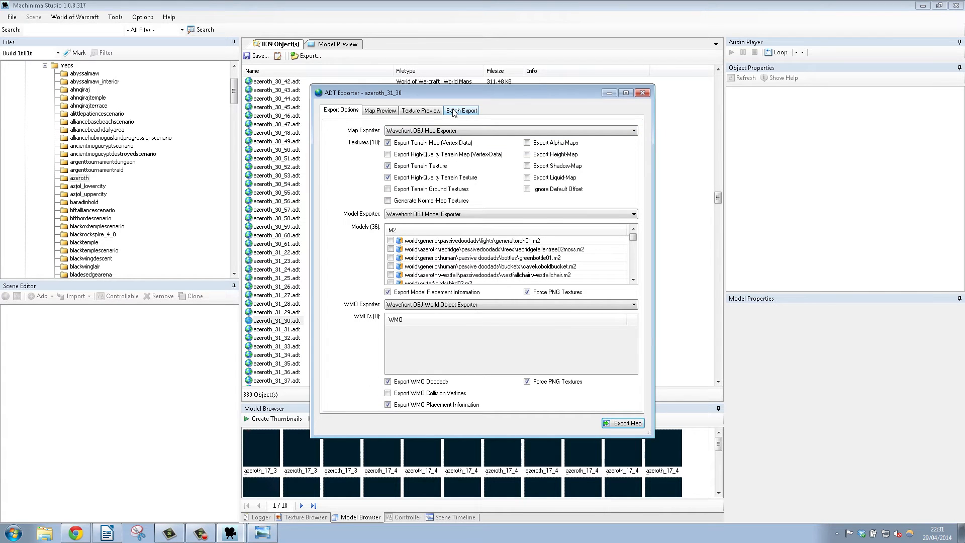
pyautogui.click(453, 112)
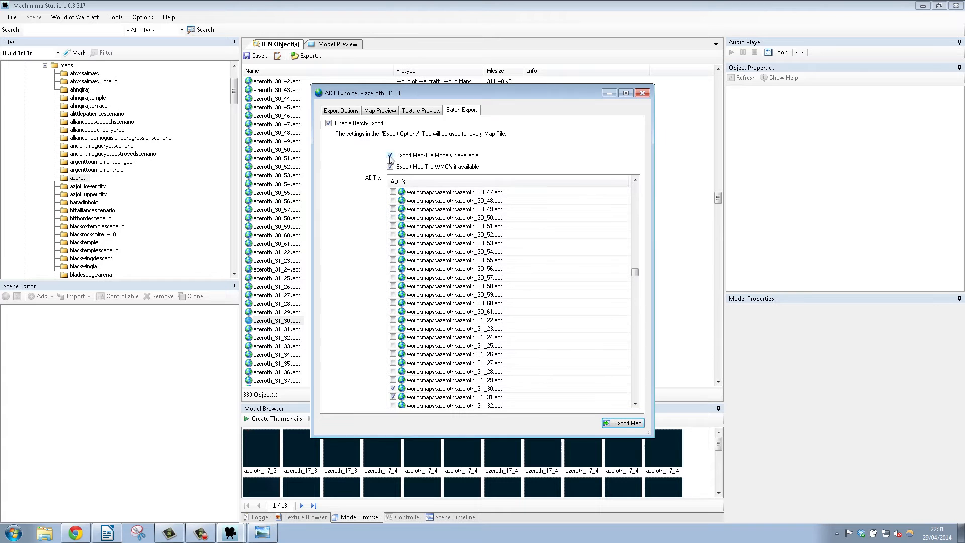
pyautogui.click(342, 111)
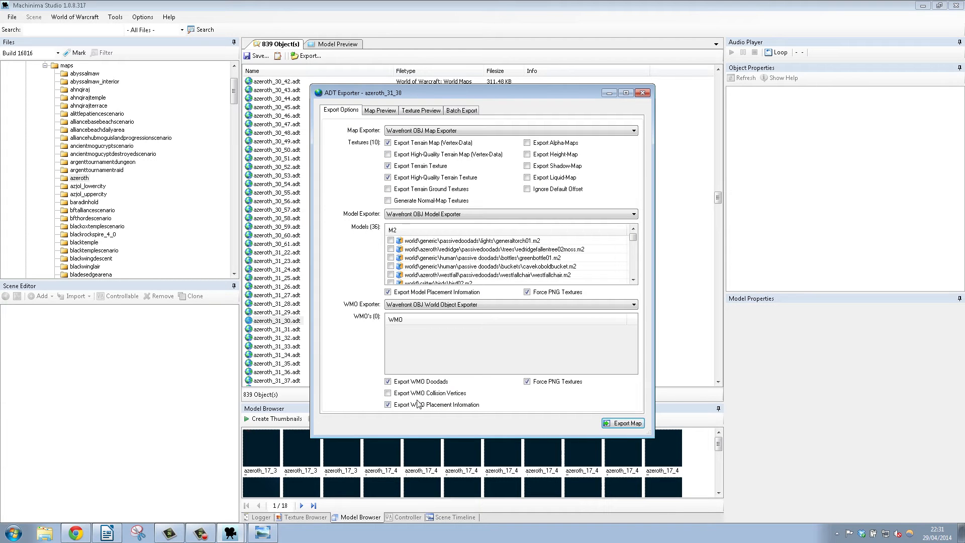
# - Start the map export and choose the folder Machinima\ModelExport\azeroth_31_30 on drive C as its destination
pyautogui.click(629, 423)
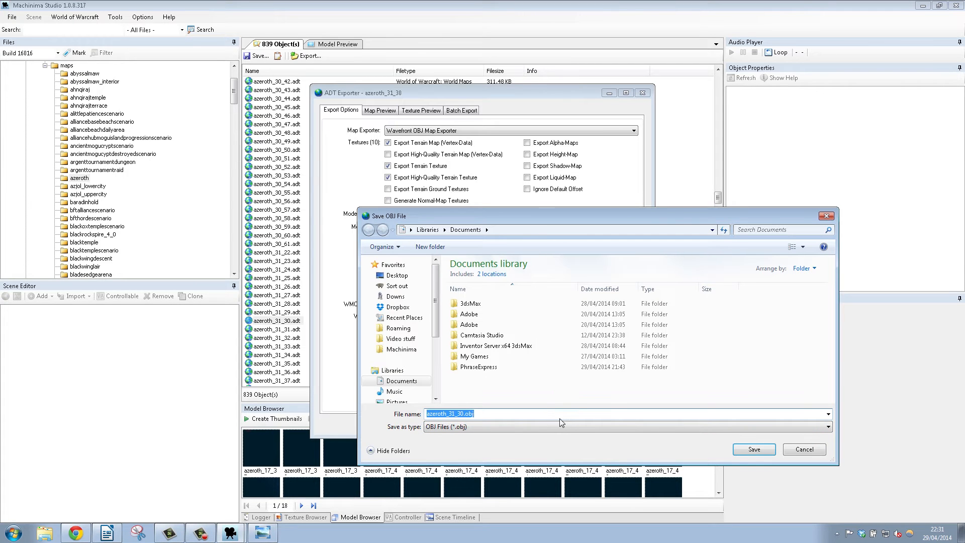
pyautogui.click(401, 349)
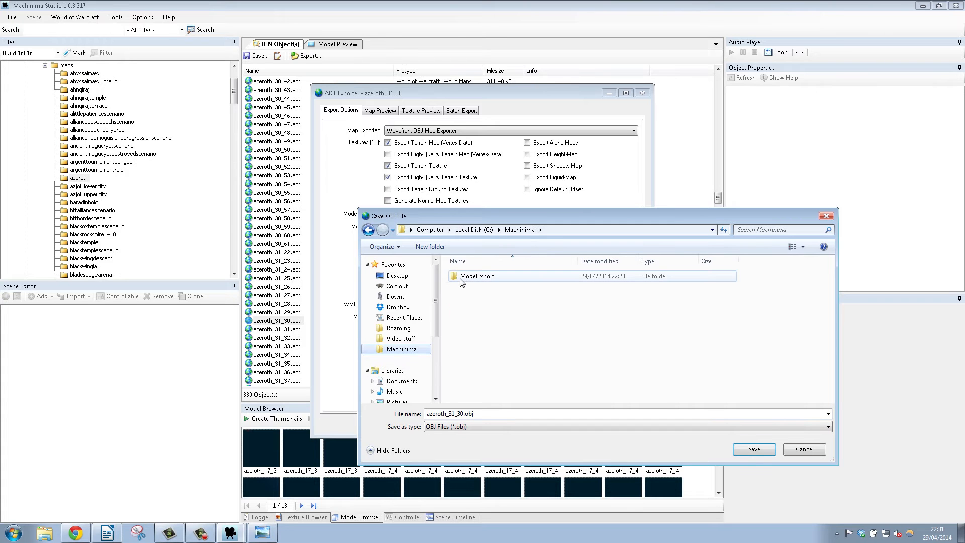
pyautogui.doubleClick(490, 283)
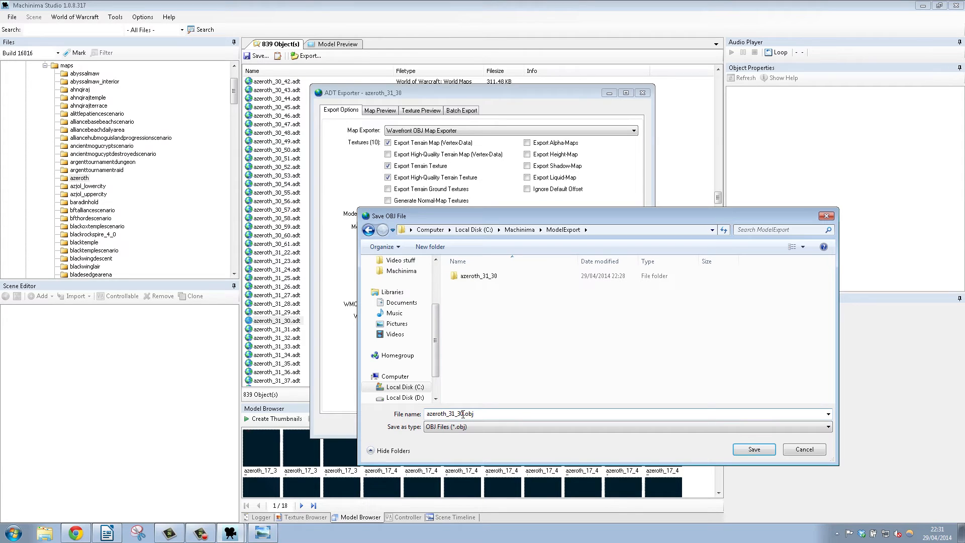
pyautogui.doubleClick(468, 276)
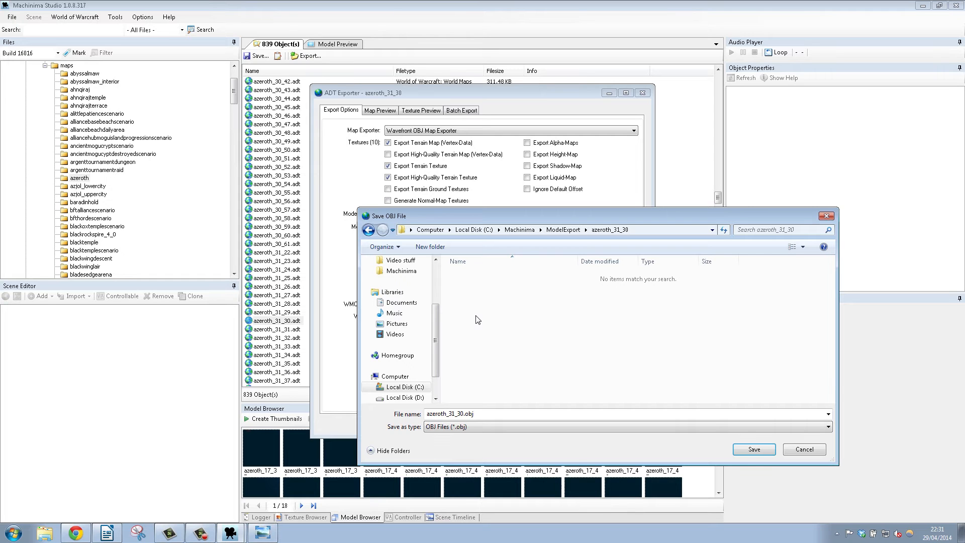
pyautogui.click(369, 231)
pyautogui.click(370, 231)
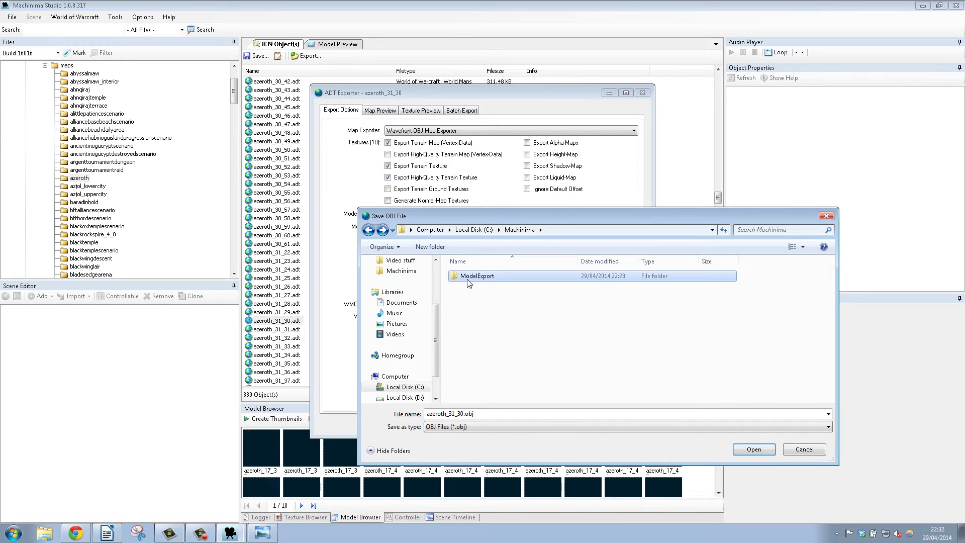
pyautogui.click(382, 230)
pyautogui.click(424, 415)
pyautogui.click(426, 413)
pyautogui.moveTo(426, 413); pyautogui.dragTo(459, 417)
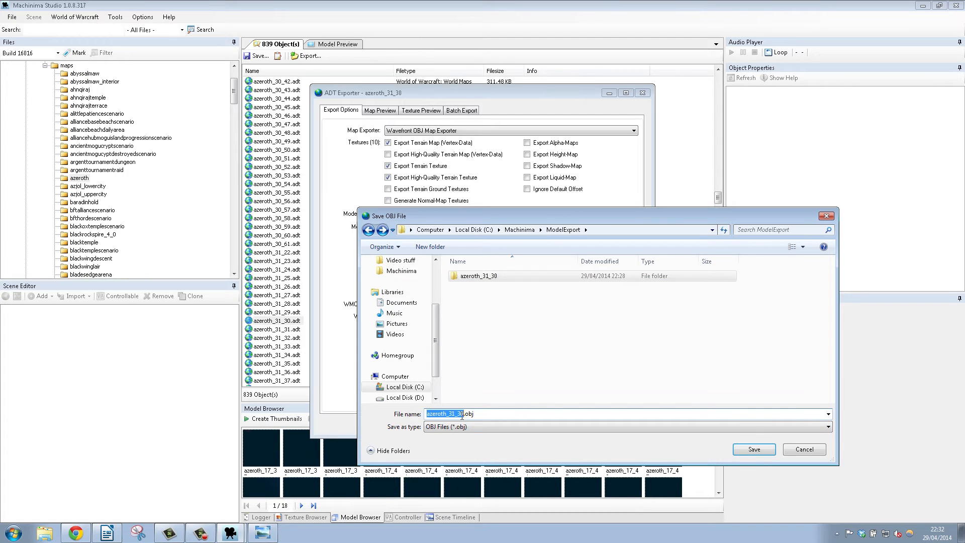
pyautogui.doubleClick(479, 278)
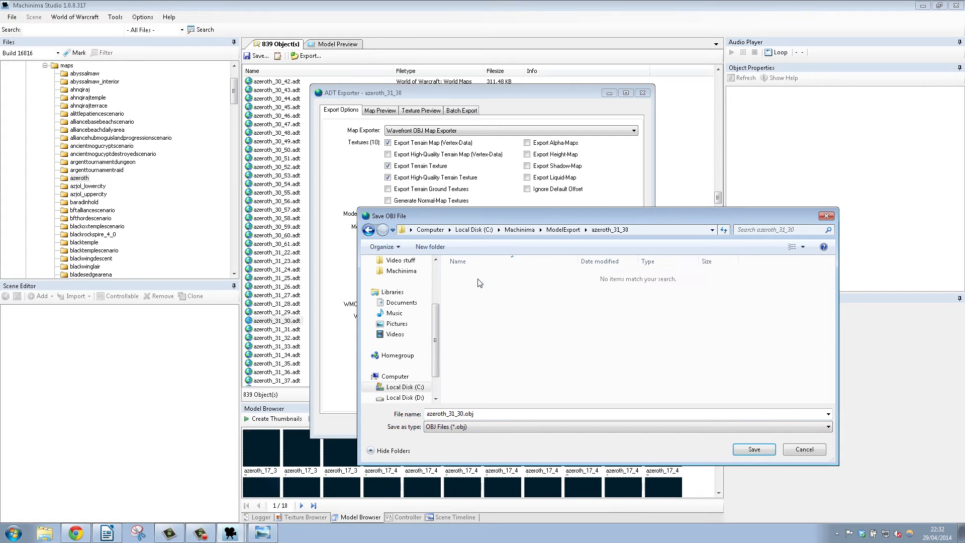
# - Save the batch export as azeroth_31_30.obj, dismiss the completion notice, and close the exporter and Machinima Studio
pyautogui.click(754, 451)
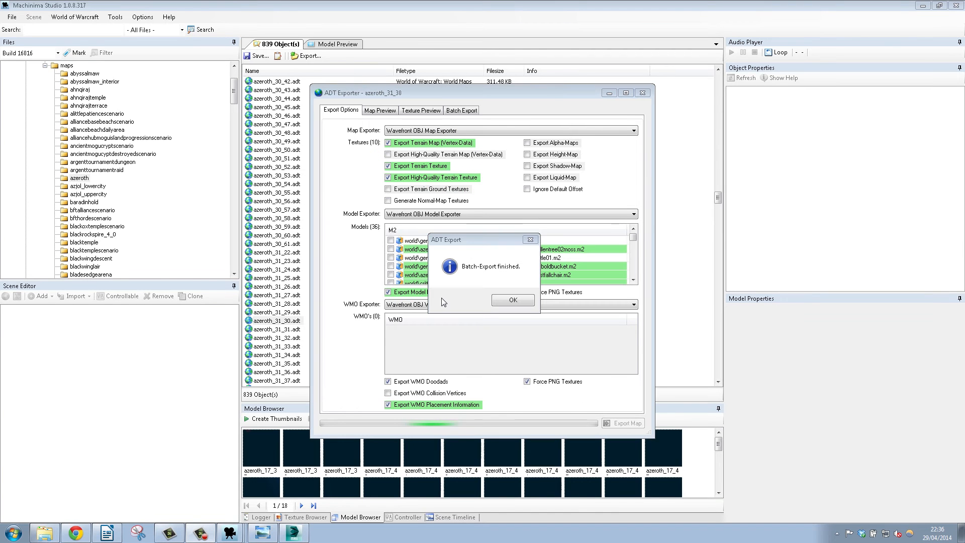
pyautogui.click(511, 301)
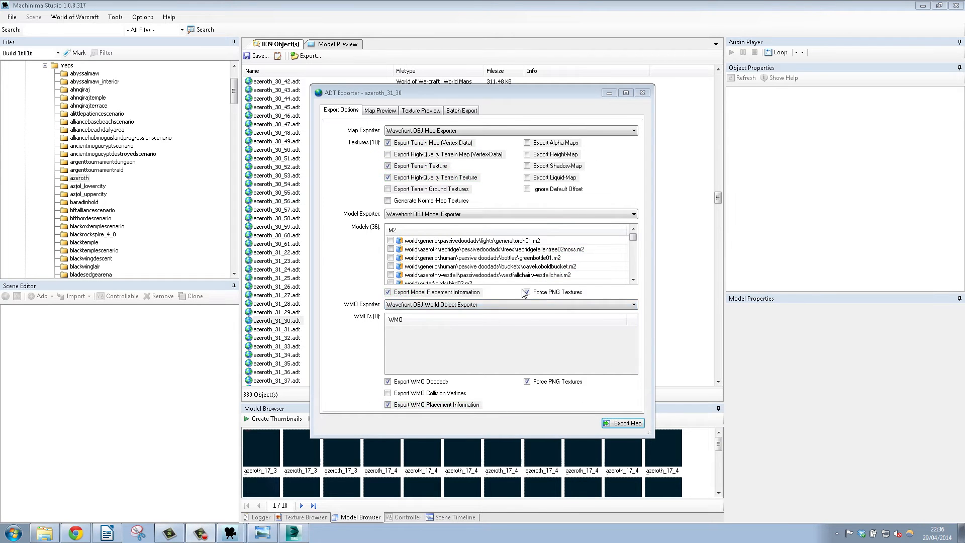
pyautogui.click(643, 94)
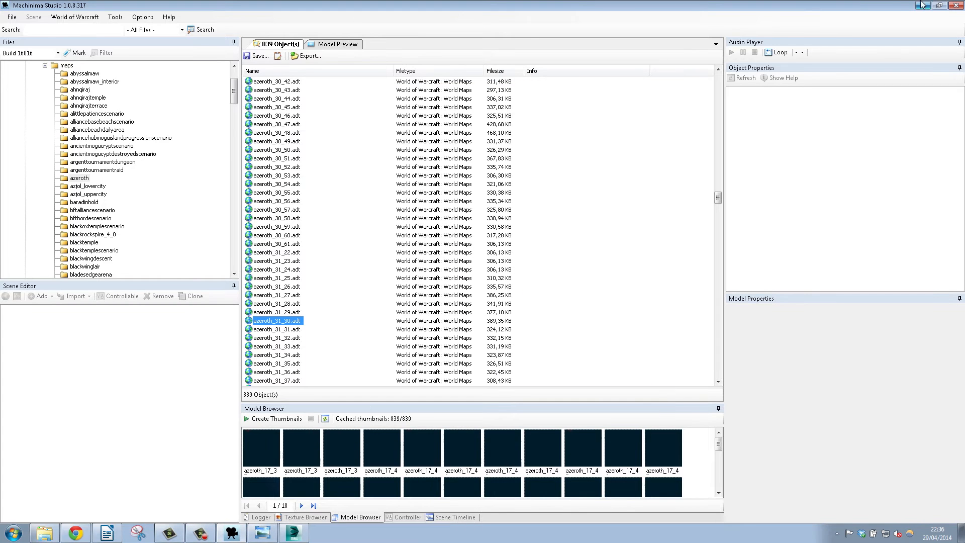
pyautogui.click(954, 7)
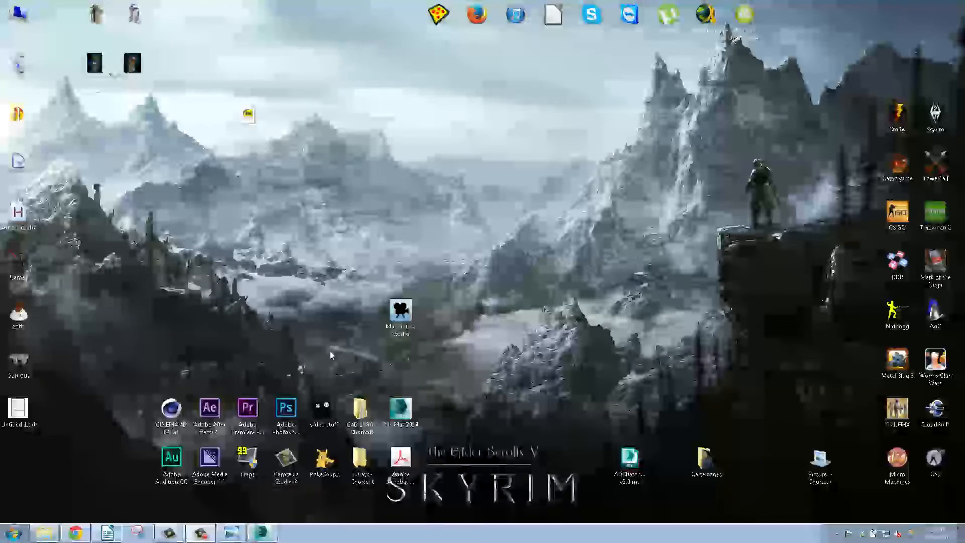
# - Switch to 3ds Max and run the script ADTBatchMerge v2.0.ms from the desktop
pyautogui.click(269, 535)
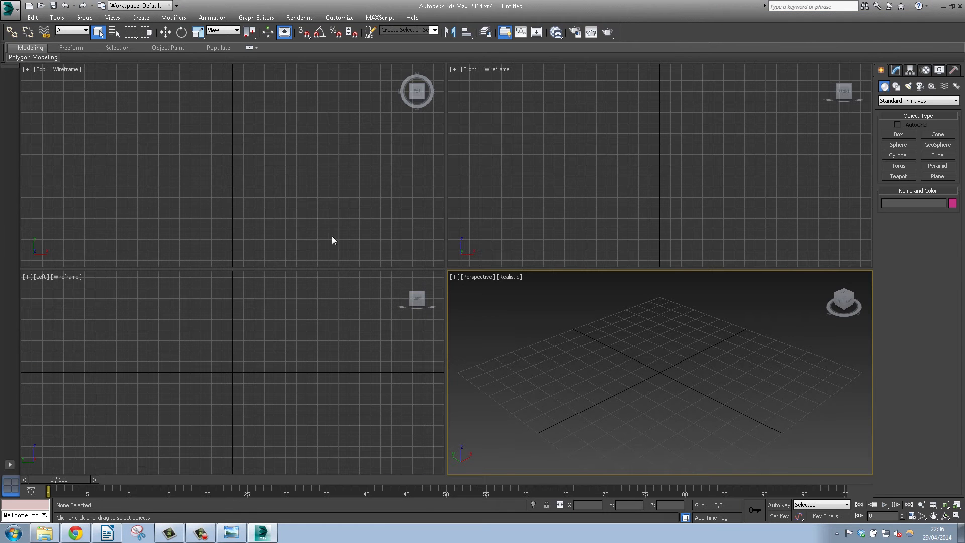
pyautogui.click(374, 18)
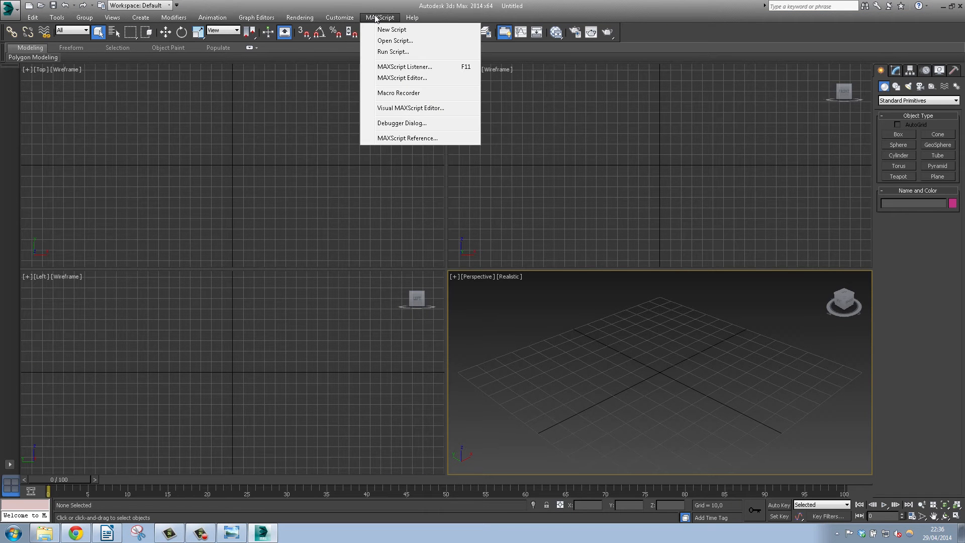
pyautogui.click(408, 53)
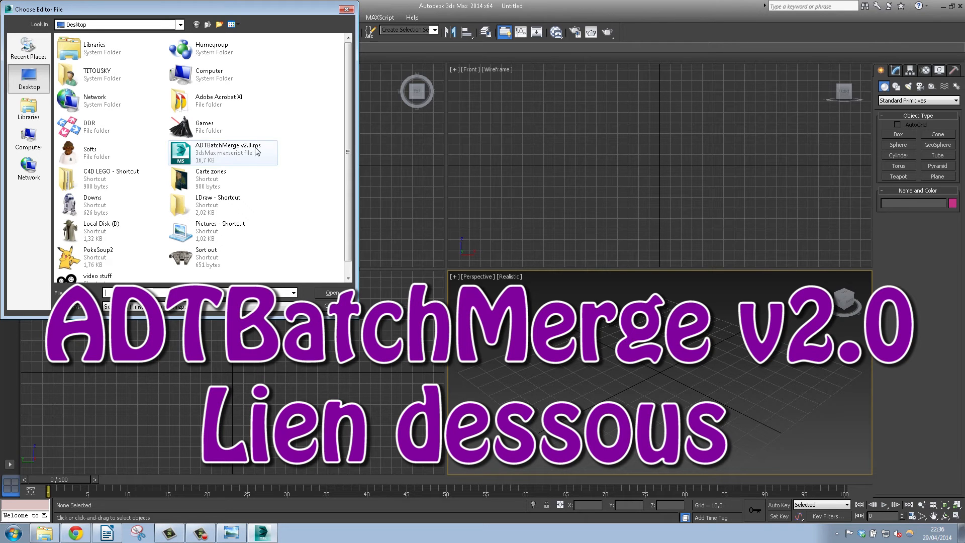
pyautogui.click(214, 158)
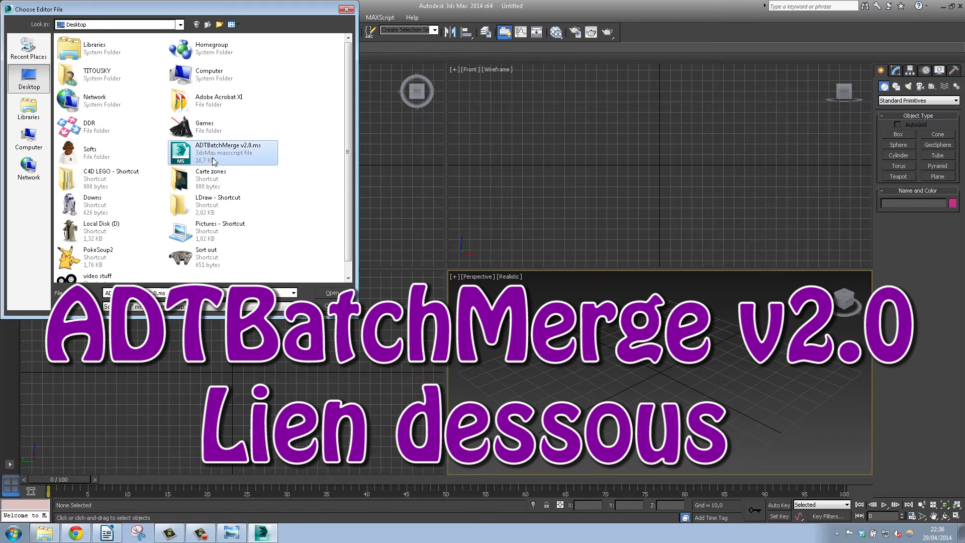
pyautogui.click(333, 294)
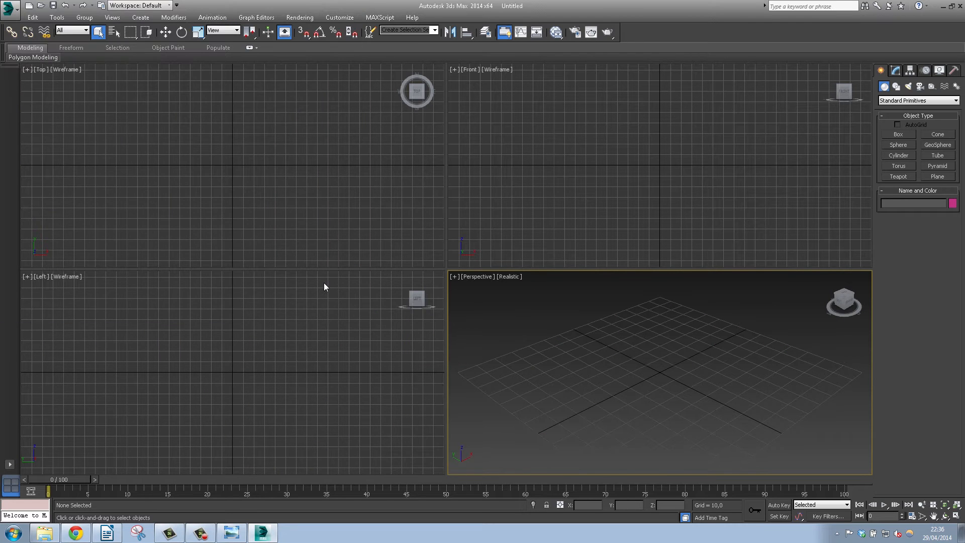
# - Open the user interface customization for menus and show the actions of the Machinima Studio Scripts category
pyautogui.click(338, 19)
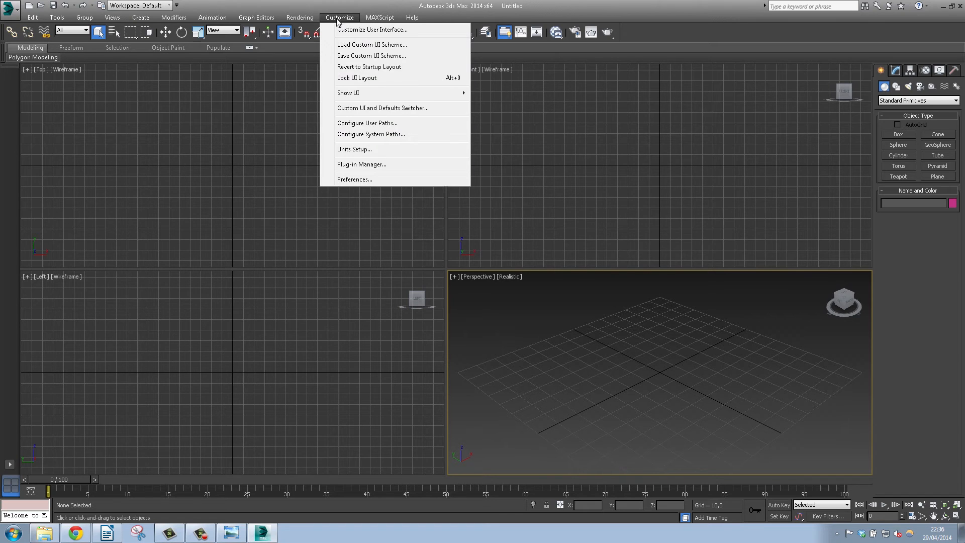
pyautogui.click(368, 30)
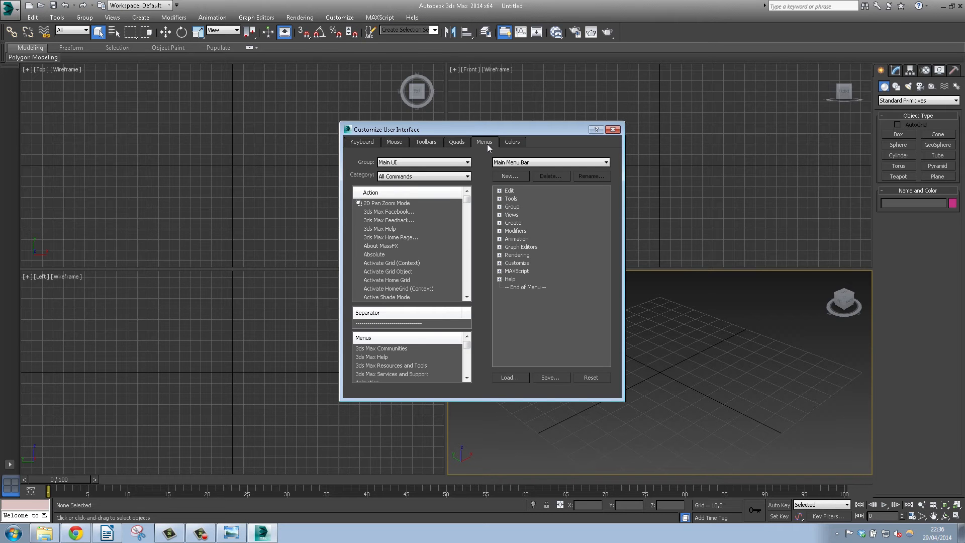
pyautogui.click(468, 176)
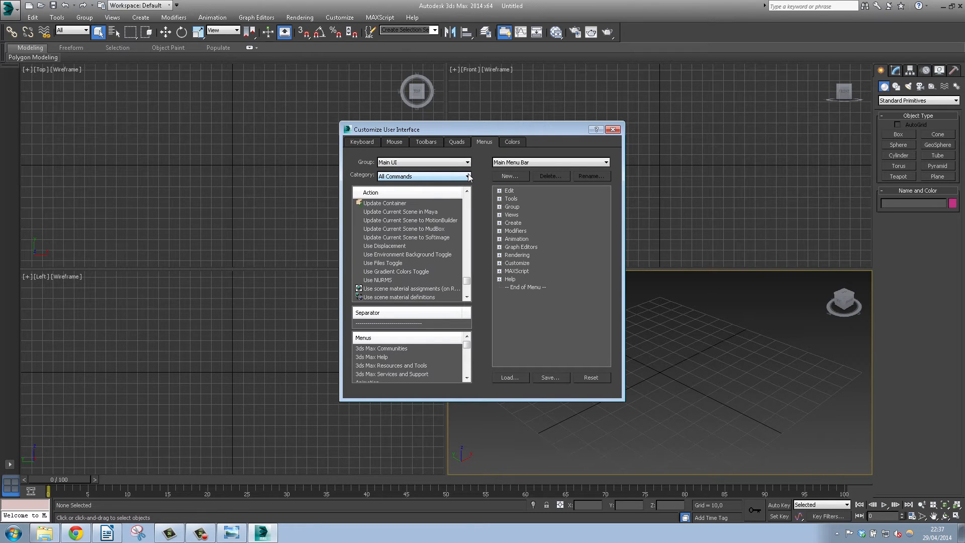
pyautogui.click(468, 176)
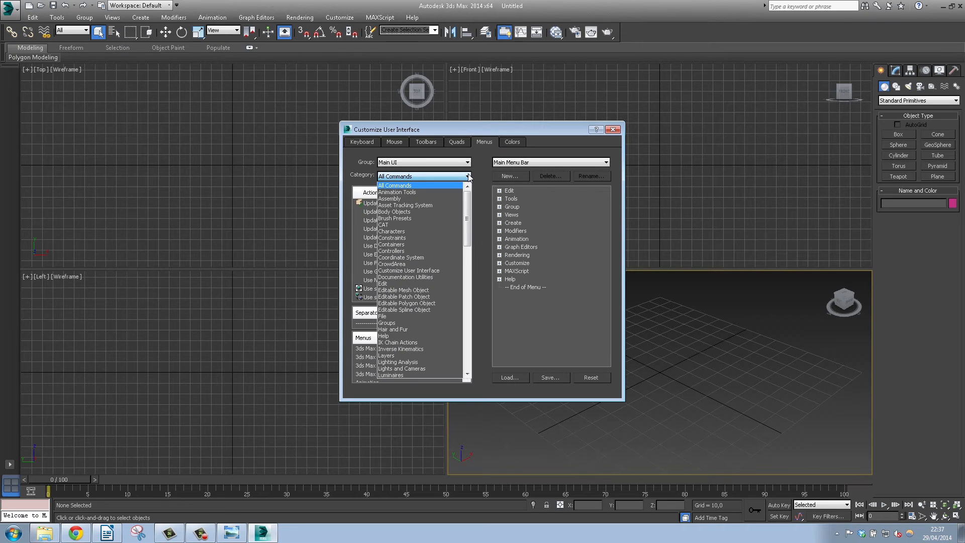
pyautogui.moveTo(467, 198); pyautogui.dragTo(467, 217)
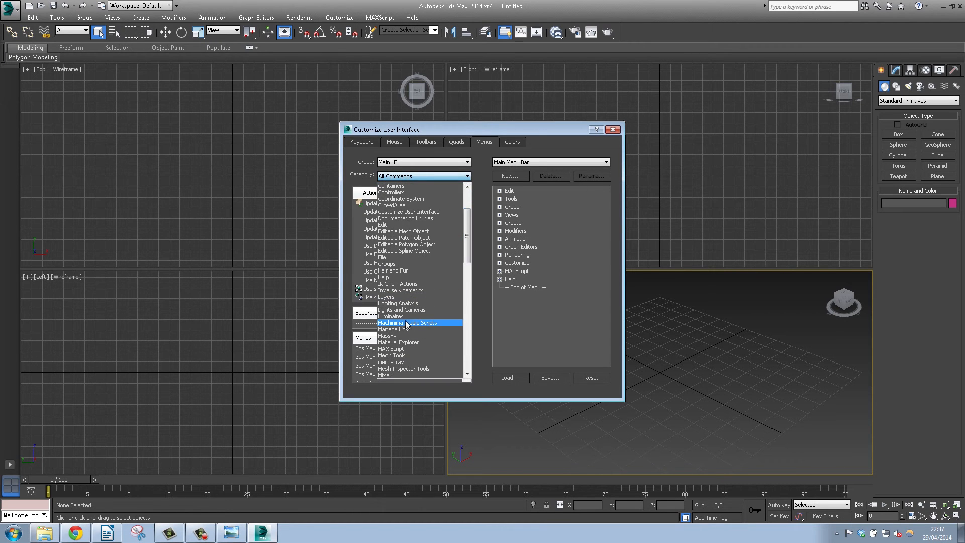
pyautogui.click(441, 323)
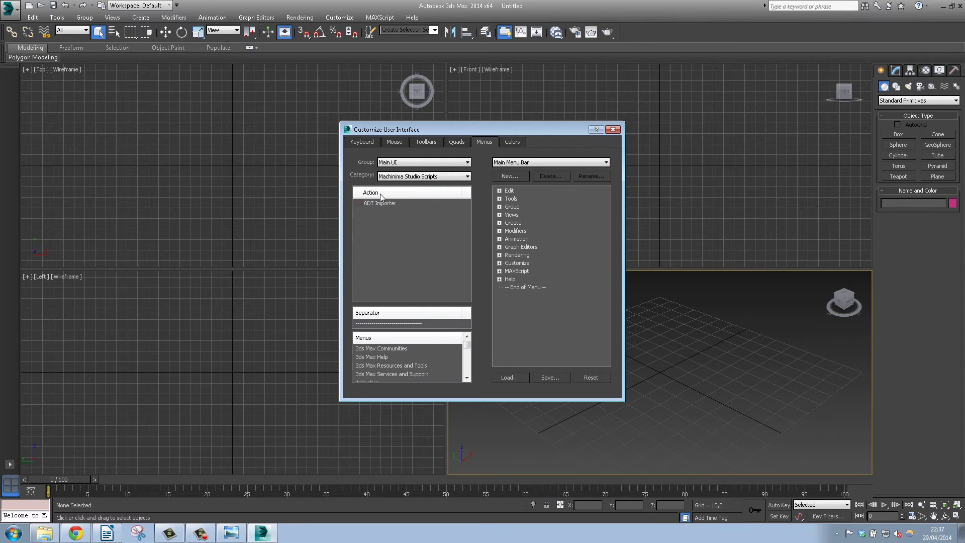
# - Try to add the ADT Importer action to the beginning of Tools in the Main Menu Bar
pyautogui.click(498, 198)
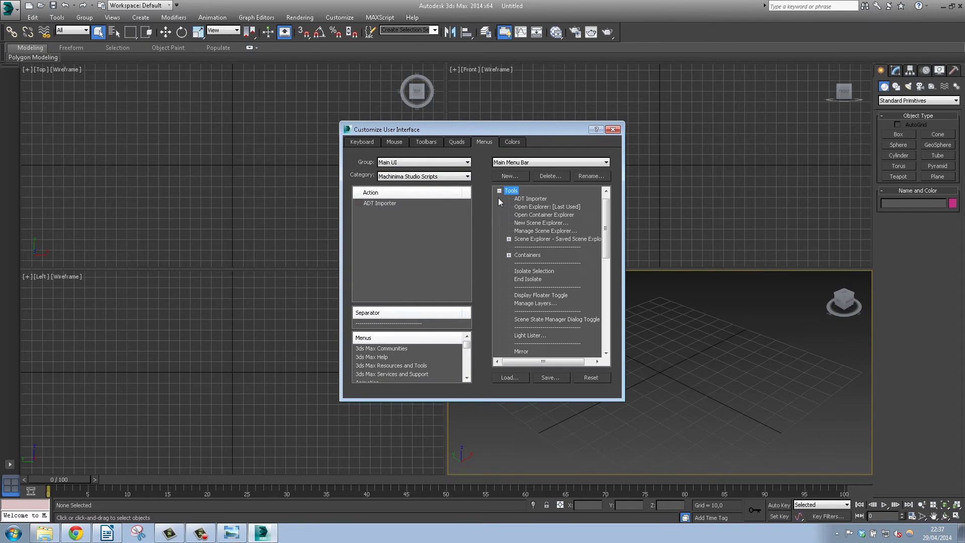
pyautogui.moveTo(393, 202); pyautogui.dragTo(530, 200)
pyautogui.moveTo(386, 204); pyautogui.dragTo(521, 208)
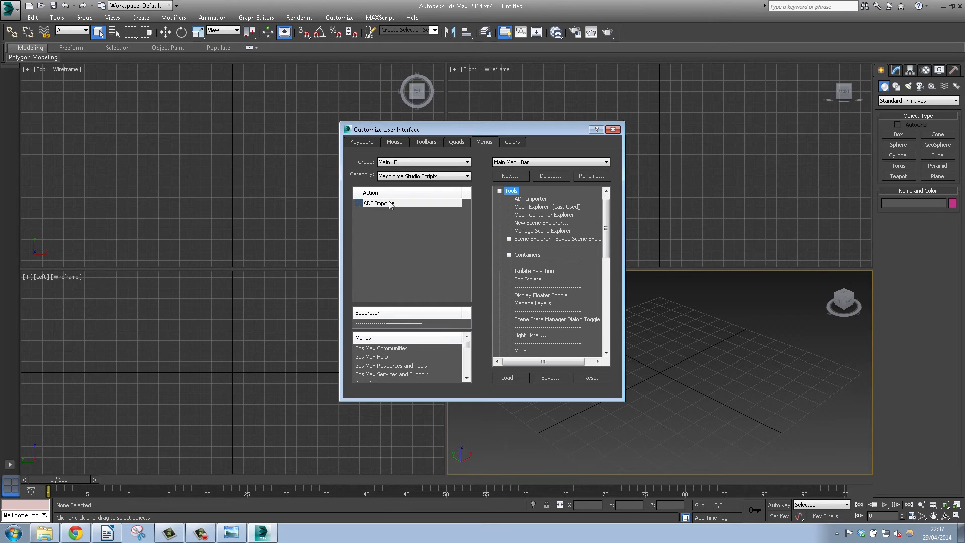
# - Save the menu configuration over the existing MaxStartUI.mnux and close the interface customization
pyautogui.click(550, 377)
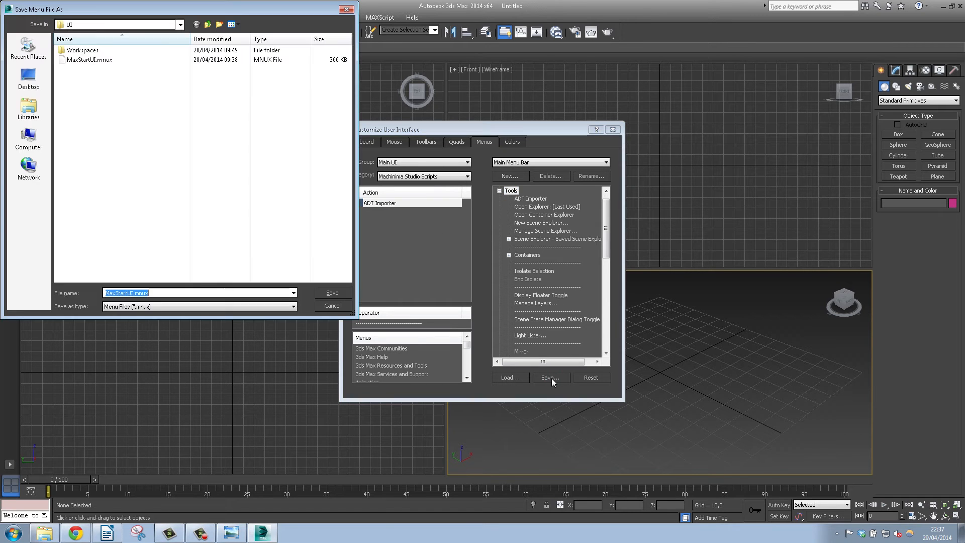
pyautogui.click(89, 60)
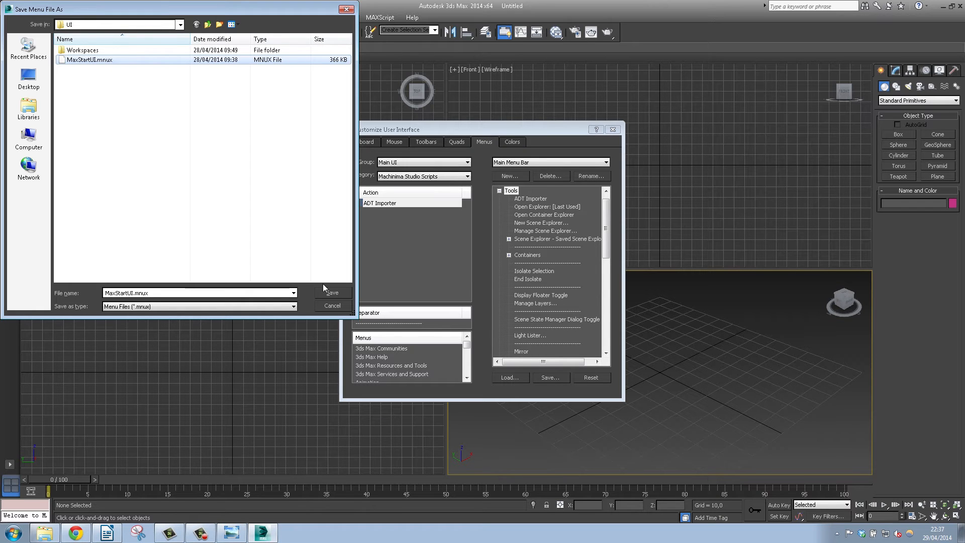
pyautogui.click(330, 294)
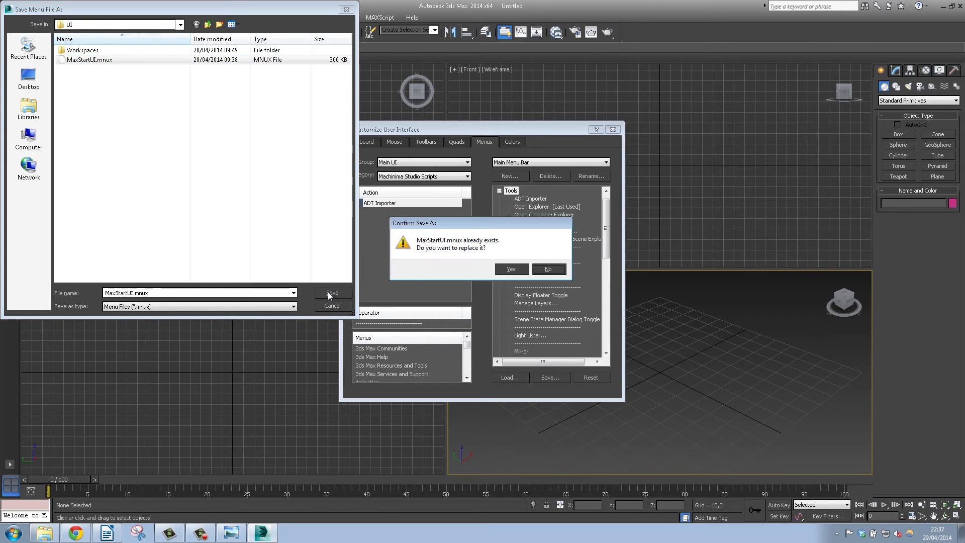
pyautogui.click(512, 269)
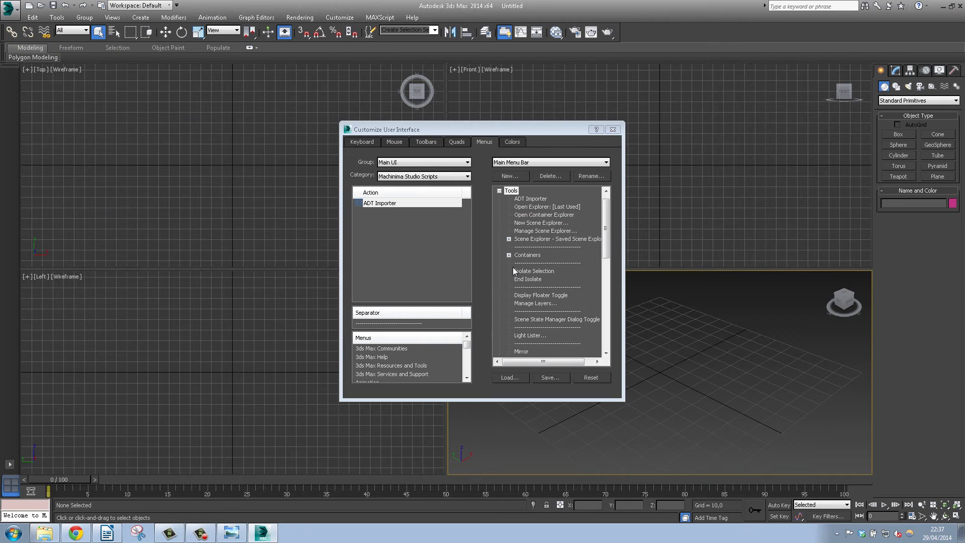
pyautogui.click(614, 130)
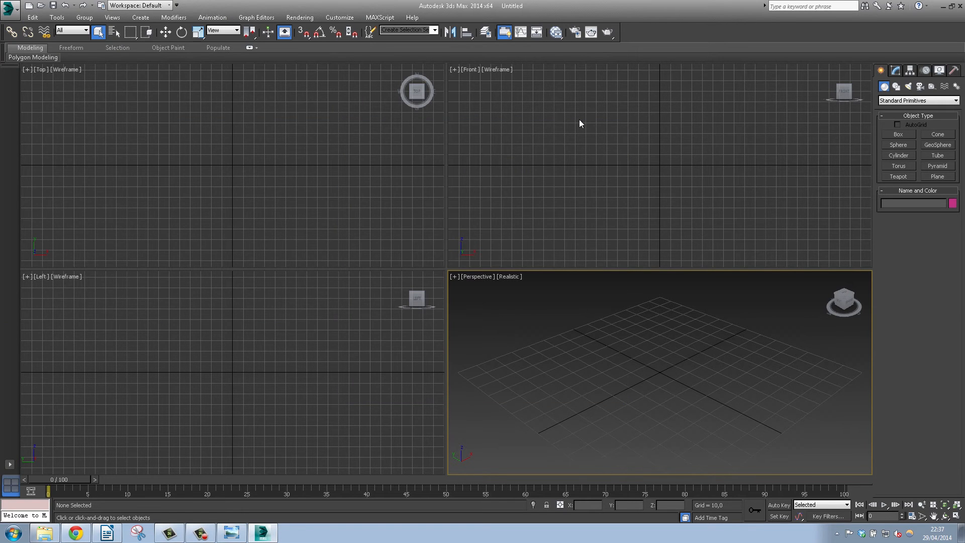
# - Open the ADT Importer and set its source directory to C:\Machinima\ModelExport
pyautogui.click(55, 18)
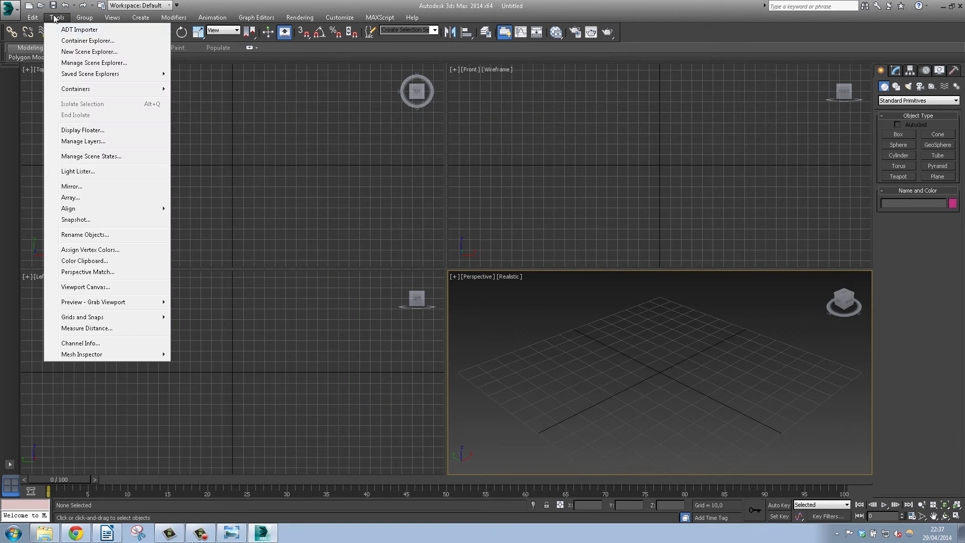
pyautogui.click(75, 31)
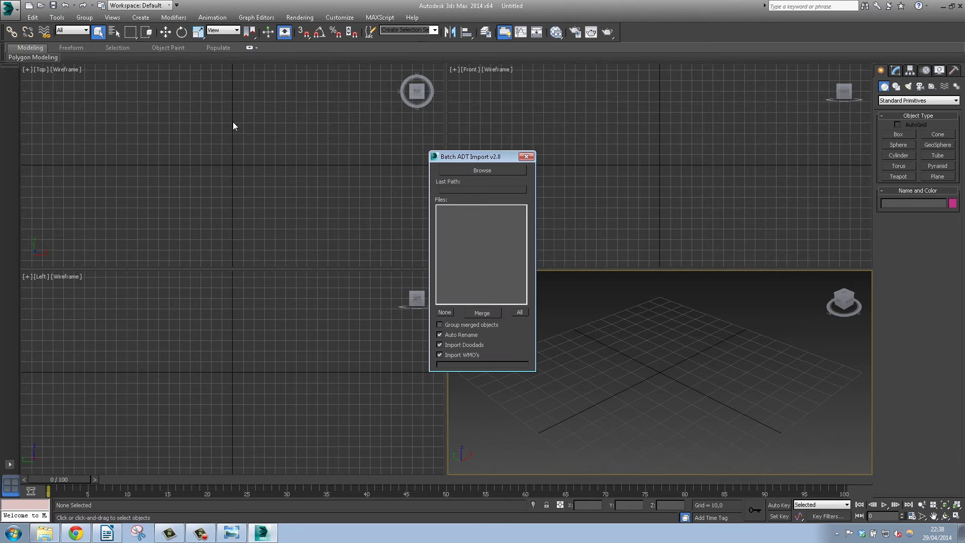
pyautogui.click(479, 172)
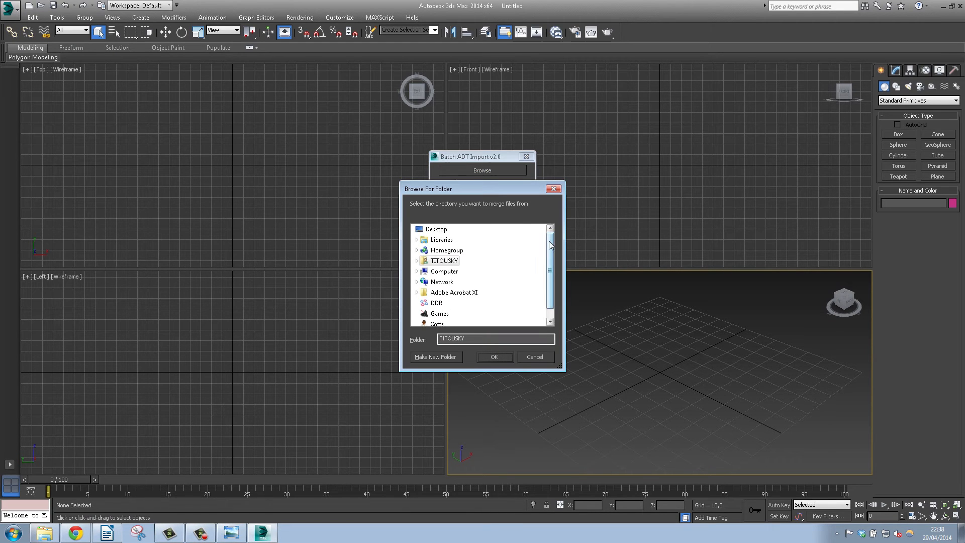
pyautogui.scroll(-1, 553, 244)
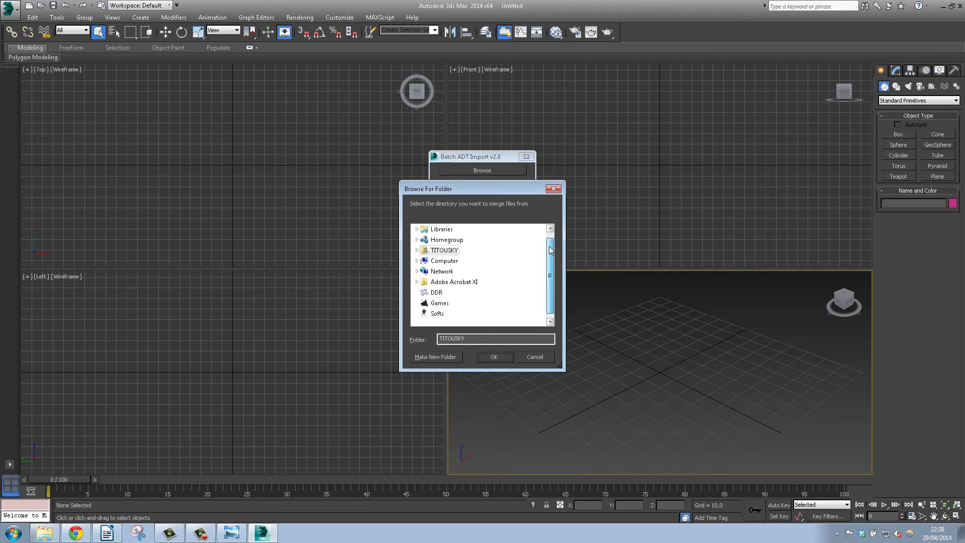
pyautogui.doubleClick(433, 261)
pyautogui.moveTo(551, 248); pyautogui.dragTo(553, 283)
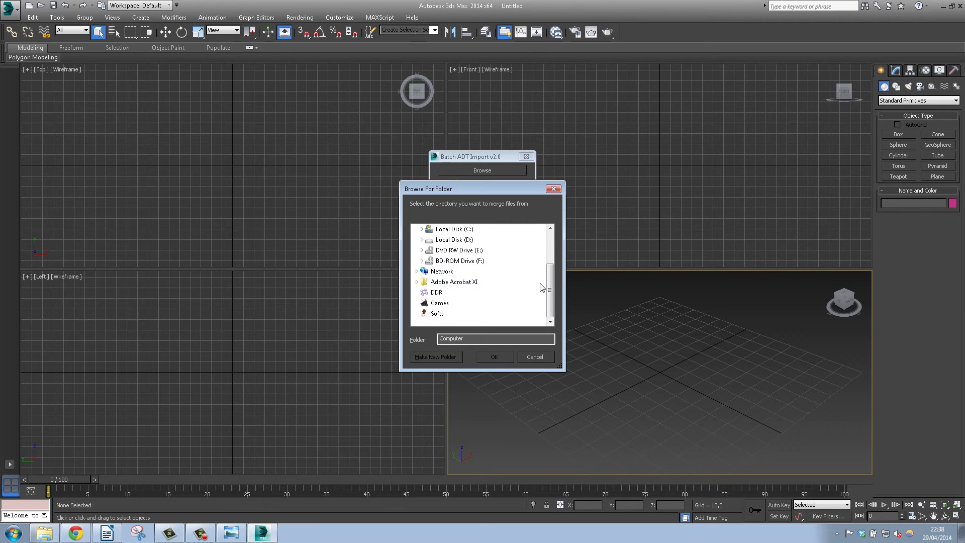
pyautogui.moveTo(550, 283); pyautogui.dragTo(552, 277)
pyautogui.doubleClick(446, 242)
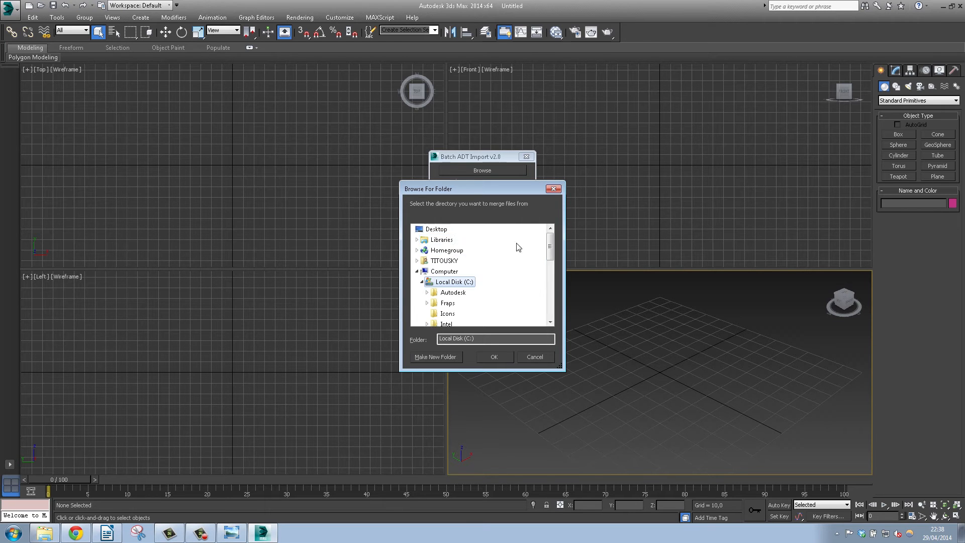
pyautogui.scroll(-2, 477, 279)
pyautogui.doubleClick(456, 281)
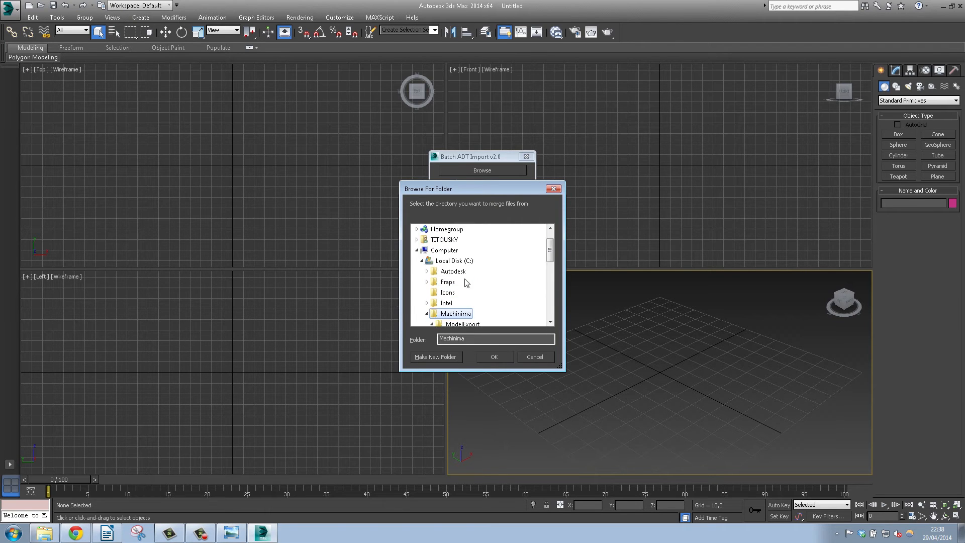
pyautogui.moveTo(550, 240); pyautogui.dragTo(550, 267)
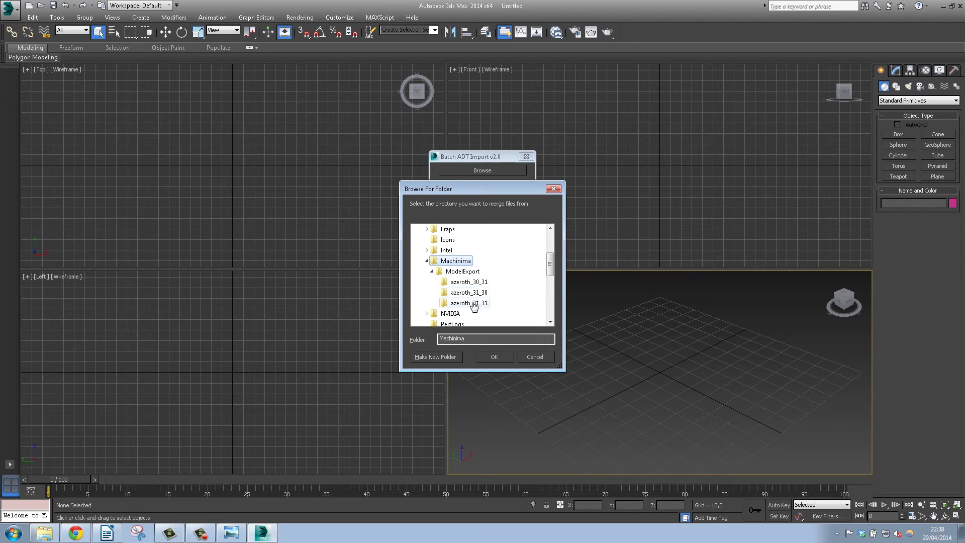
pyautogui.click(457, 273)
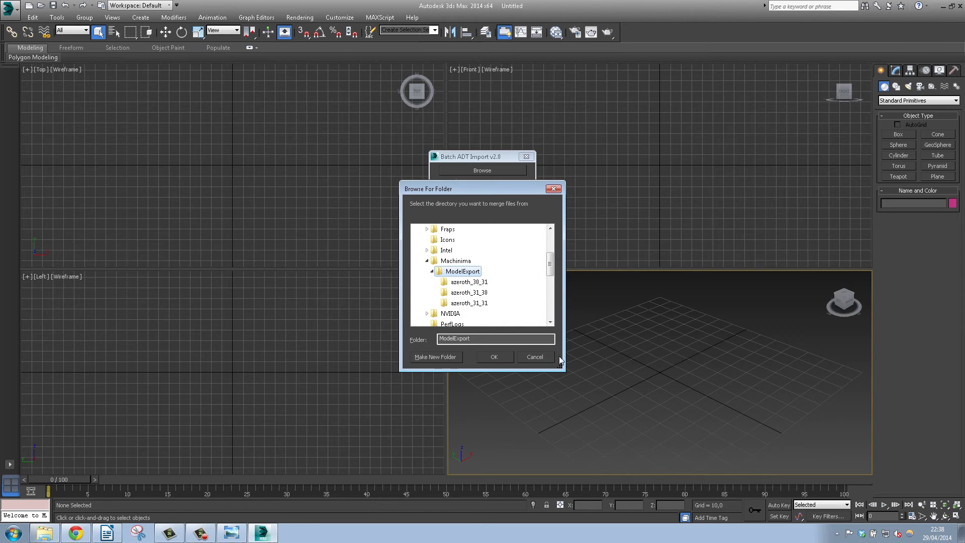
pyautogui.click(491, 356)
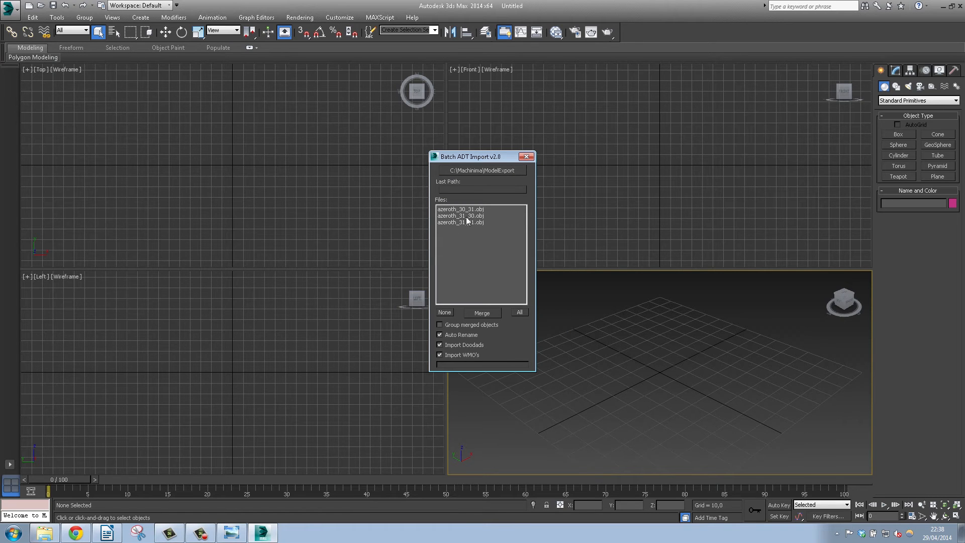
# - Select all the listed azeroth OBJ files and merge them with Auto Rename, Import Doodads and Import WMO's enabled
pyautogui.click(521, 312)
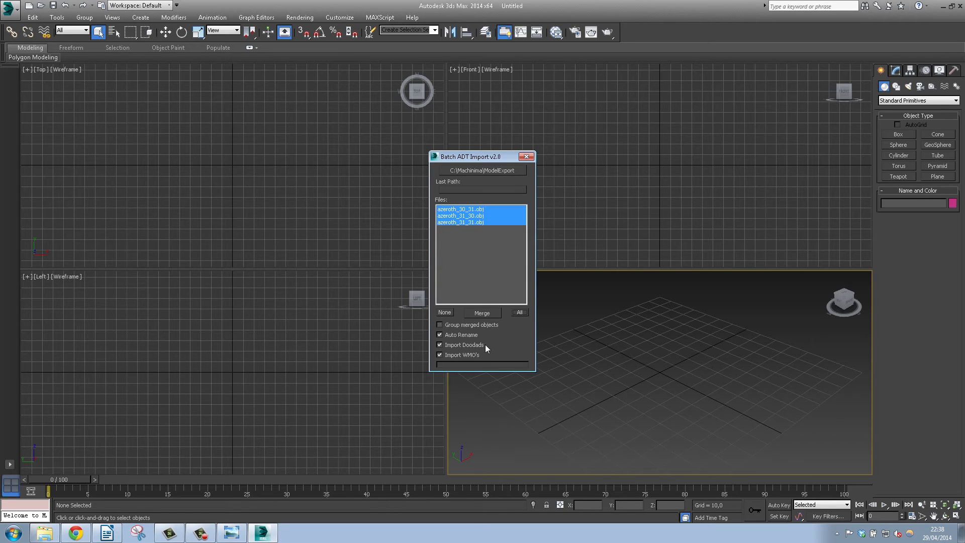
pyautogui.click(480, 312)
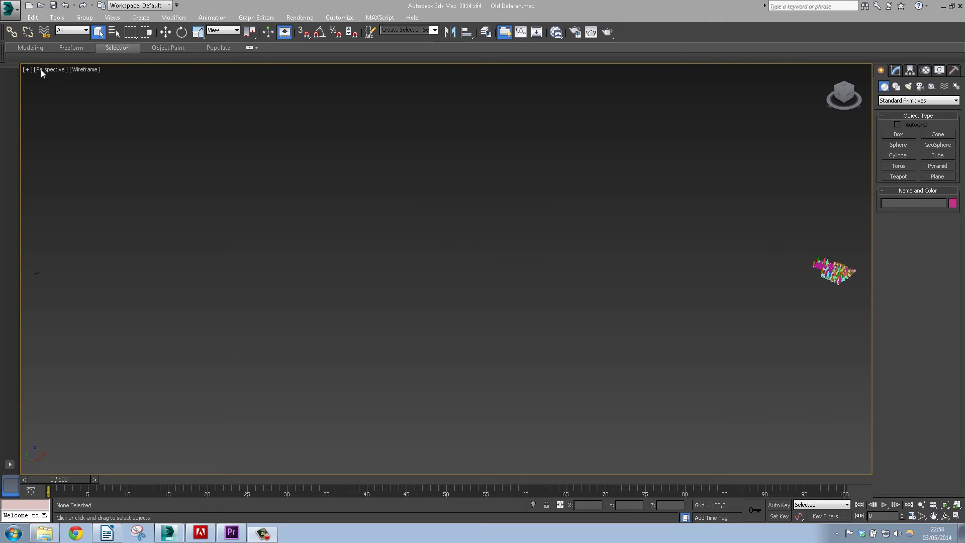
# - Turn on the SteeringWheels in the perspective viewport and examine the merged terrain and trees up close in wireframe
pyautogui.click(27, 69)
pyautogui.moveTo(65, 142)
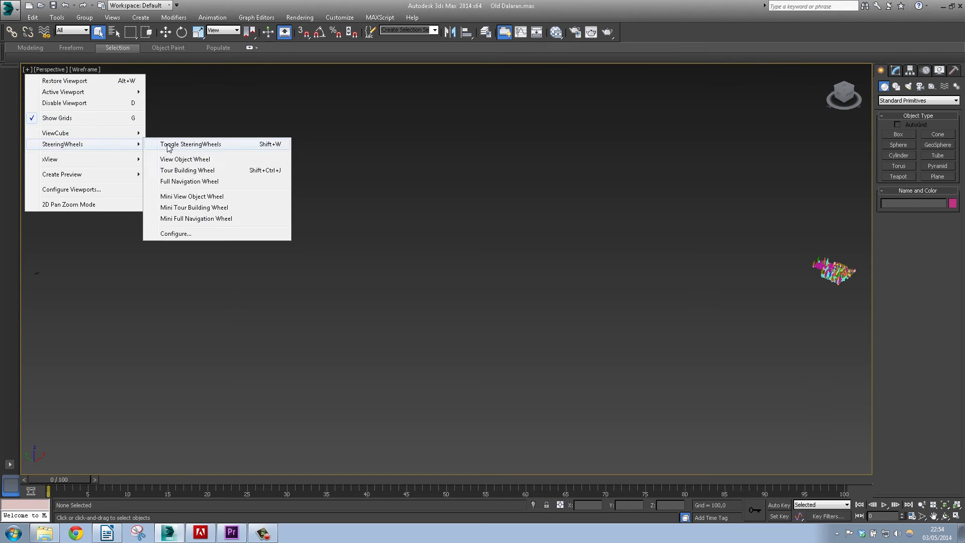
pyautogui.click(184, 143)
pyautogui.click(182, 140)
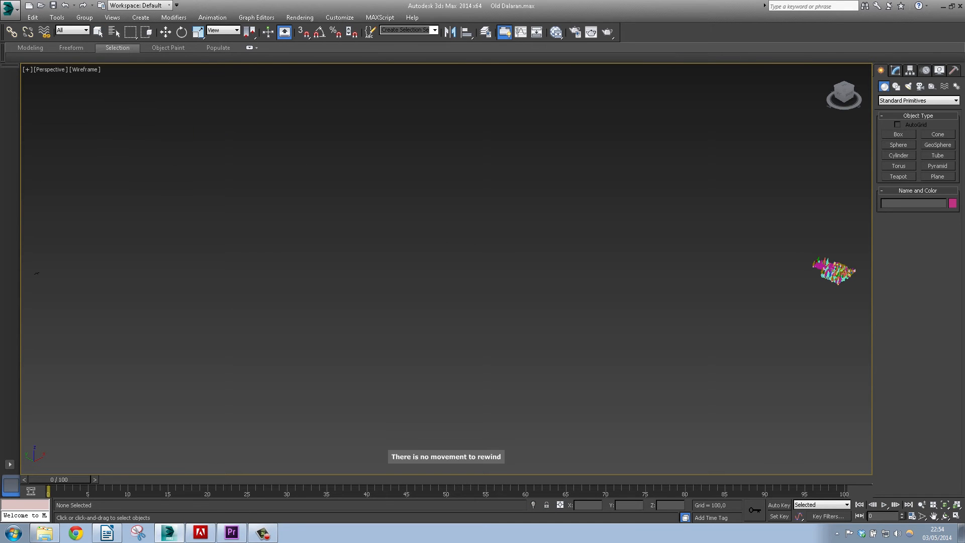
pyautogui.moveTo(108, 134)
pyautogui.mouseDown()
pyautogui.moveTo(167, 140)
pyautogui.moveTo(363, 115)
pyautogui.moveTo(409, 97)
pyautogui.moveTo(409, 69)
pyautogui.moveTo(411, 446)
pyautogui.mouseUp()
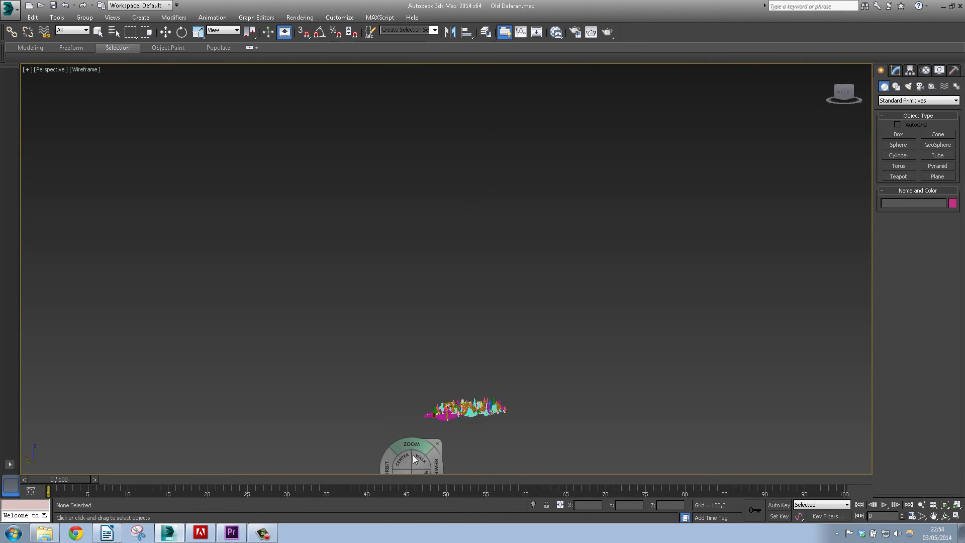
pyautogui.moveTo(384, 469); pyautogui.dragTo(415, 100, button='middle')
pyautogui.moveTo(408, 204); pyautogui.dragTo(422, 118)
pyautogui.moveTo(380, 405); pyautogui.dragTo(397, 227)
pyautogui.moveTo(381, 357)
pyautogui.mouseDown()
pyautogui.moveTo(381, 274)
pyautogui.moveTo(379, 308)
pyautogui.moveTo(380, 297)
pyautogui.moveTo(358, 328)
pyautogui.moveTo(423, 296)
pyautogui.moveTo(429, 305)
pyautogui.moveTo(394, 357)
pyautogui.mouseUp()
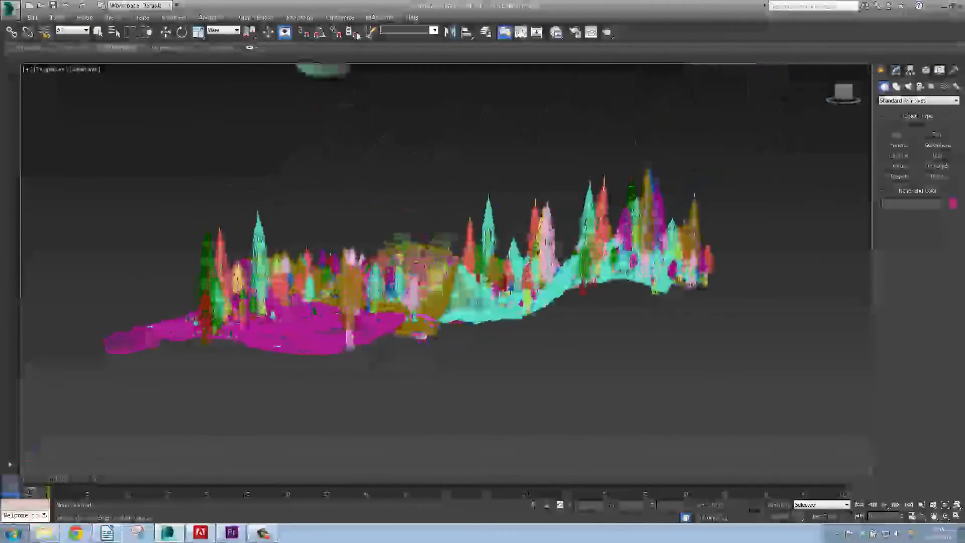
pyautogui.moveTo(333, 205); pyautogui.dragTo(334, 194)
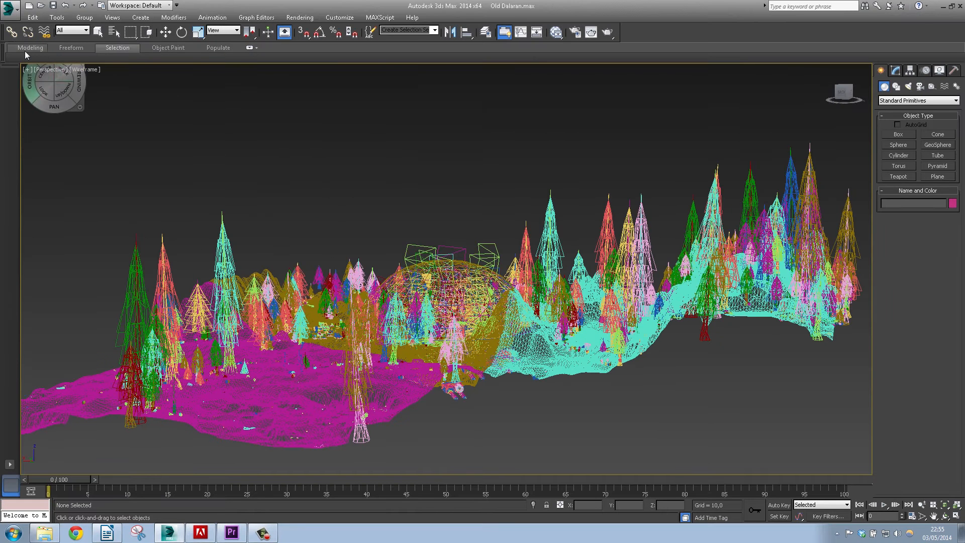
# - Switch the viewport shading to Realistic and examine the textured dome, the ruined village inside it and the surrounding forest
pyautogui.click(95, 69)
pyautogui.click(120, 77)
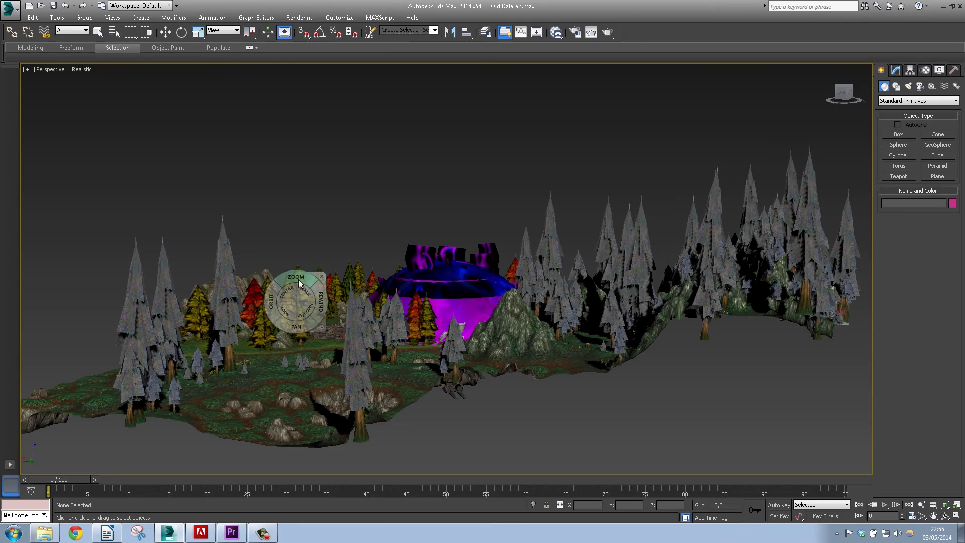
pyautogui.moveTo(299, 279); pyautogui.dragTo(315, 269)
pyautogui.moveTo(332, 315); pyautogui.dragTo(569, 404)
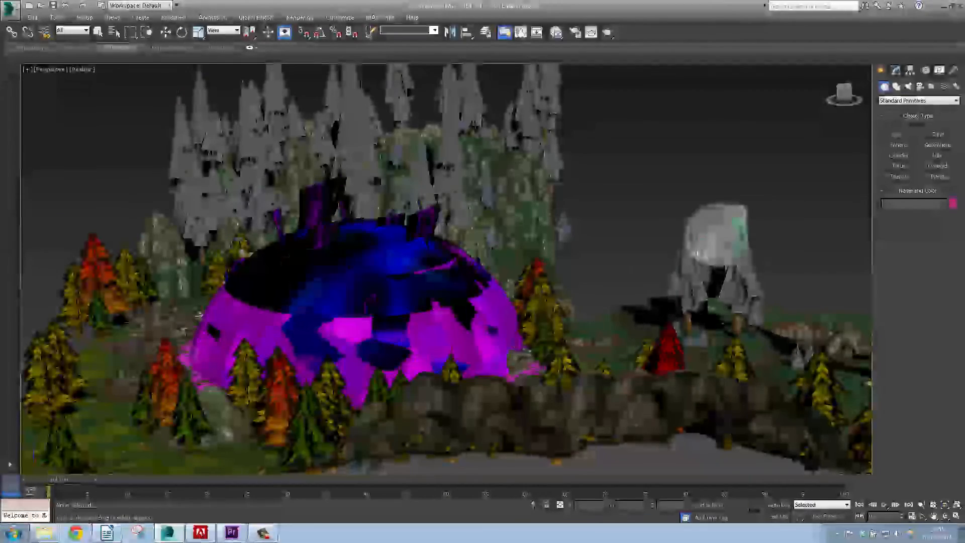
pyautogui.moveTo(710, 211)
pyautogui.mouseDown()
pyautogui.moveTo(625, 276)
pyautogui.moveTo(547, 261)
pyautogui.moveTo(743, 251)
pyautogui.moveTo(846, 261)
pyautogui.moveTo(609, 294)
pyautogui.moveTo(639, 335)
pyautogui.moveTo(805, 312)
pyautogui.moveTo(668, 288)
pyautogui.mouseUp()
pyautogui.moveTo(621, 333); pyautogui.dragTo(560, 166)
pyautogui.moveTo(469, 332); pyautogui.dragTo(493, 293)
pyautogui.moveTo(493, 353); pyautogui.dragTo(840, 468)
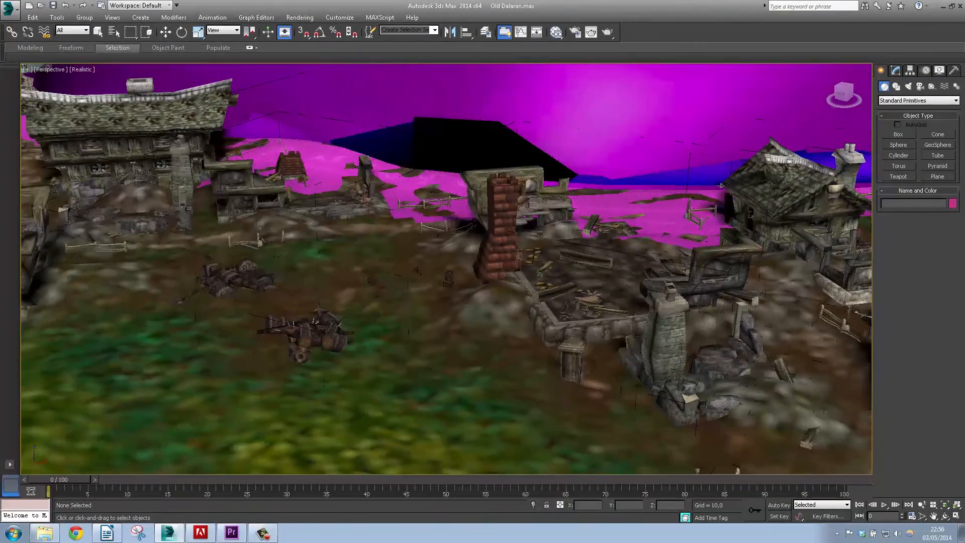
pyautogui.moveTo(192, 256); pyautogui.dragTo(593, 277)
pyautogui.moveTo(401, 321); pyautogui.dragTo(714, 25)
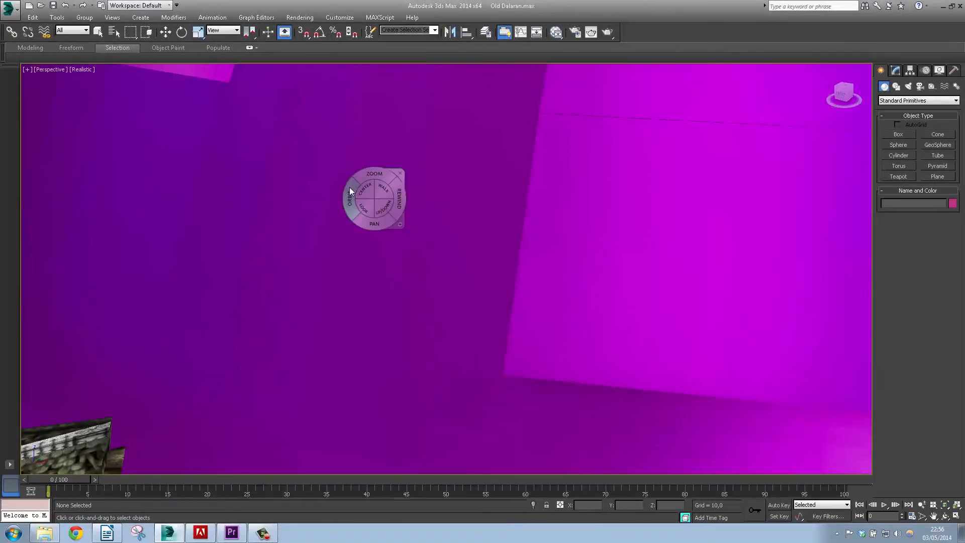
pyautogui.moveTo(377, 176); pyautogui.dragTo(387, 415)
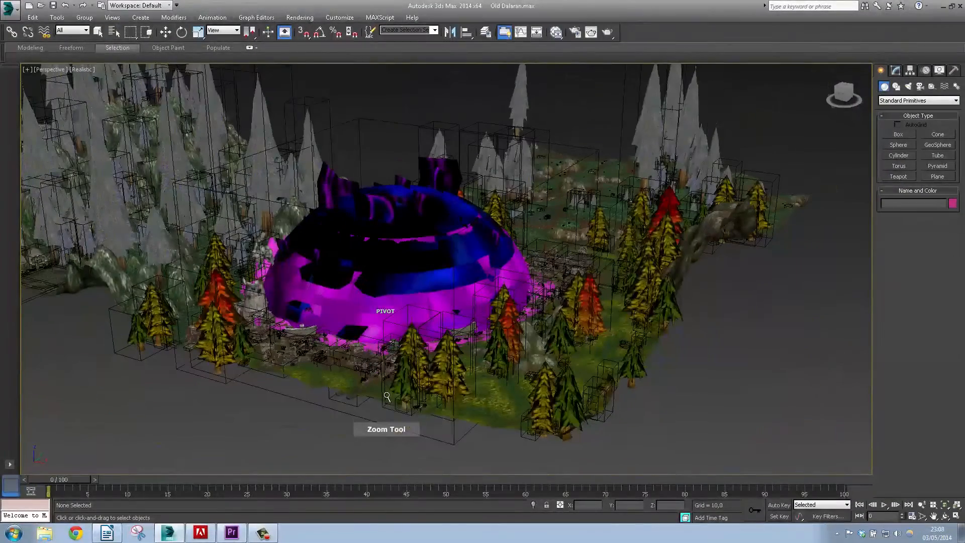
# - Start exporting the whole scene and set the file type to gw::OBJ-Exporter (*.OBJ)
pyautogui.click(12, 12)
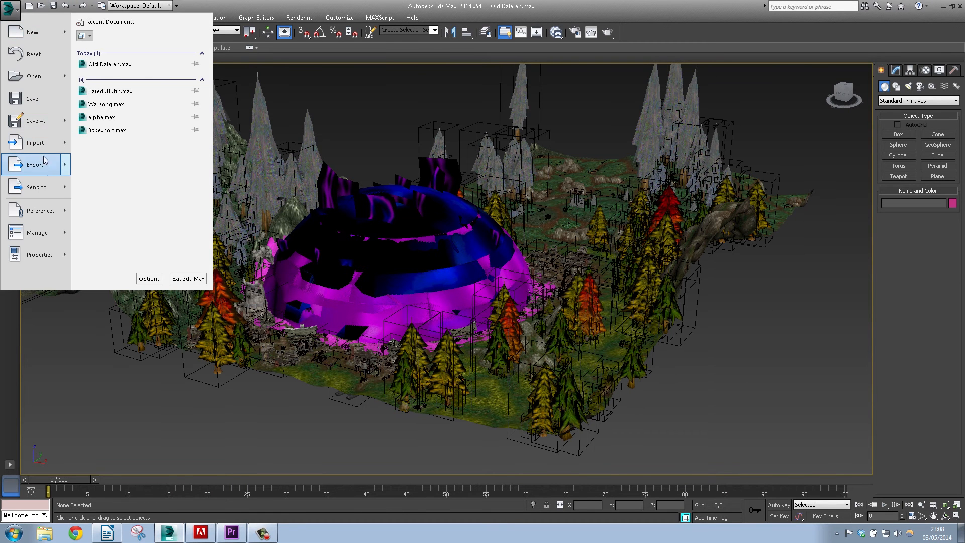
pyautogui.moveTo(65, 169)
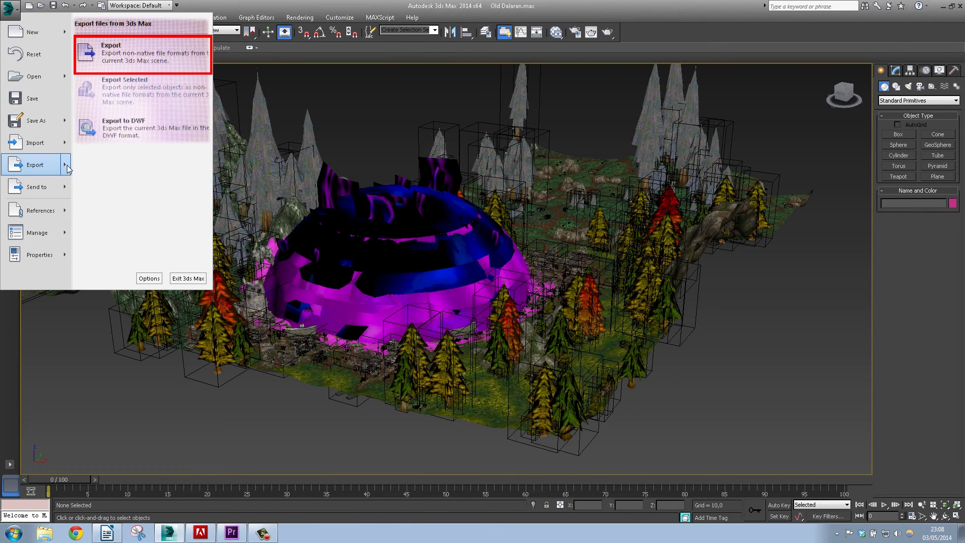
pyautogui.click(114, 53)
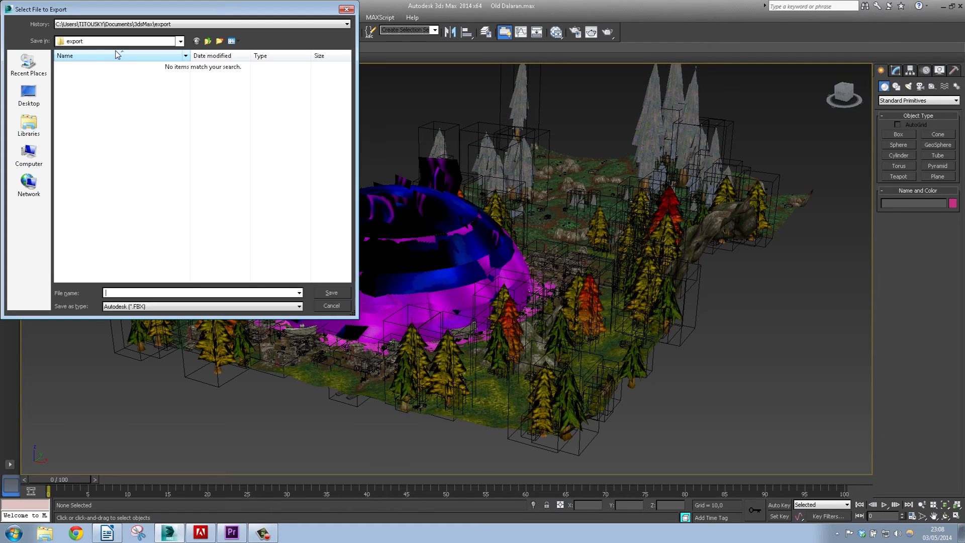
pyautogui.click(298, 307)
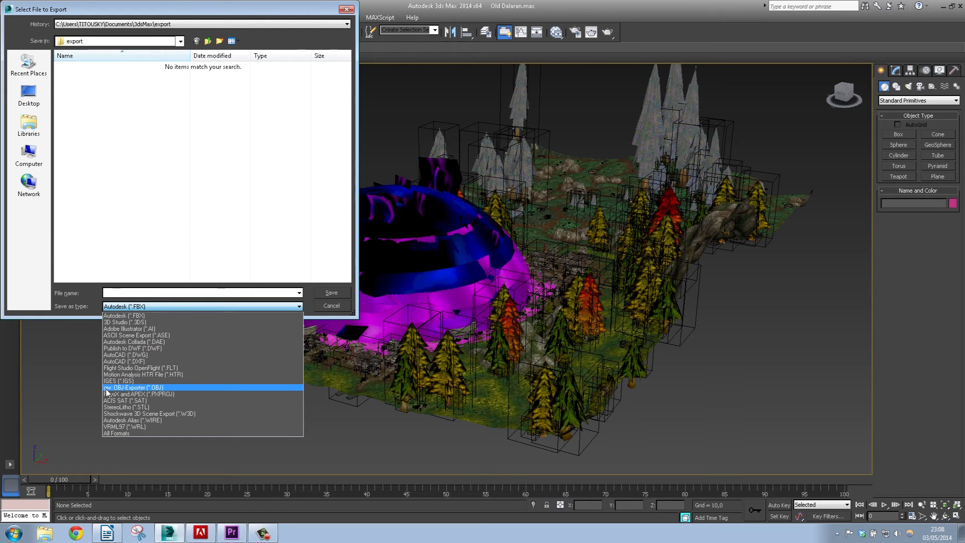
pyautogui.click(157, 388)
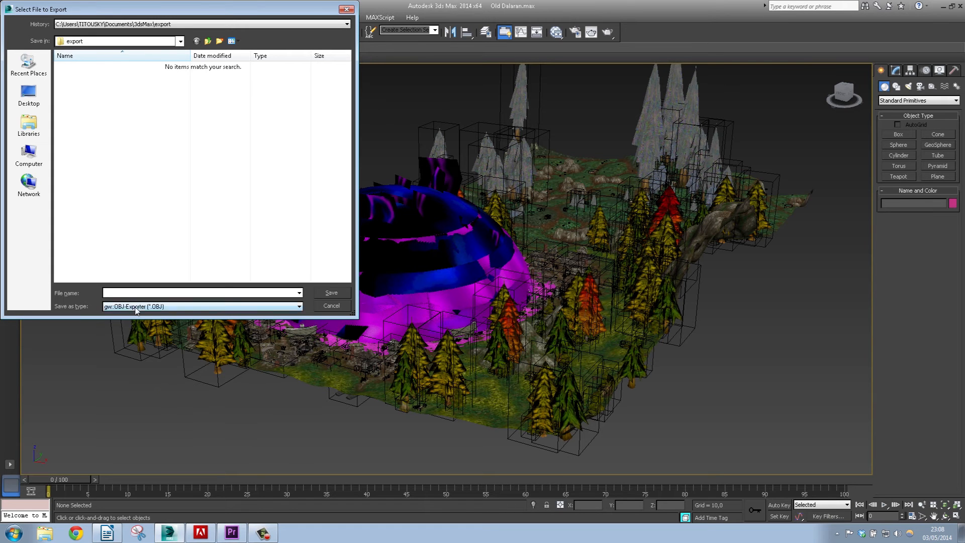
# - Browse to the WoW Map folder on drive D and create a new folder named DalaranOld in it
pyautogui.click(29, 156)
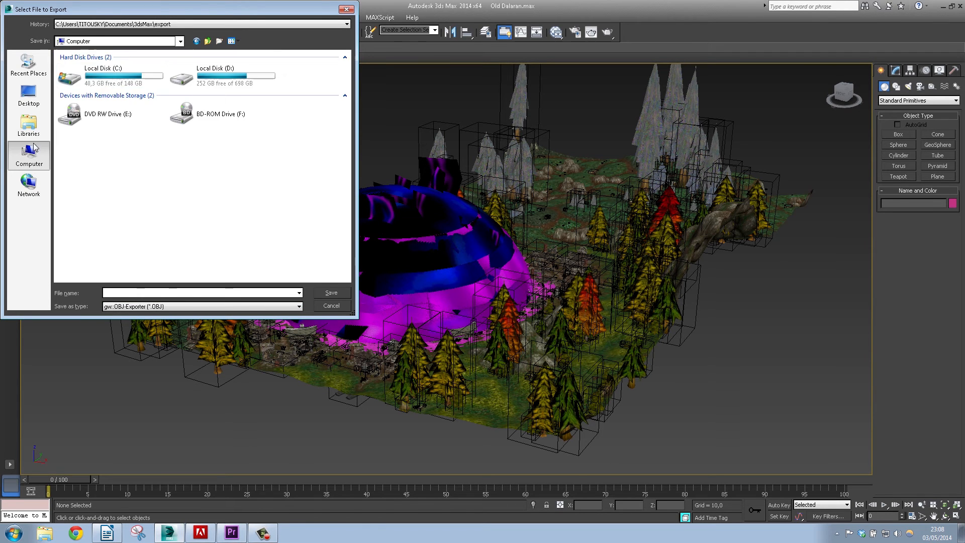
pyautogui.doubleClick(211, 73)
pyautogui.doubleClick(88, 210)
pyautogui.doubleClick(92, 156)
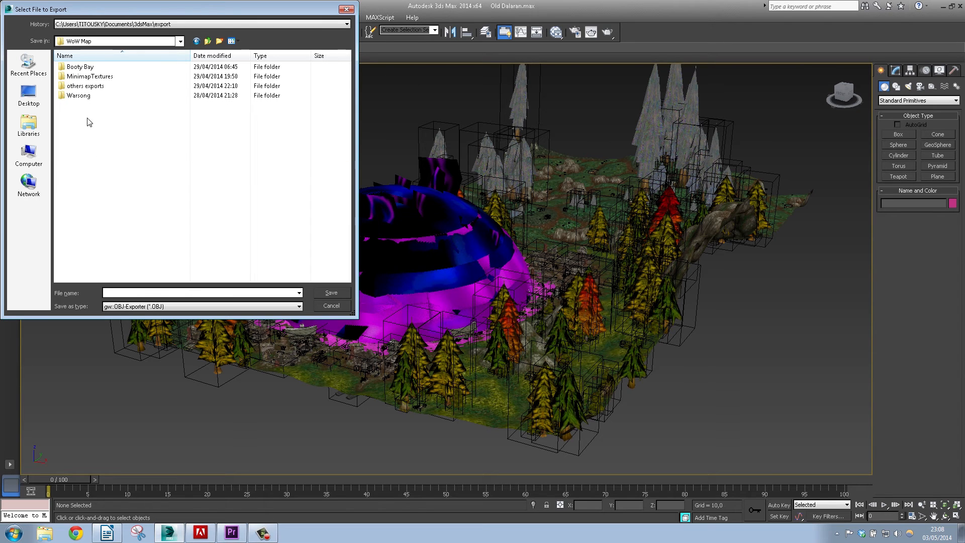
pyautogui.rightClick(92, 130)
pyautogui.click(198, 223)
pyautogui.write('DalaranOld')
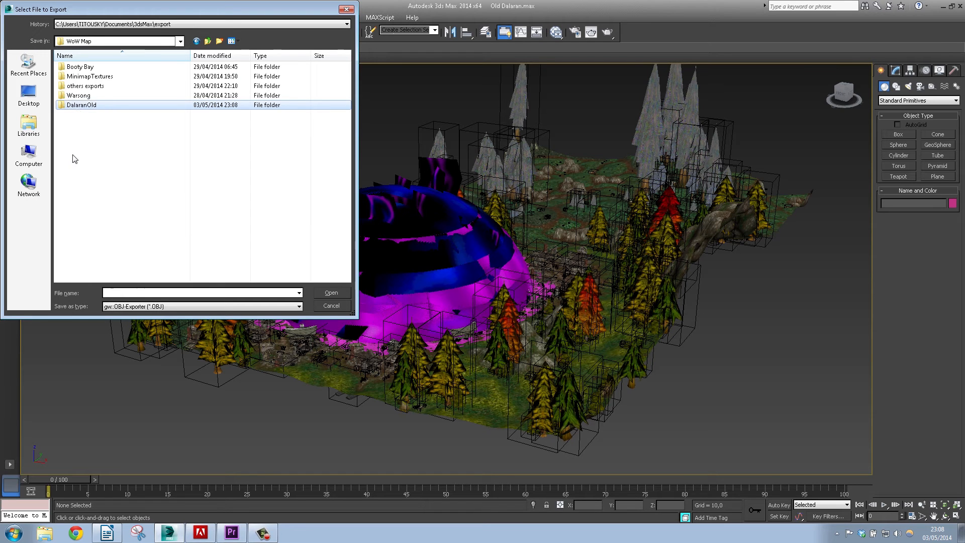
pyautogui.press('Return')
# - Open the DalaranOld folder, name the export file after the old Dalaran map and save it there
pyautogui.doubleClick(78, 105)
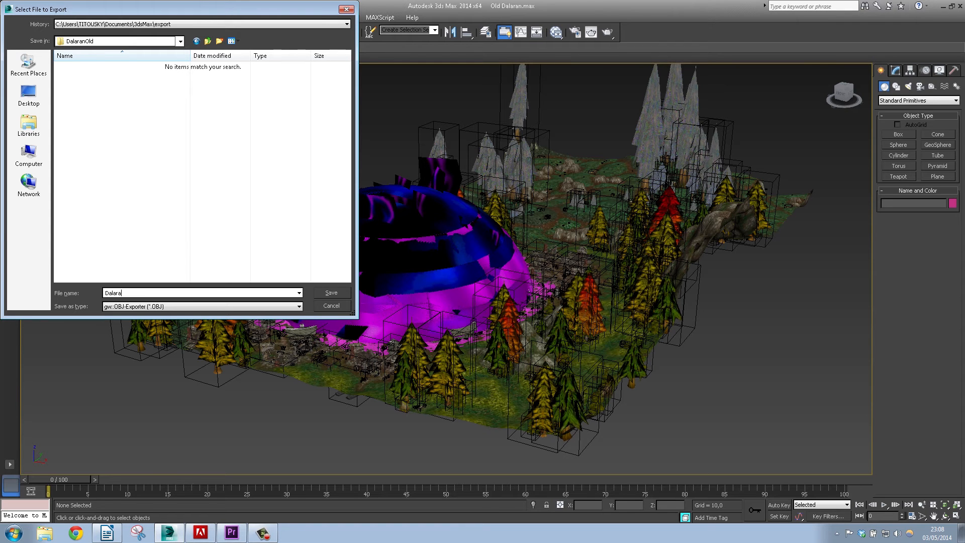
pyautogui.write('Old')
pyautogui.click(334, 294)
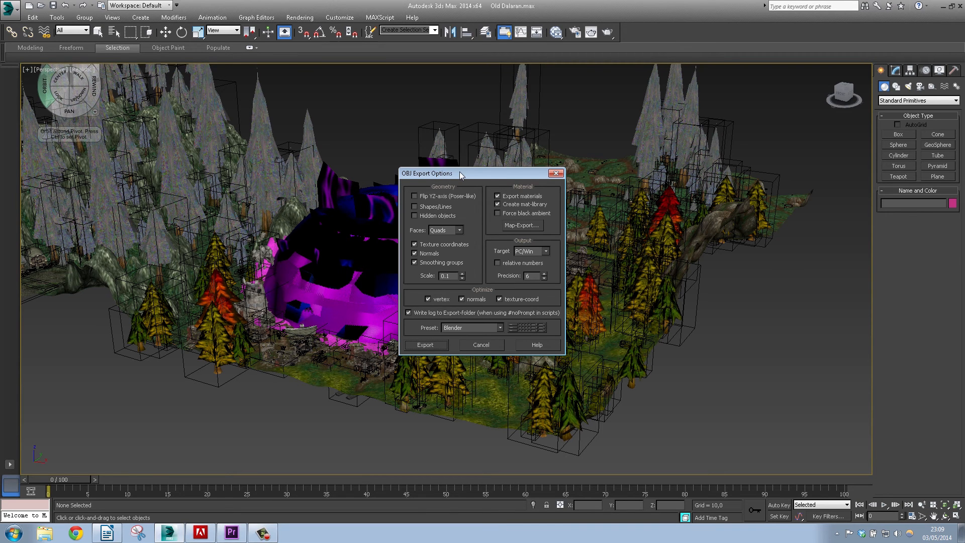
# - Apply the Cinema4D preset to the OBJ export options and run the export
pyautogui.click(501, 328)
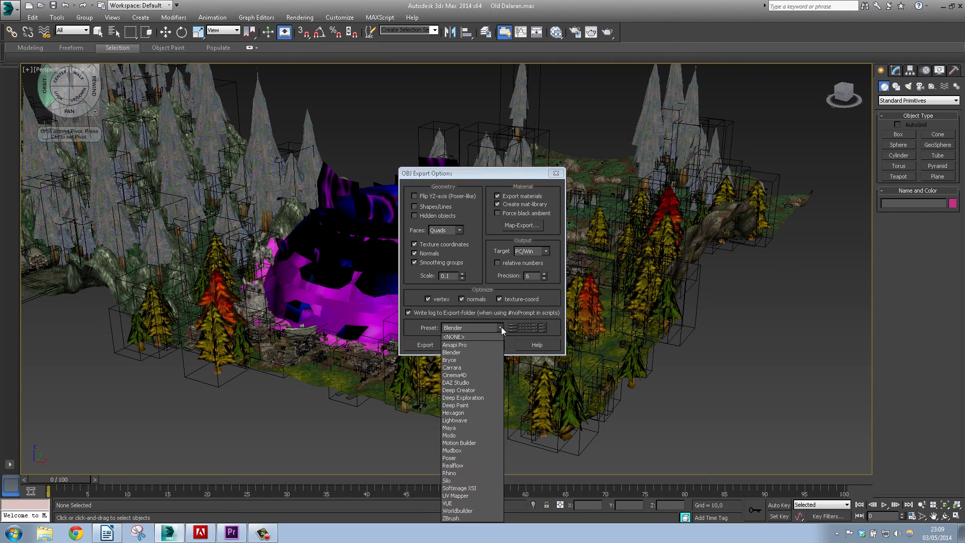
pyautogui.click(459, 375)
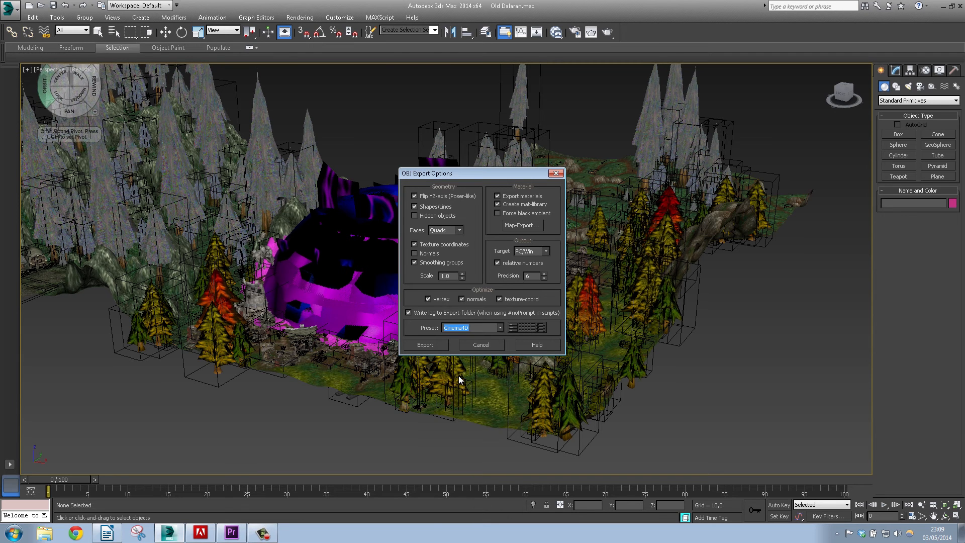
pyautogui.click(431, 346)
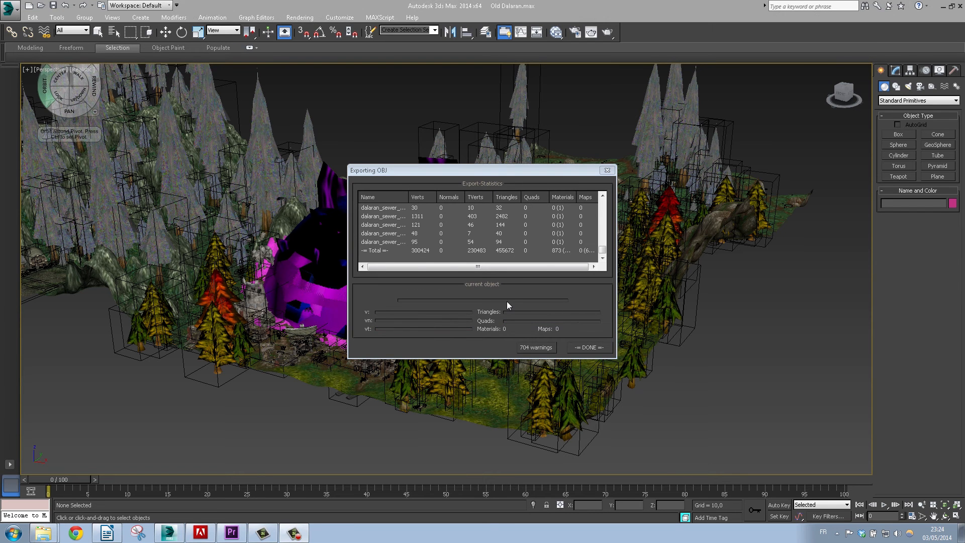
# - Review the OBJ export warnings, close the export report and exit 3ds Max
pyautogui.click(532, 347)
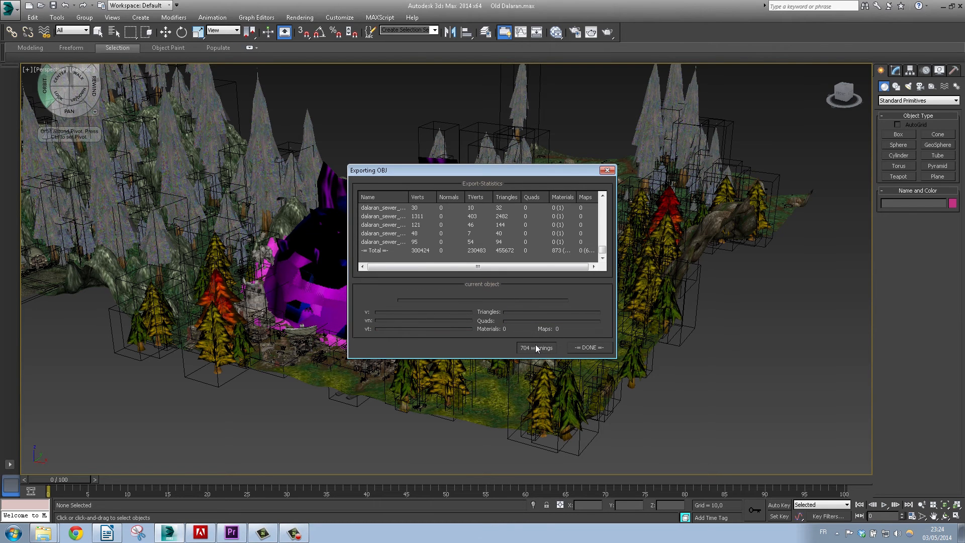
pyautogui.click(545, 351)
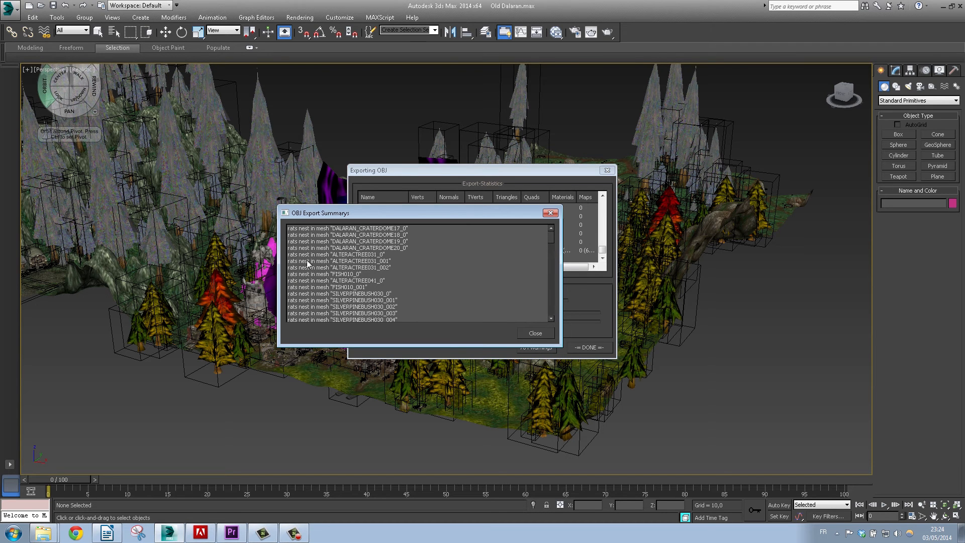
pyautogui.click(536, 333)
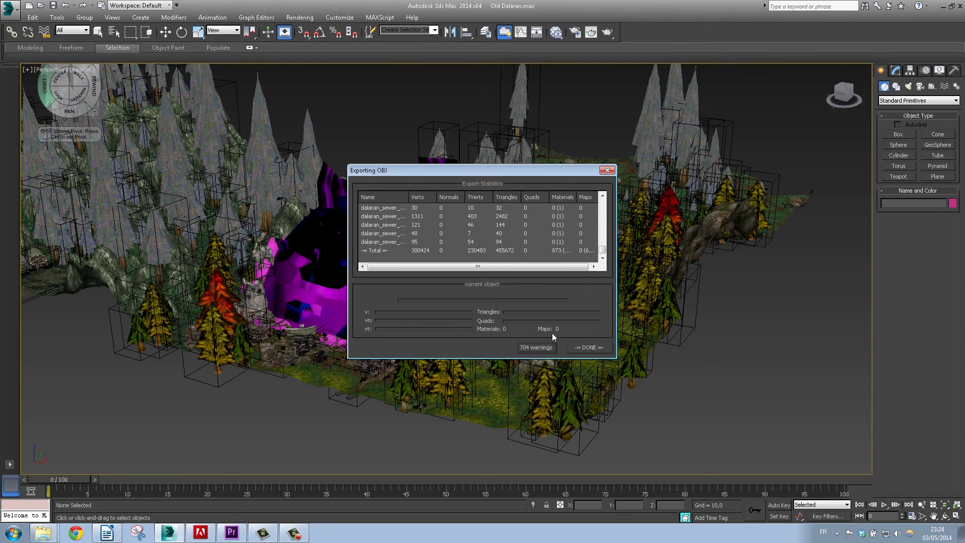
pyautogui.click(590, 348)
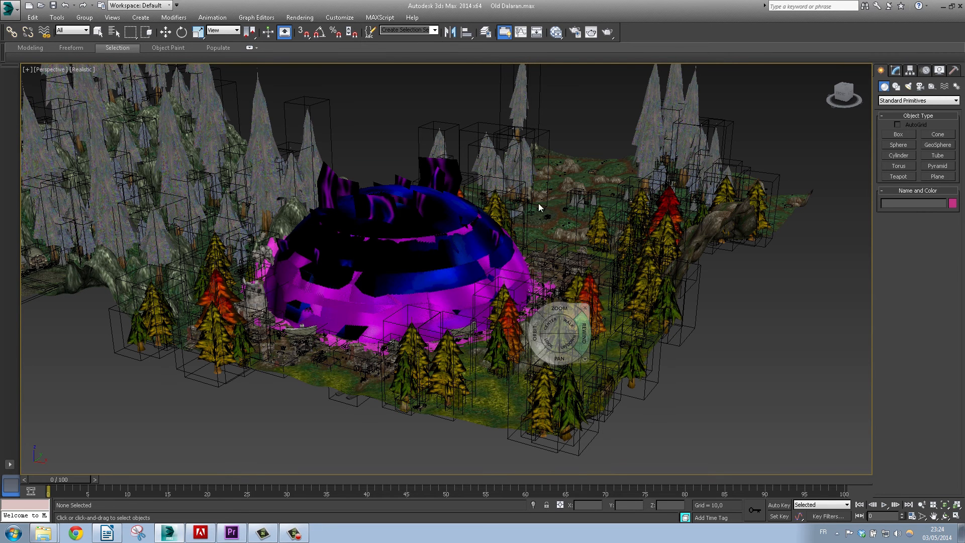
pyautogui.click(960, 6)
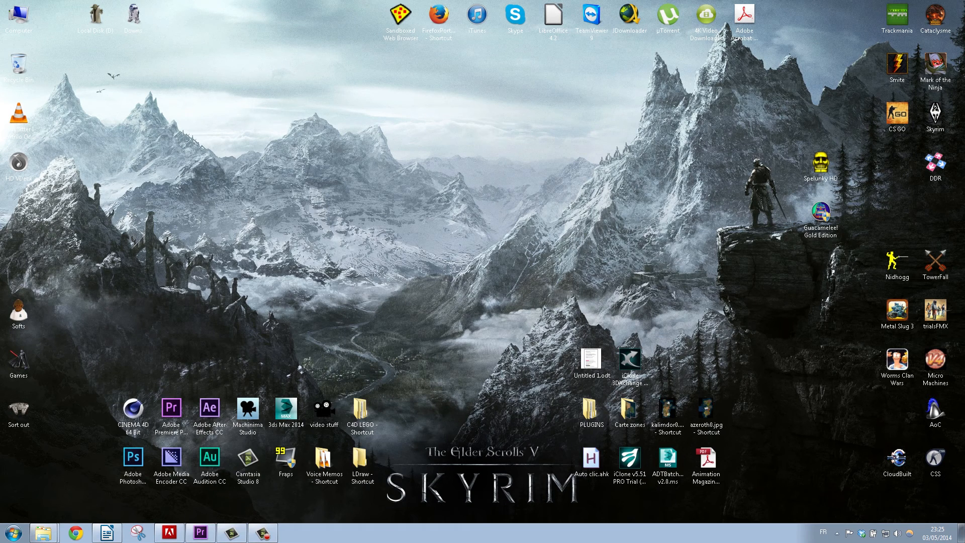
# - Arrange the ModelExport and DalaranOld folder windows side by side, with DalaranOld on the right half of the desktop
pyautogui.moveTo(0, 47); pyautogui.dragTo(815, 57)
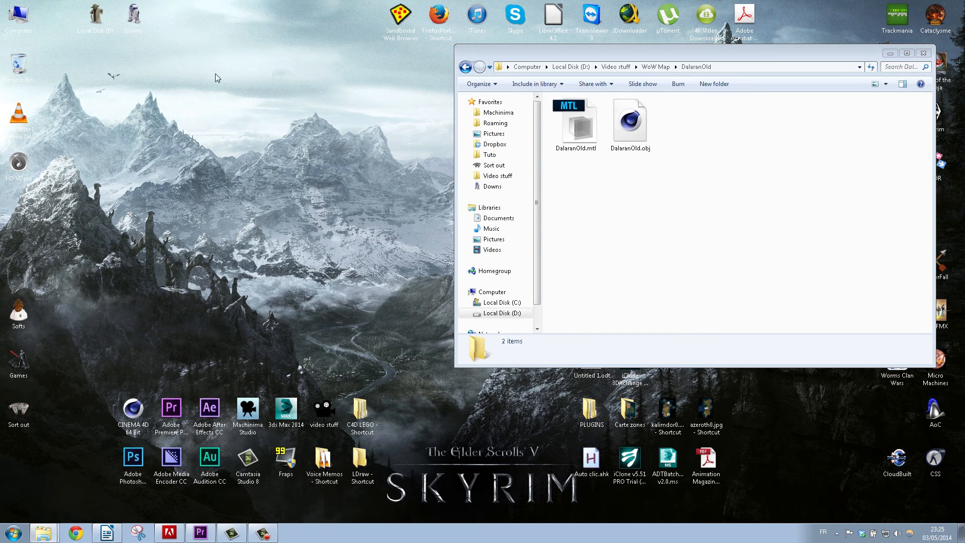
pyautogui.click(746, 138)
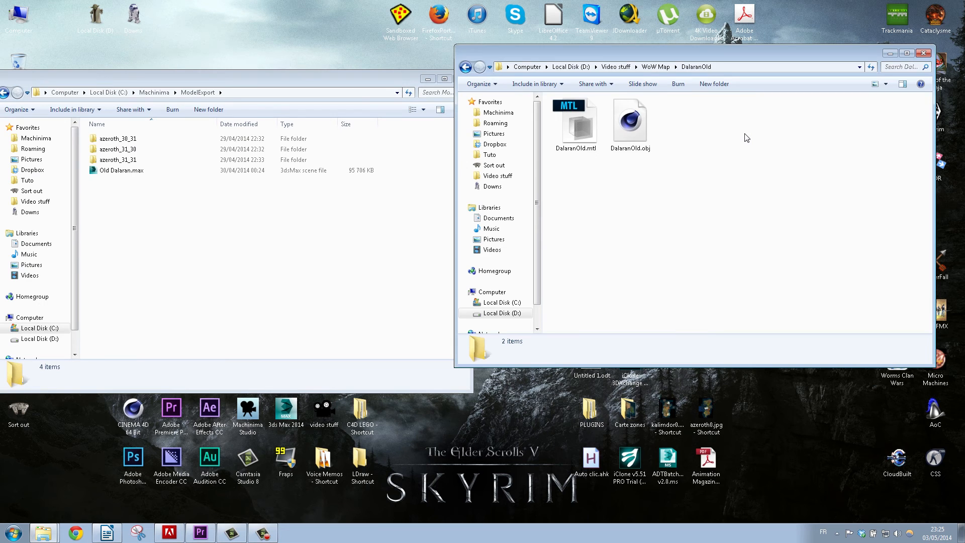
pyautogui.press('super+Right')
pyautogui.click(268, 244)
pyautogui.press('super+Left')
# - Create a new folder named tex inside the DalaranOld folder
pyautogui.rightClick(713, 197)
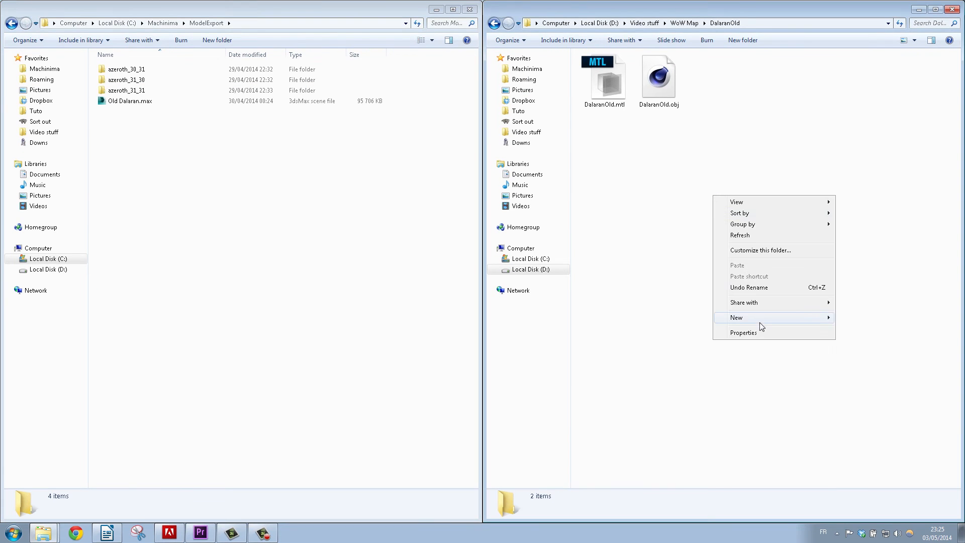
pyautogui.moveTo(758, 318)
pyautogui.click(863, 317)
pyautogui.write('TEX')
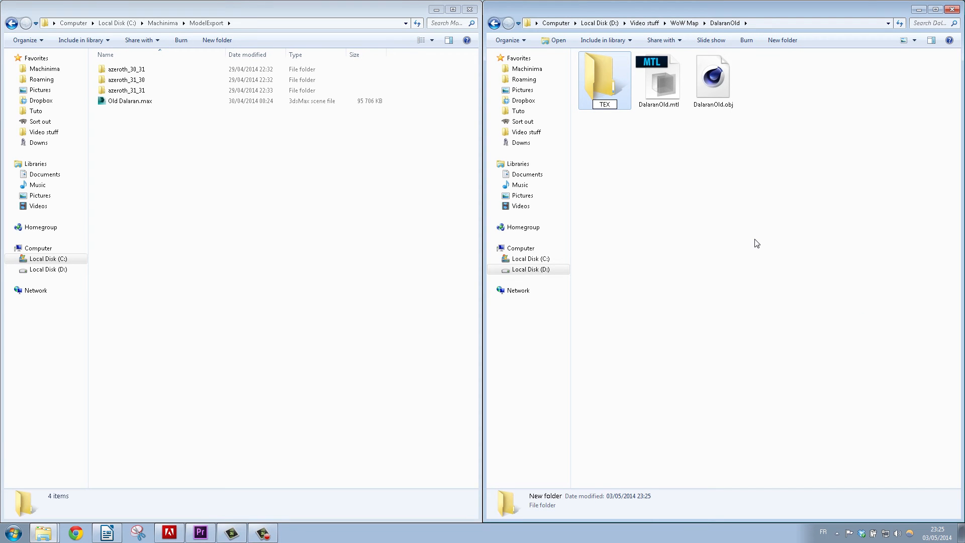
pyautogui.press('BackSpace')
pyautogui.press('BackSpace')
pyautogui.press('BackSpace')
pyautogui.write('tex')
pyautogui.click(748, 239)
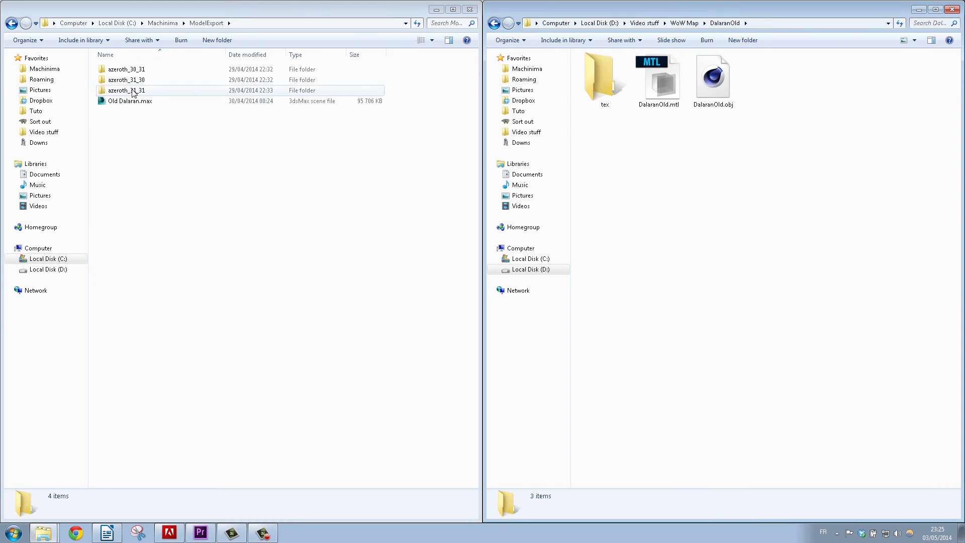
# - Copy all files from the azeroth_30_31 folder into the tex folder
pyautogui.click(127, 69)
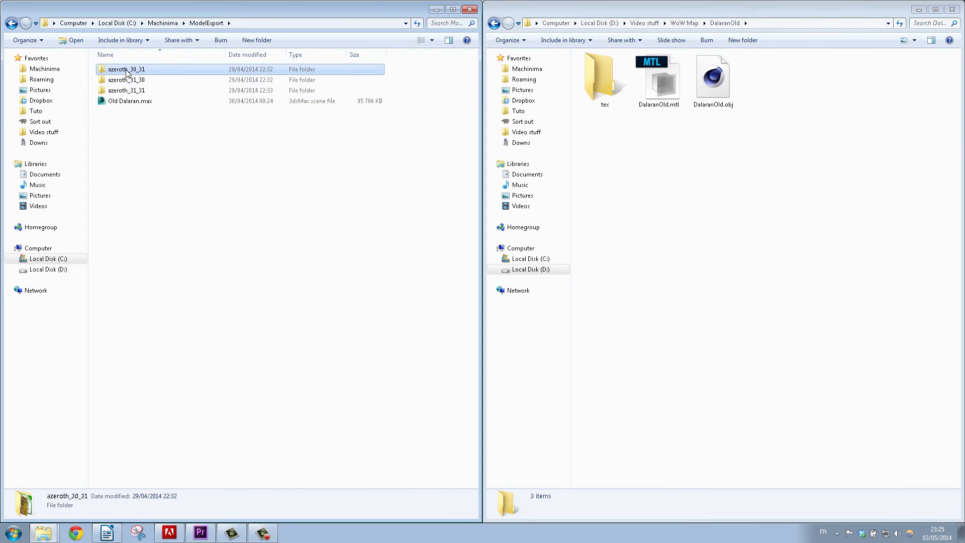
pyautogui.doubleClick(127, 70)
pyautogui.click(126, 75)
pyautogui.hotkey('ctrl', 'a')
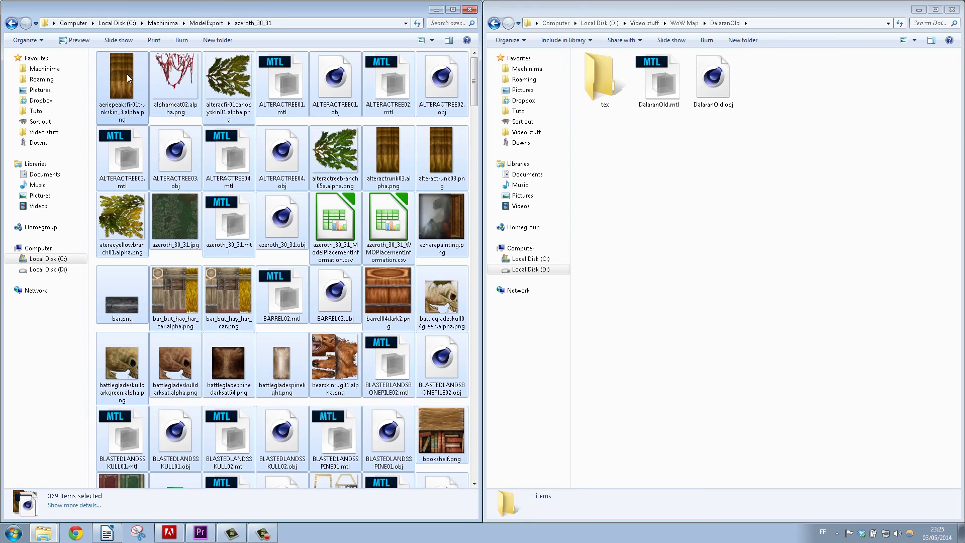
pyautogui.moveTo(126, 74); pyautogui.dragTo(605, 83)
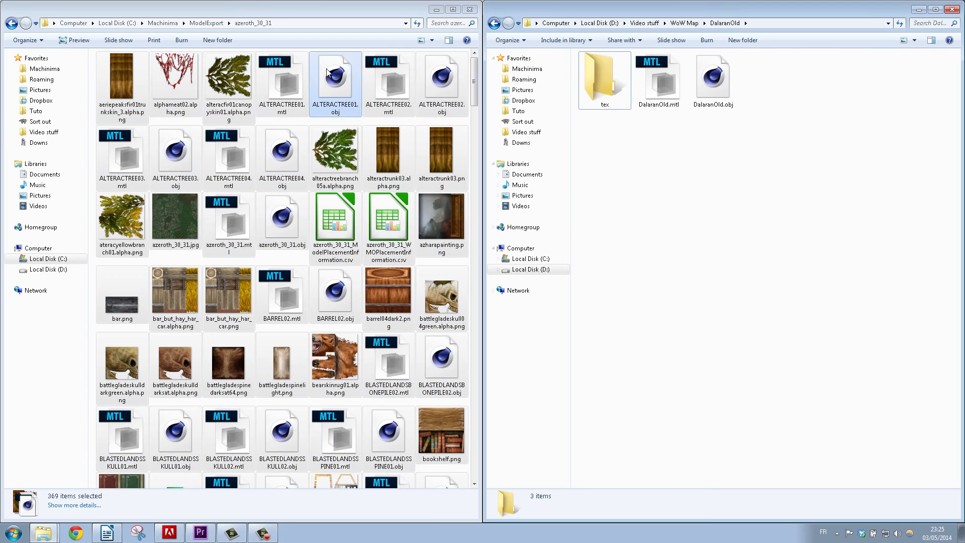
# - Copy all files from the azeroth_31_30 folder into the tex folder, choosing Don't copy for all name conflicts
pyautogui.click(10, 24)
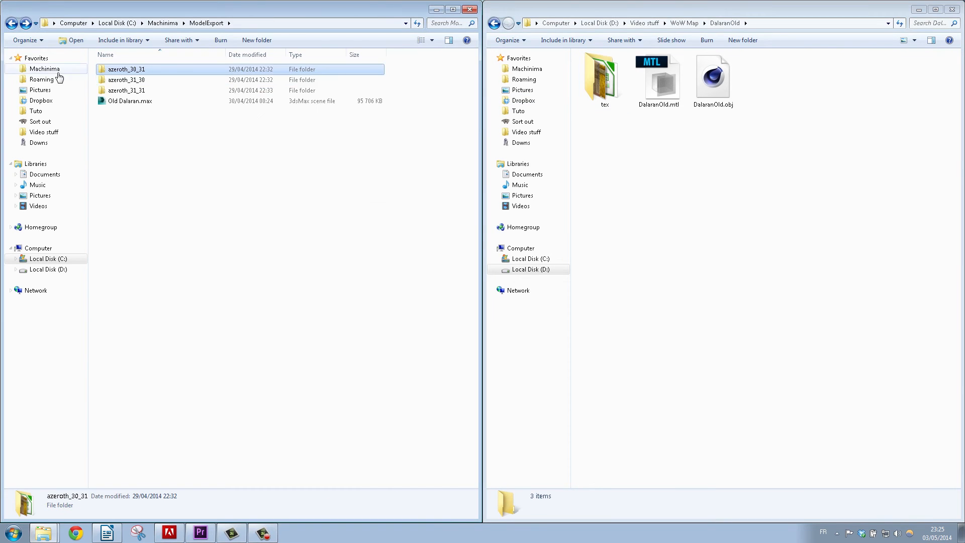
pyautogui.doubleClick(127, 80)
pyautogui.click(124, 77)
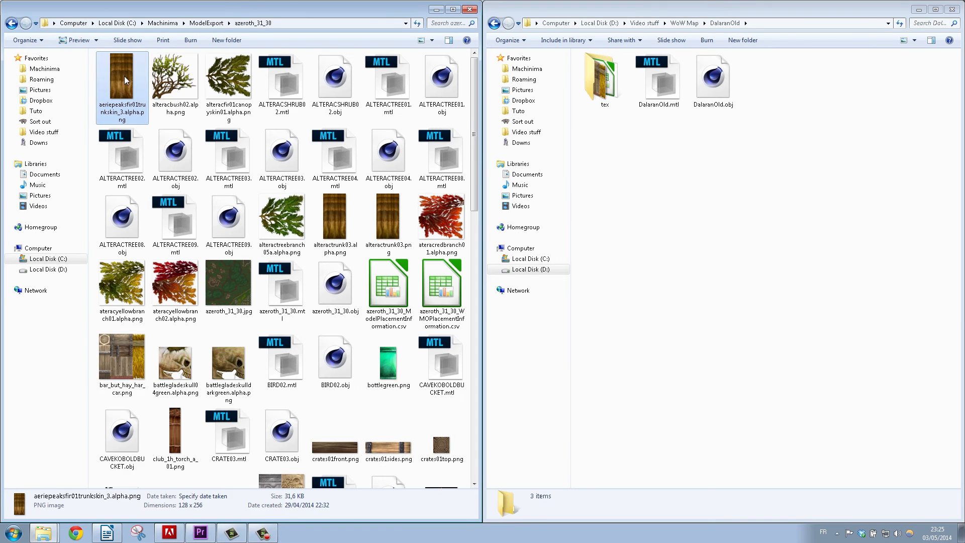
pyautogui.hotkey('ctrl', 'a')
pyautogui.moveTo(579, 96); pyautogui.dragTo(595, 85)
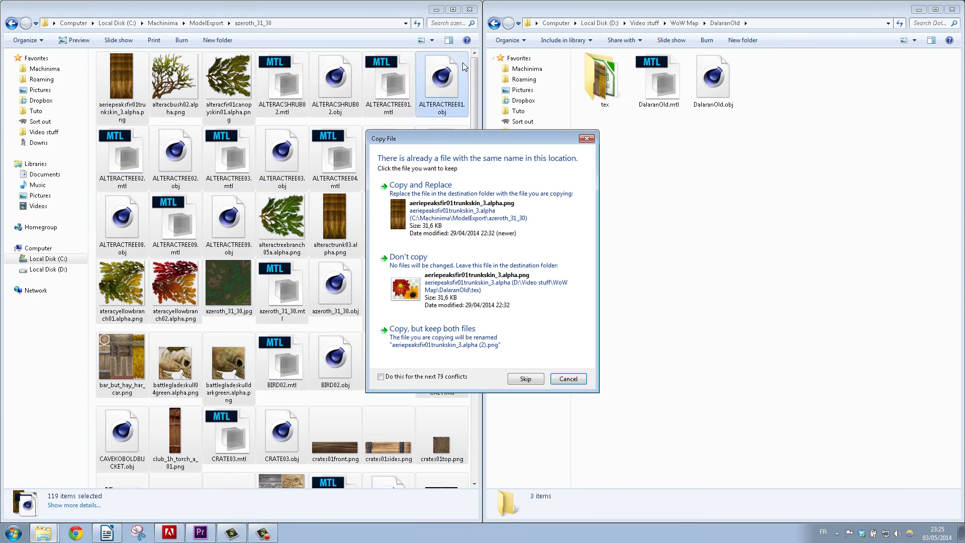
pyautogui.click(382, 377)
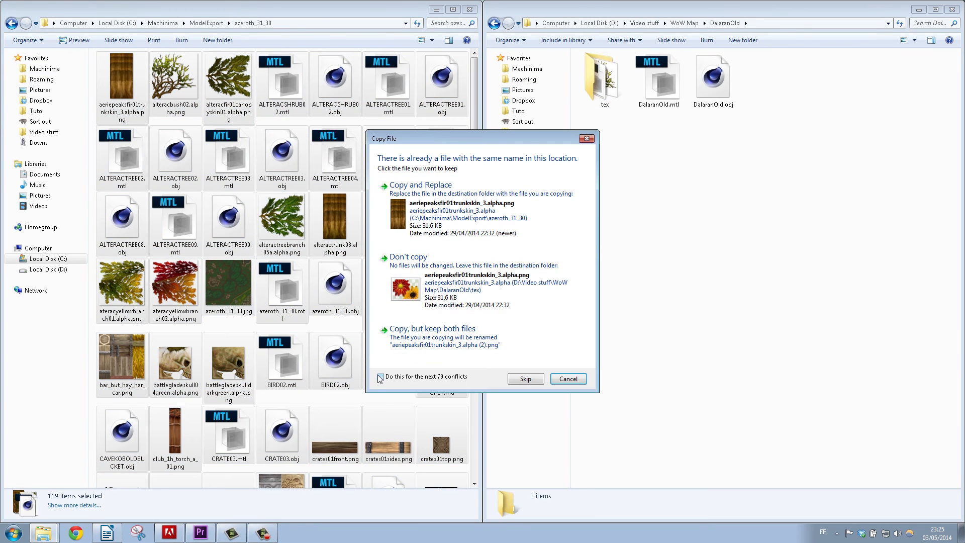
pyautogui.click(448, 281)
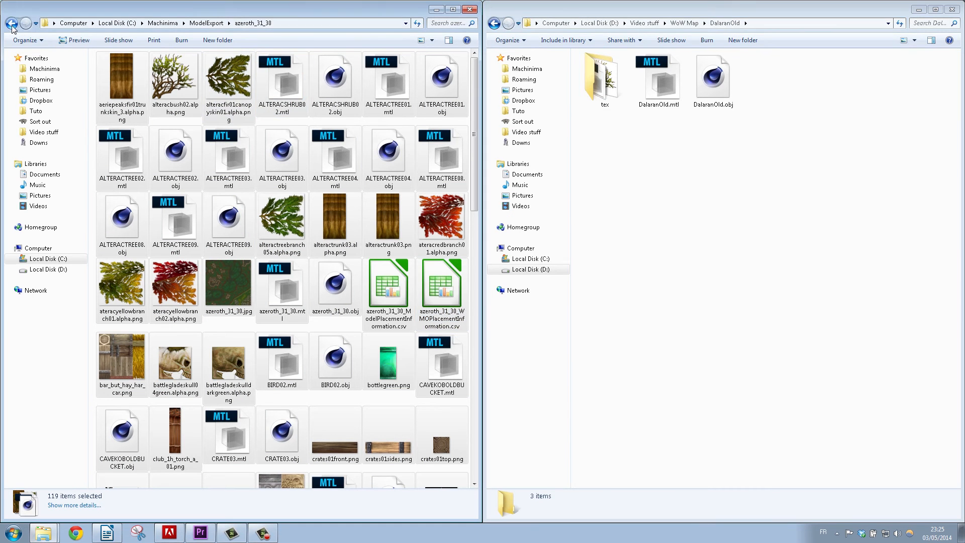
# - Copy all files from the azeroth_31_31 folder into the tex folder, applying one choice to all name conflicts
pyautogui.click(11, 23)
pyautogui.doubleClick(149, 93)
pyautogui.click(129, 97)
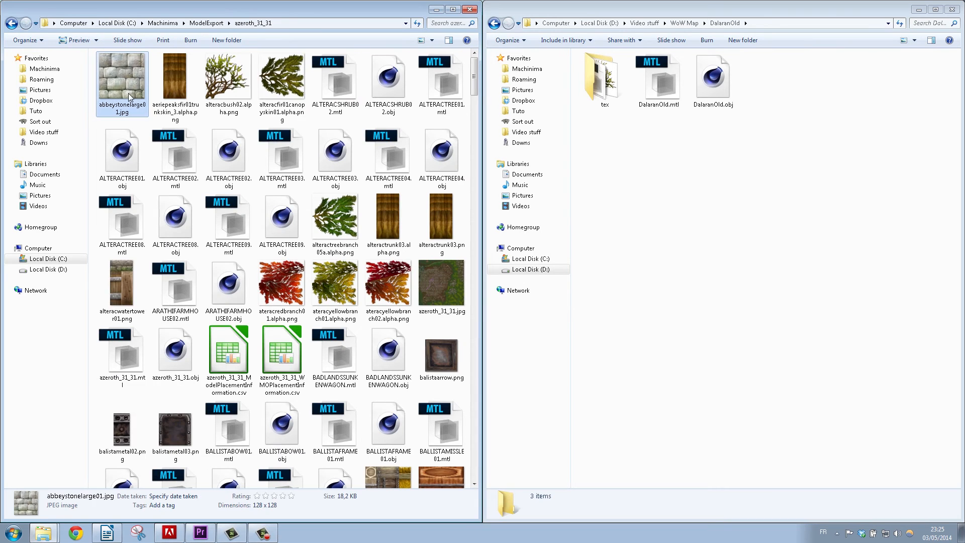
pyautogui.hotkey('ctrl', 'a')
pyautogui.moveTo(121, 88); pyautogui.dragTo(602, 89)
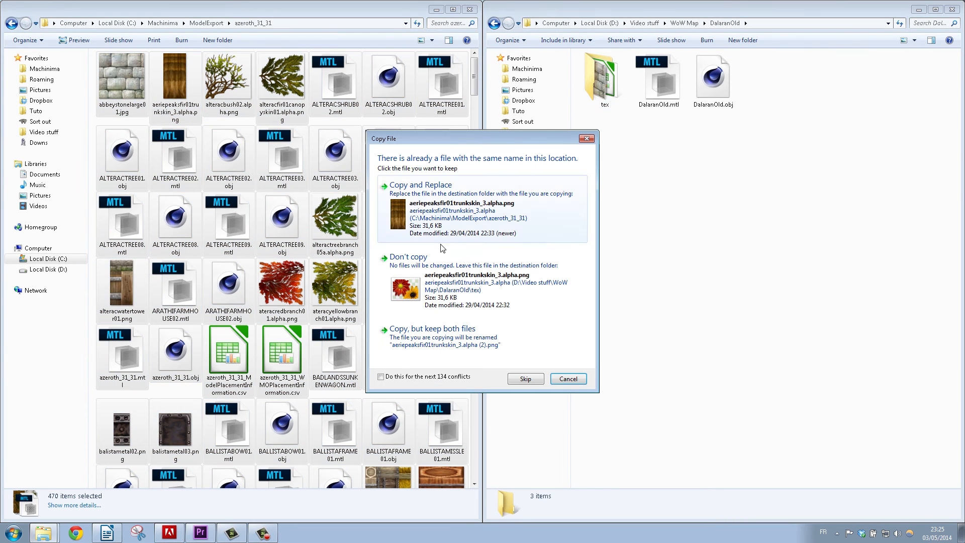
pyautogui.click(383, 377)
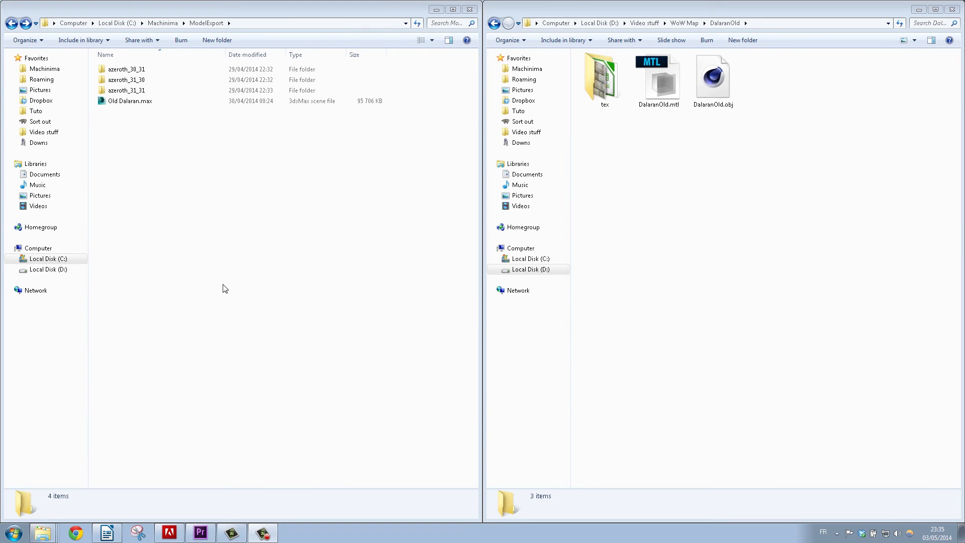
# - Launch Cinema 4D and open the Riptide Pro OBJ import options
pyautogui.press('super+d')
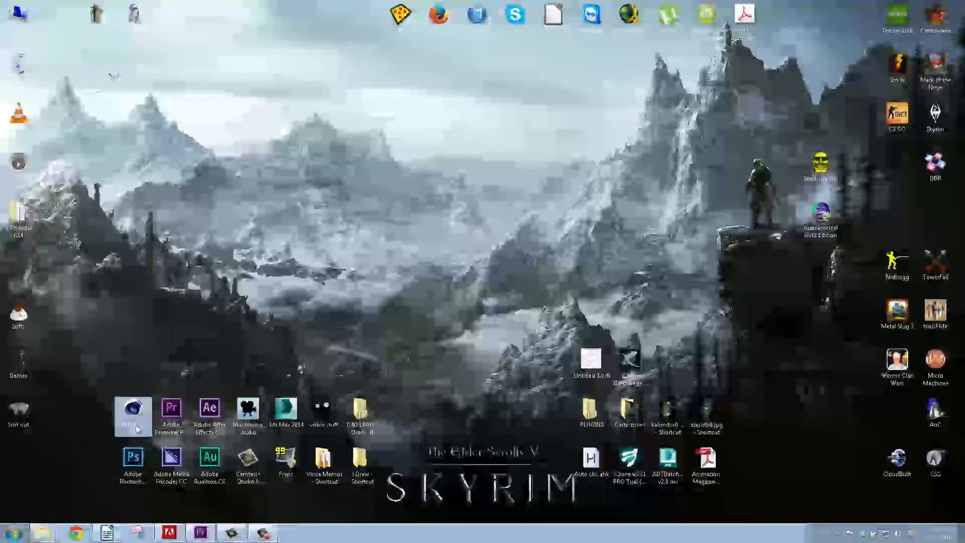
pyautogui.doubleClick(135, 422)
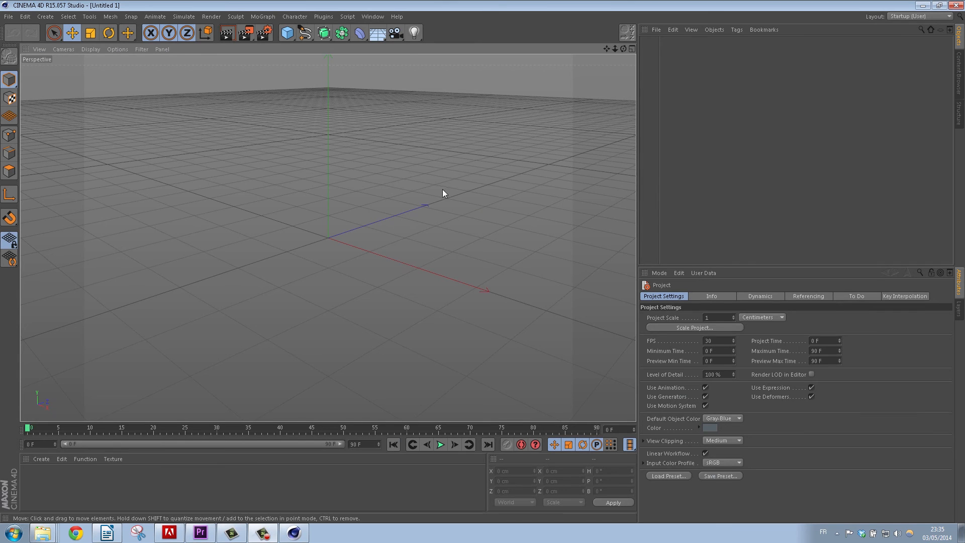
pyautogui.click(324, 17)
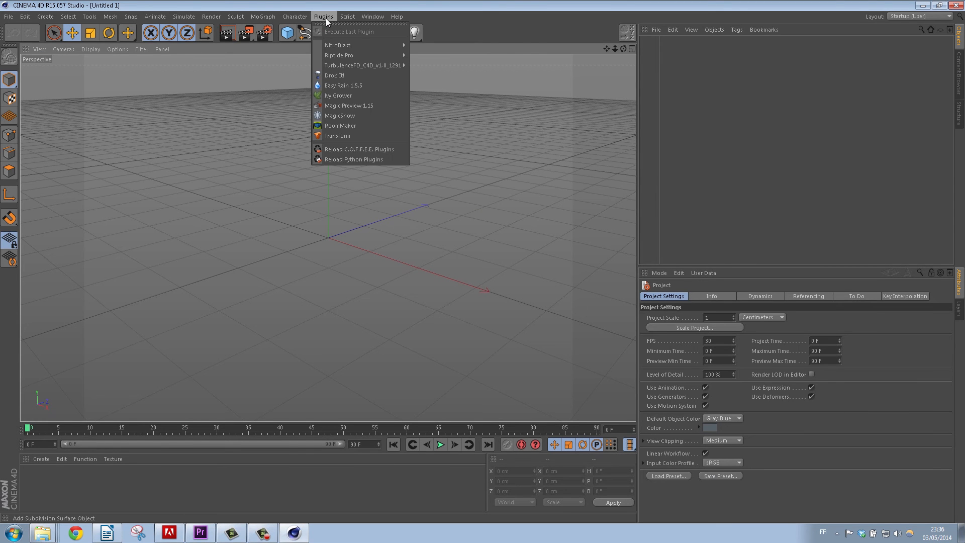
pyautogui.moveTo(360, 57)
pyautogui.click(436, 70)
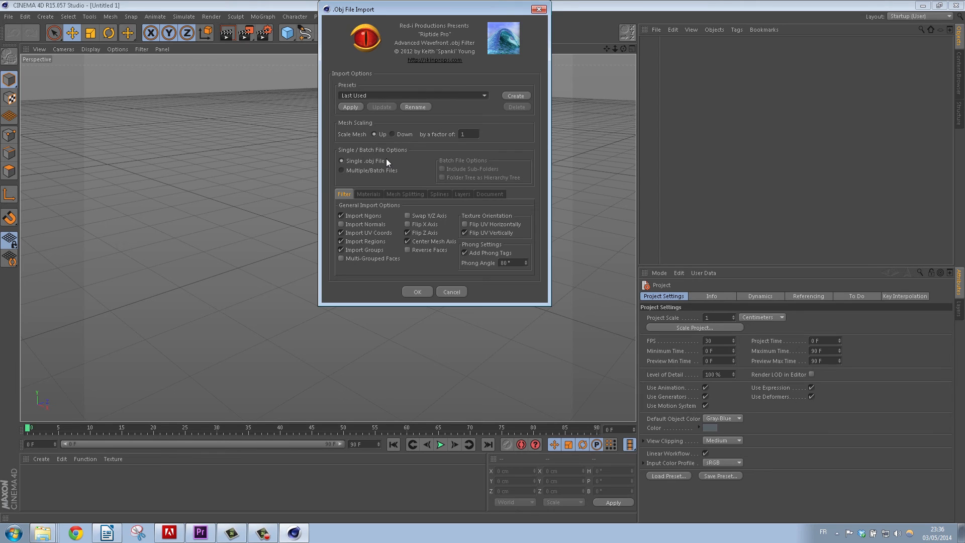
# - Choose the Default Import Options preset, check that the mesh splitting is Split by Group, and accept the import options
pyautogui.click(470, 94)
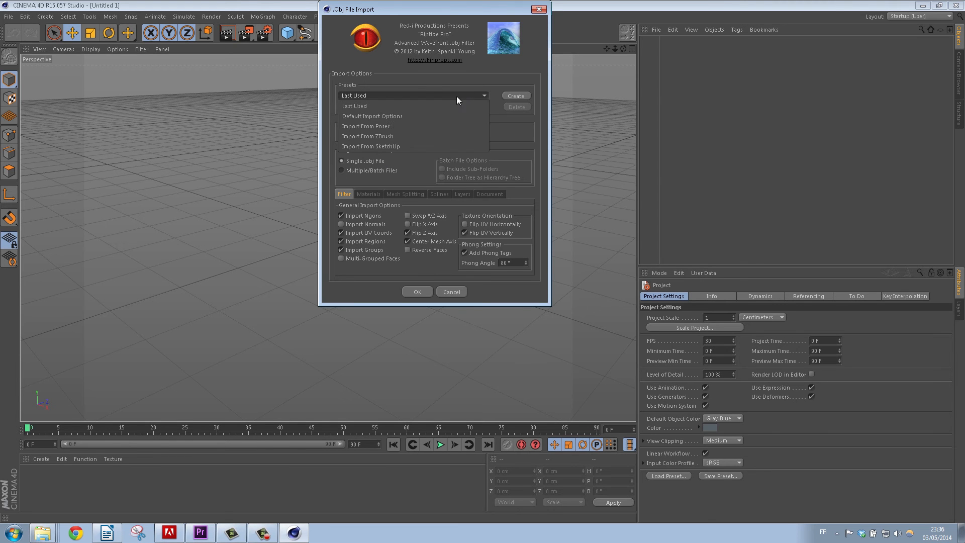
pyautogui.click(372, 116)
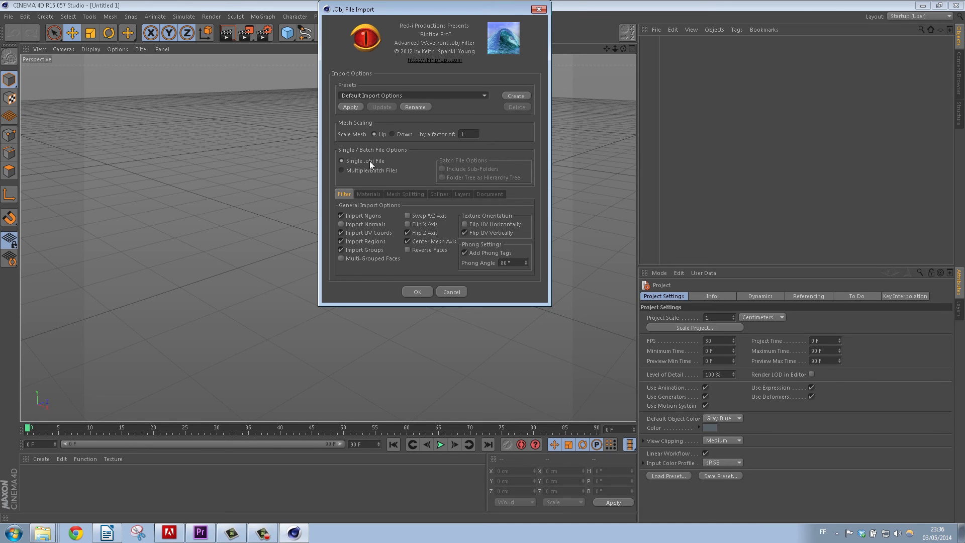
pyautogui.click(406, 193)
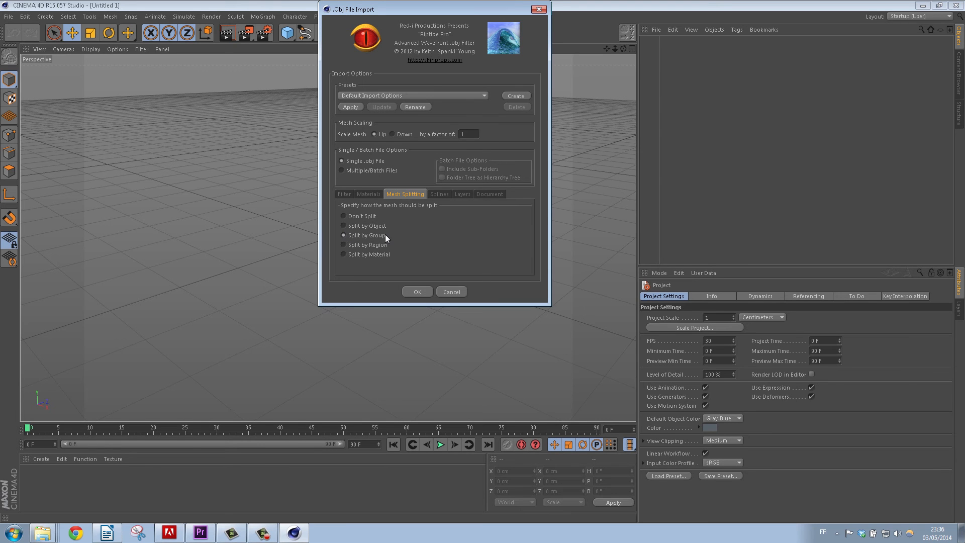
pyautogui.click(415, 293)
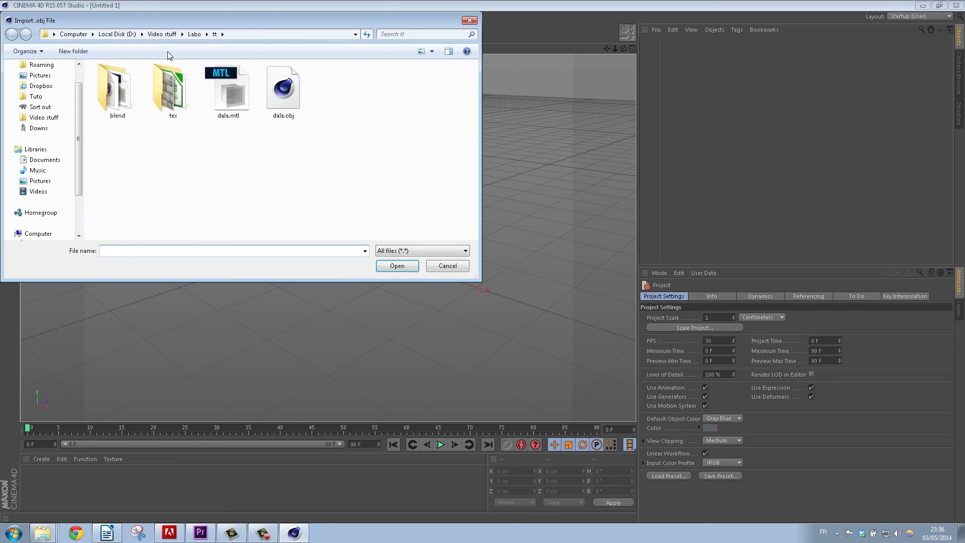
# - Import DalaranOld.obj from the DalaranOld folder inside Video stuff\WoW Map on drive D
pyautogui.click(166, 34)
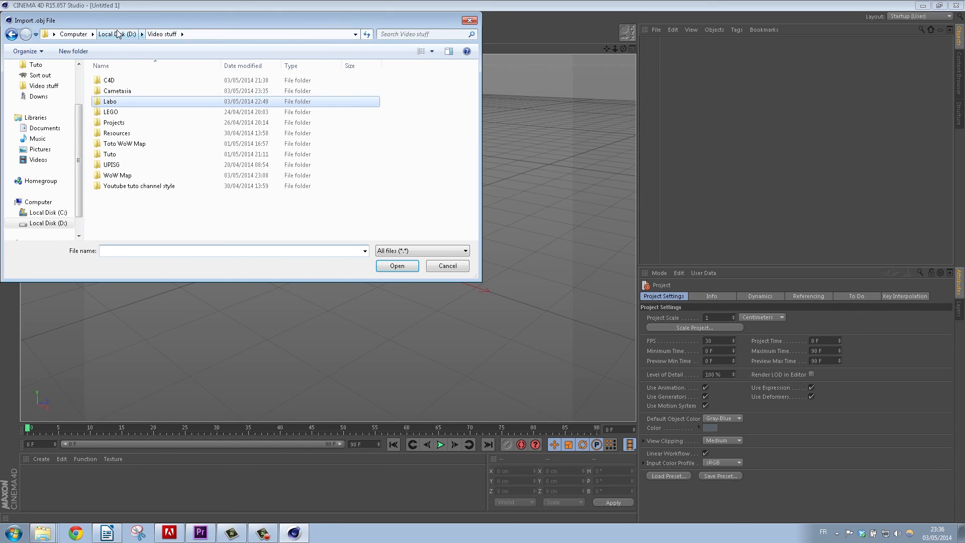
pyautogui.click(129, 175)
pyautogui.doubleClick(129, 176)
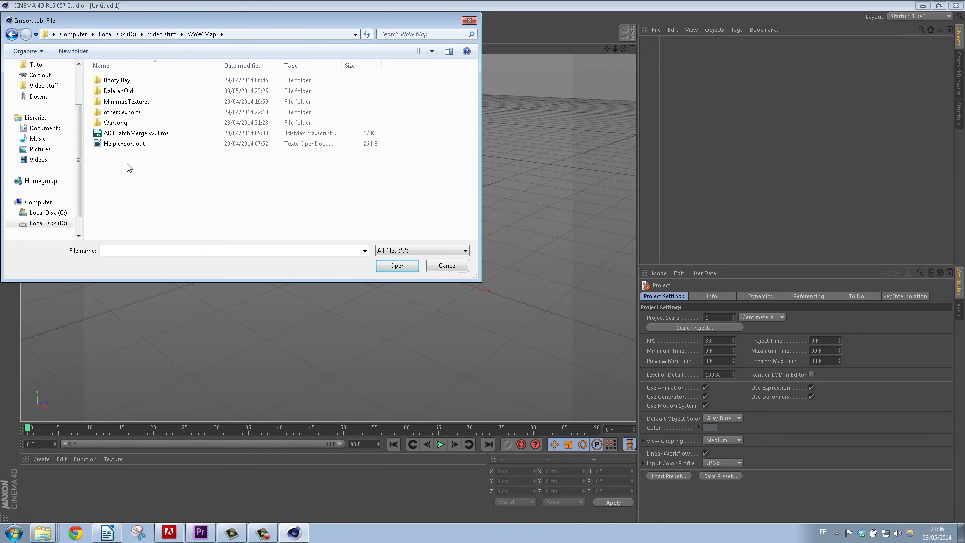
pyautogui.click(121, 92)
pyautogui.doubleClick(121, 92)
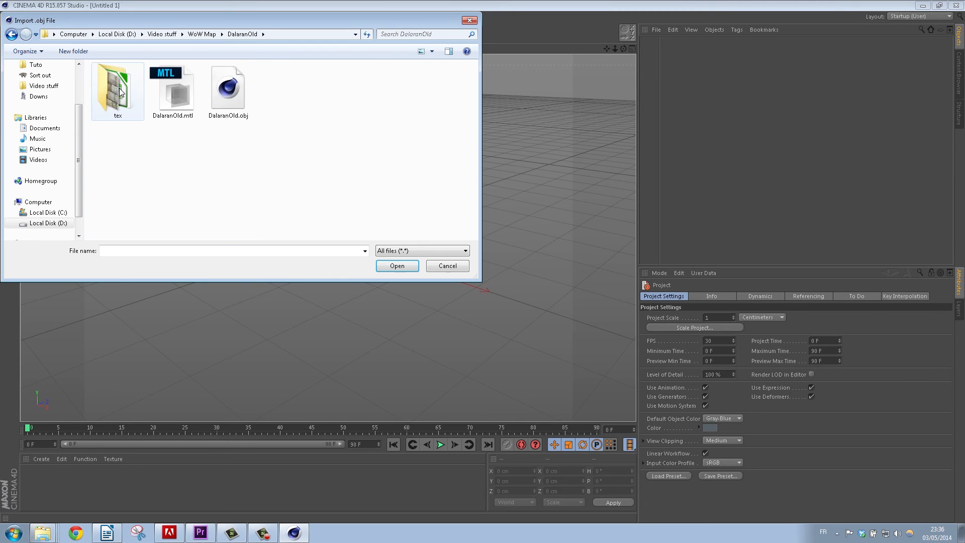
pyautogui.click(230, 94)
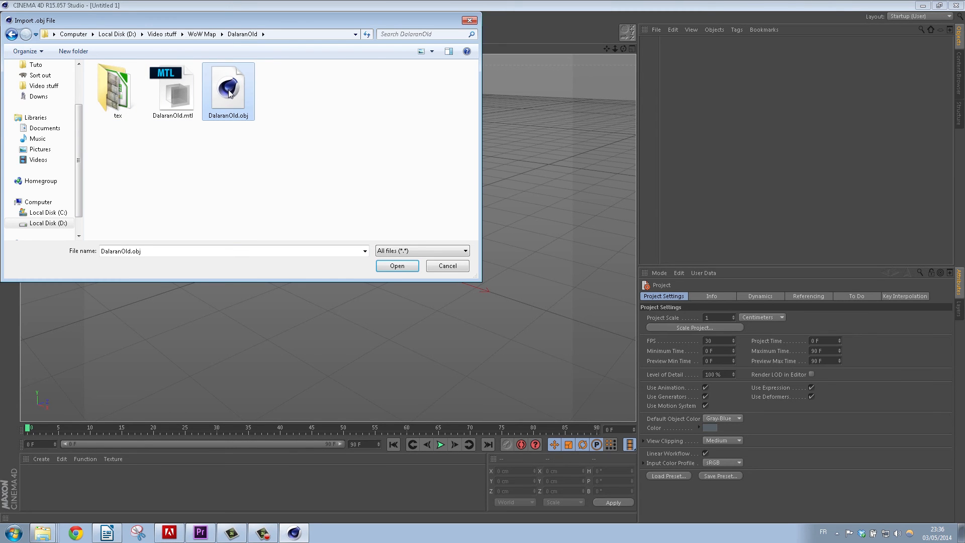
pyautogui.click(395, 264)
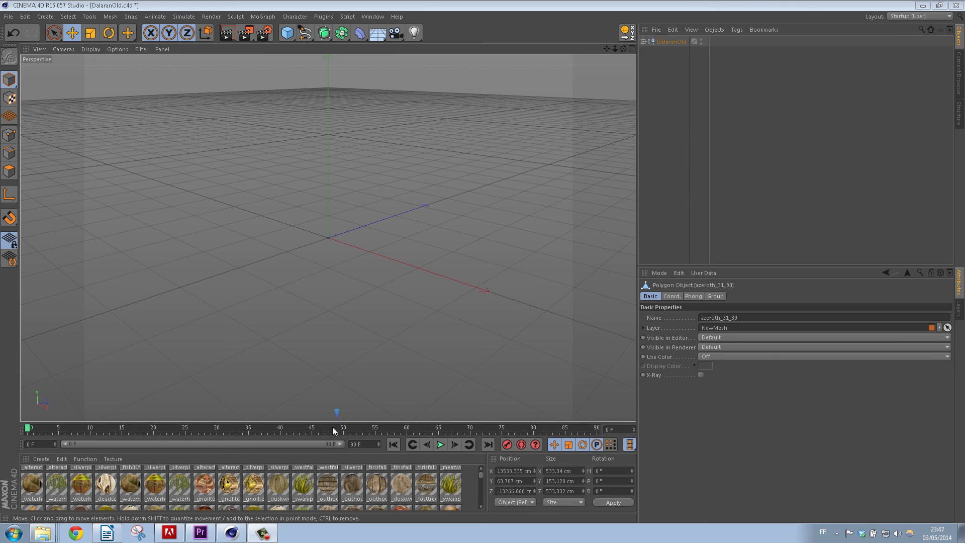
# - Find the imported map in the viewport, frame it, and inspect its terrain pieces and the purple dome by selecting them
pyautogui.keyDown('alt'); pyautogui.moveTo(233, 182); pyautogui.dragTo(552, 172); pyautogui.keyUp('alt')
pyautogui.keyDown('alt'); pyautogui.moveTo(388, 180); pyautogui.dragTo(428, 175); pyautogui.keyUp('alt')
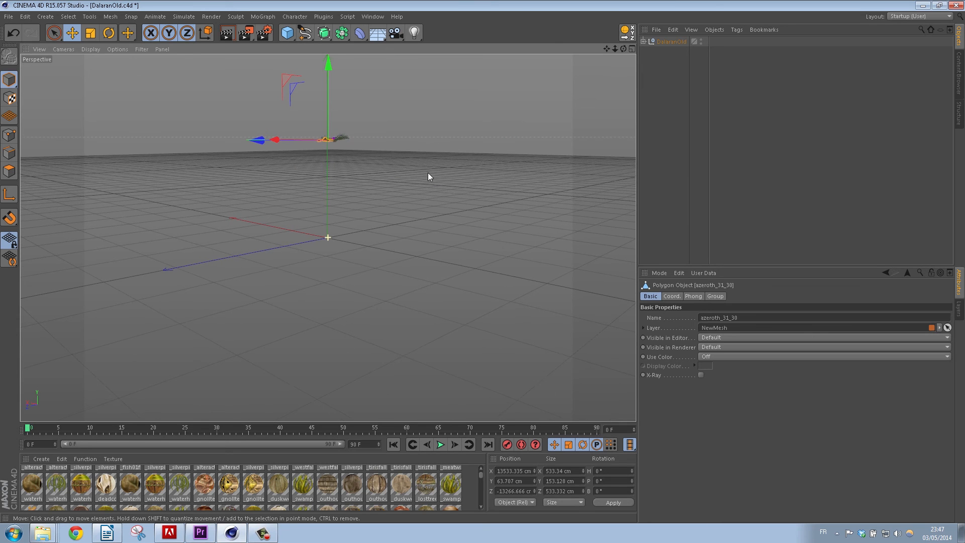
pyautogui.click(342, 135)
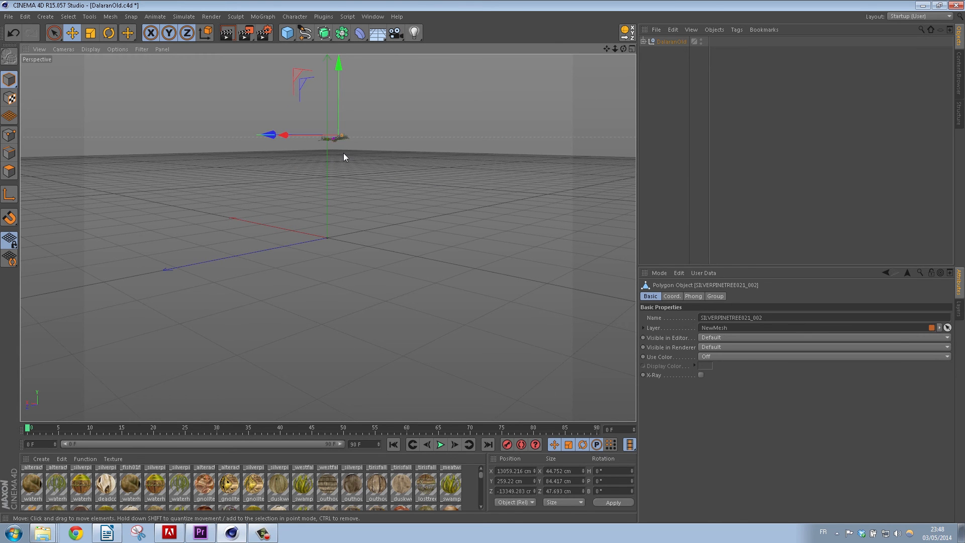
pyautogui.press('o')
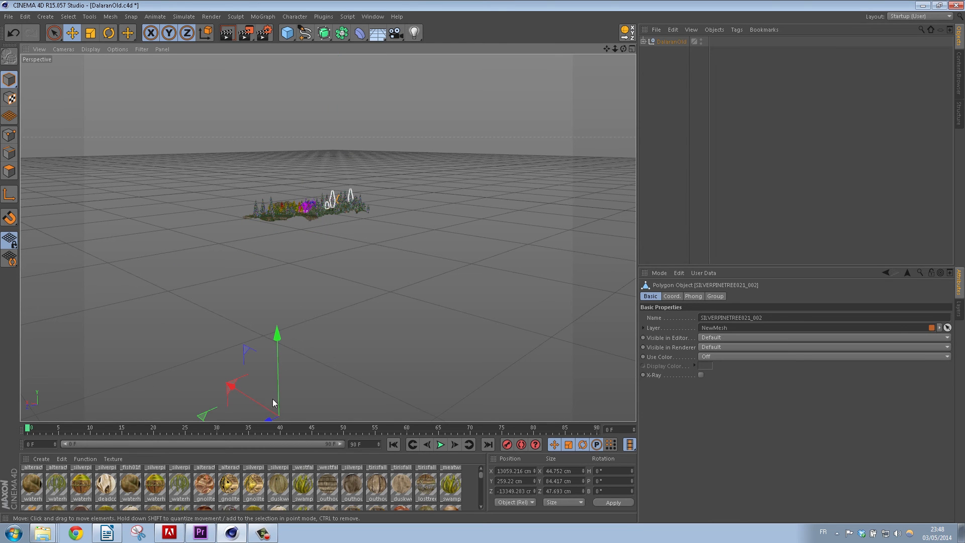
pyautogui.click(278, 215)
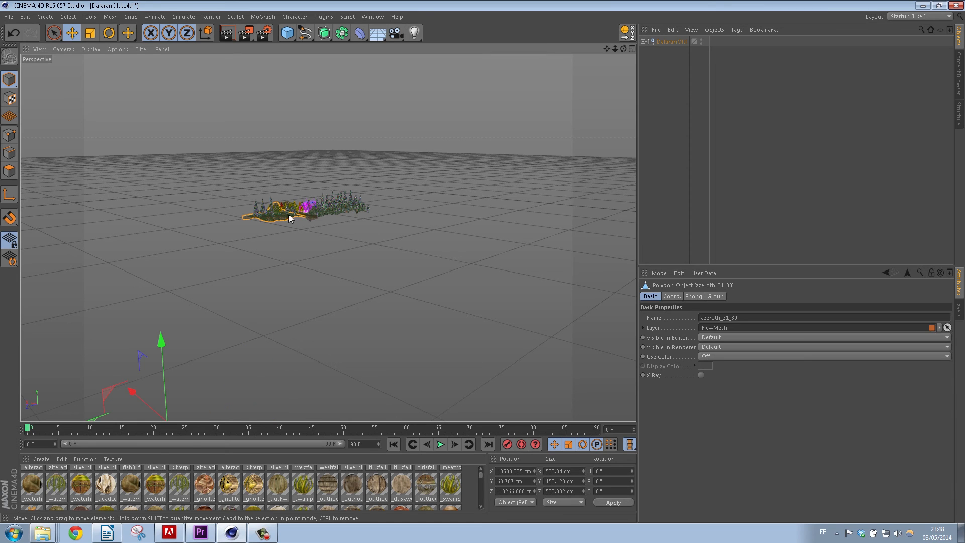
pyautogui.click(308, 209)
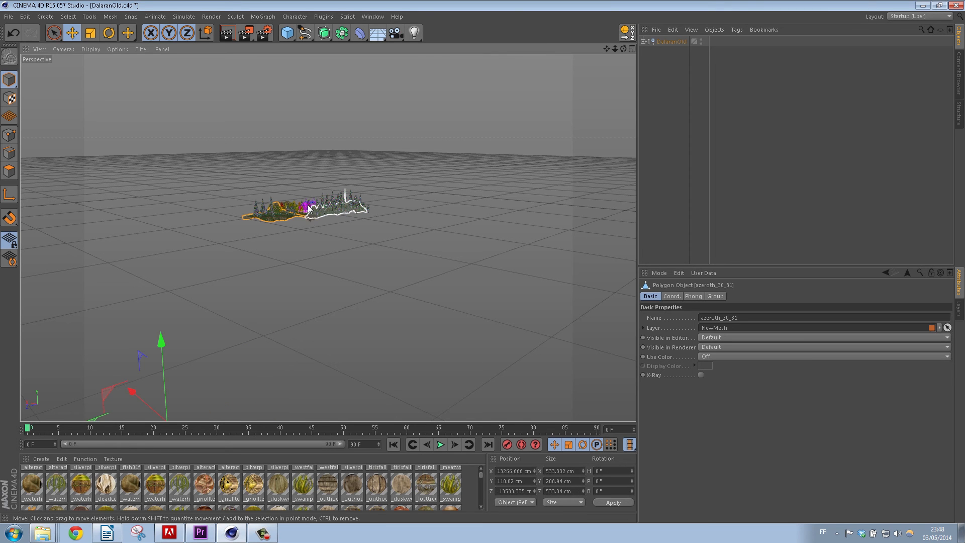
pyautogui.click(309, 209)
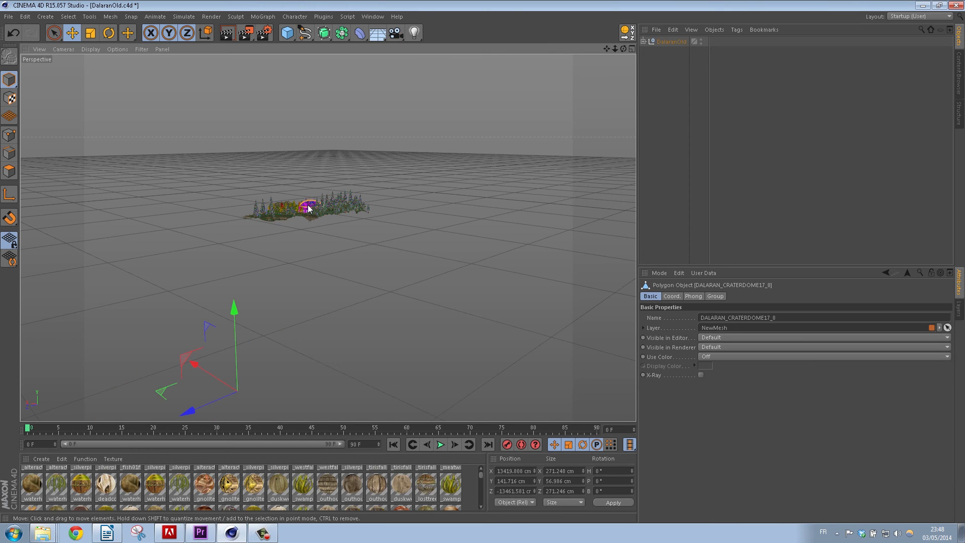
# - Center the axes of DalaranOld and all its child objects on all their points with Axis Center
pyautogui.click(664, 43)
pyautogui.rightClick(665, 41)
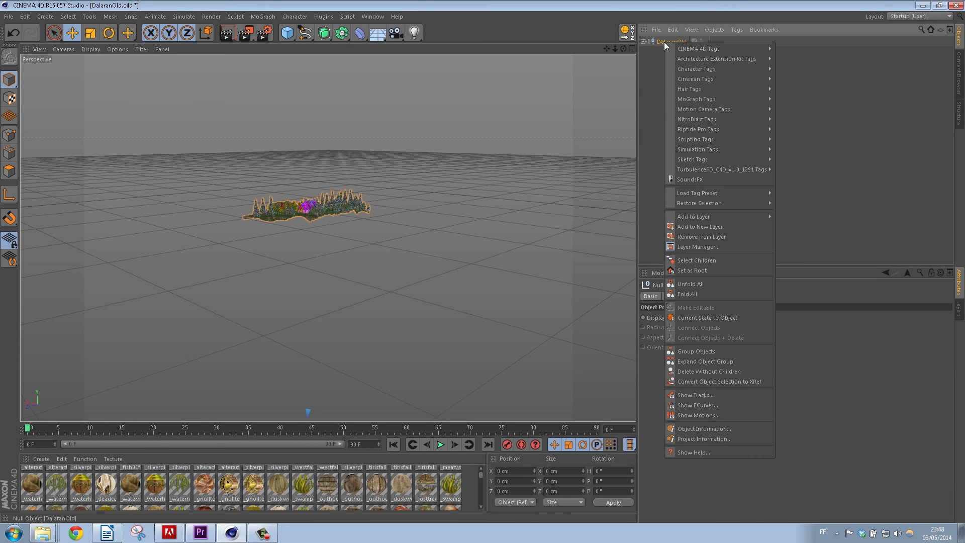
pyautogui.moveTo(680, 206)
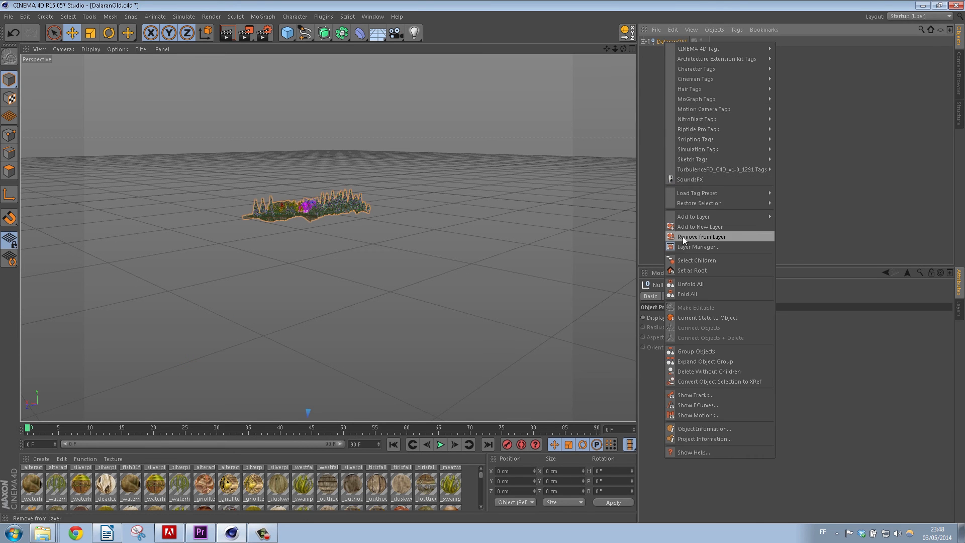
pyautogui.click(692, 260)
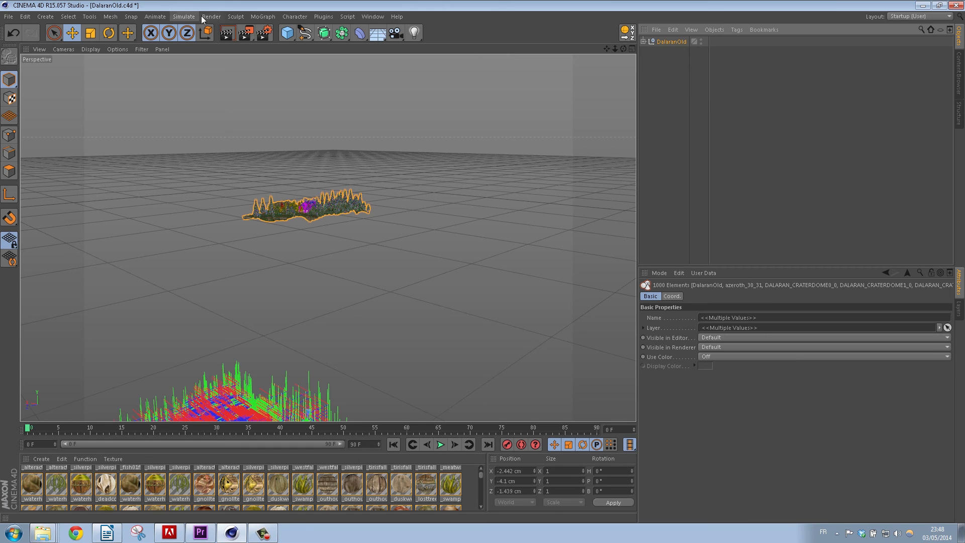
pyautogui.click(110, 17)
pyautogui.moveTo(122, 108)
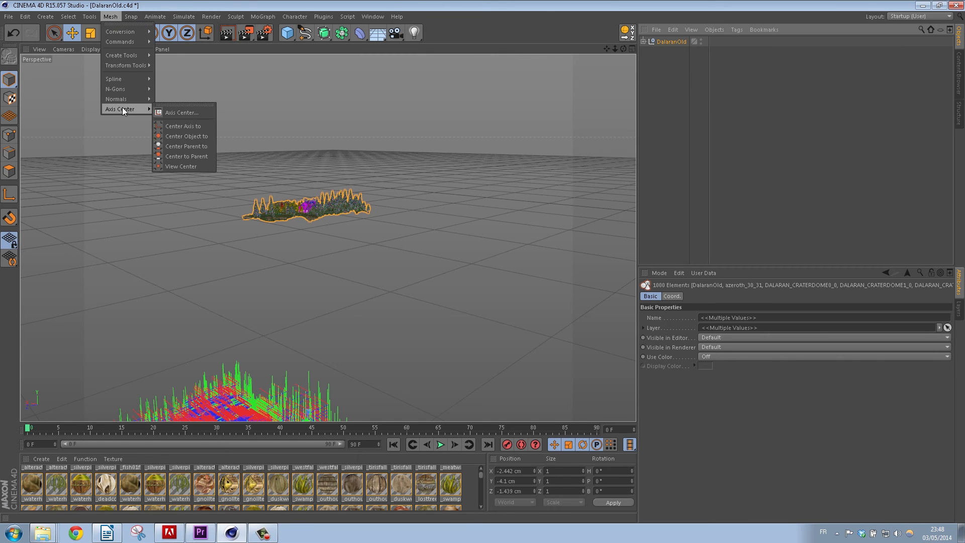
pyautogui.click(183, 113)
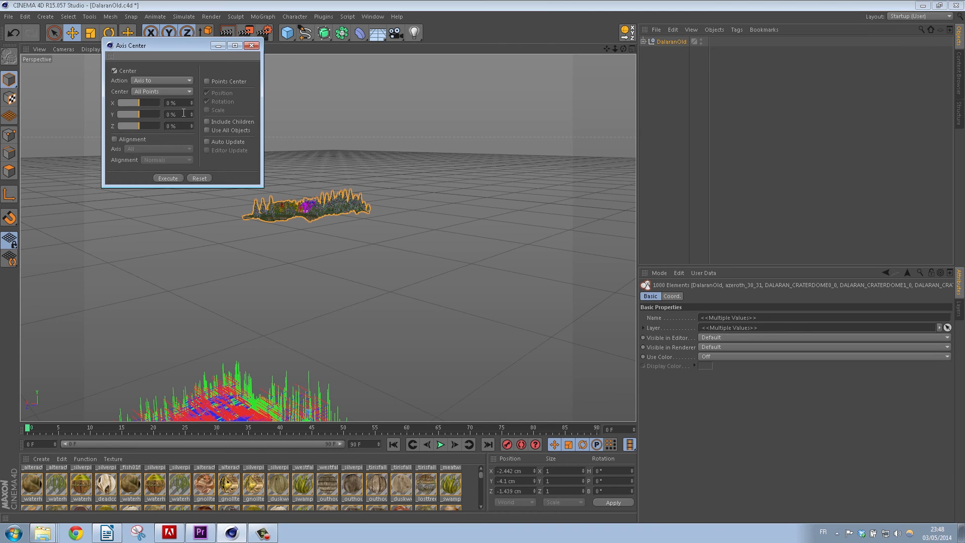
pyautogui.click(168, 179)
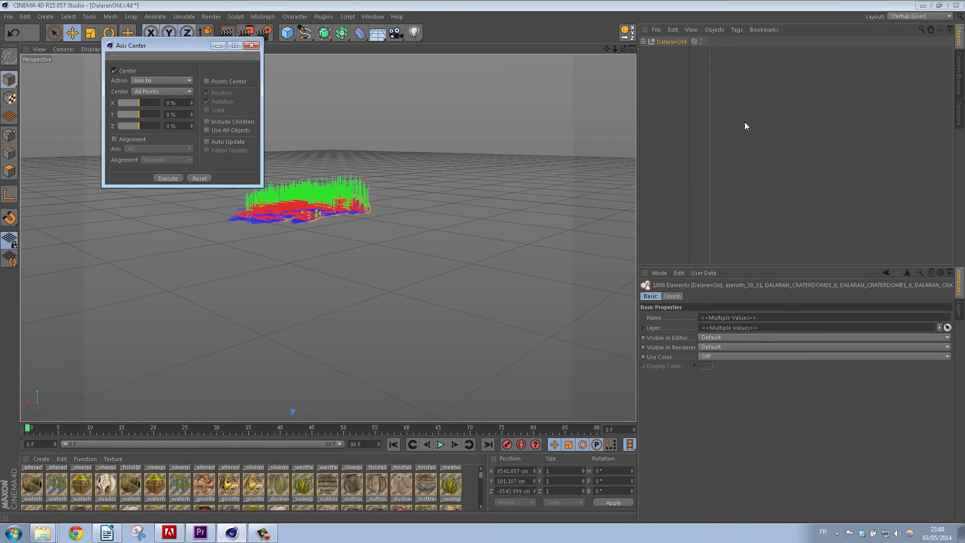
pyautogui.click(250, 46)
# - Frame the azeroth_30_31 terrain piece and view the map around the purple dome from several angles
pyautogui.click(387, 258)
pyautogui.click(315, 208)
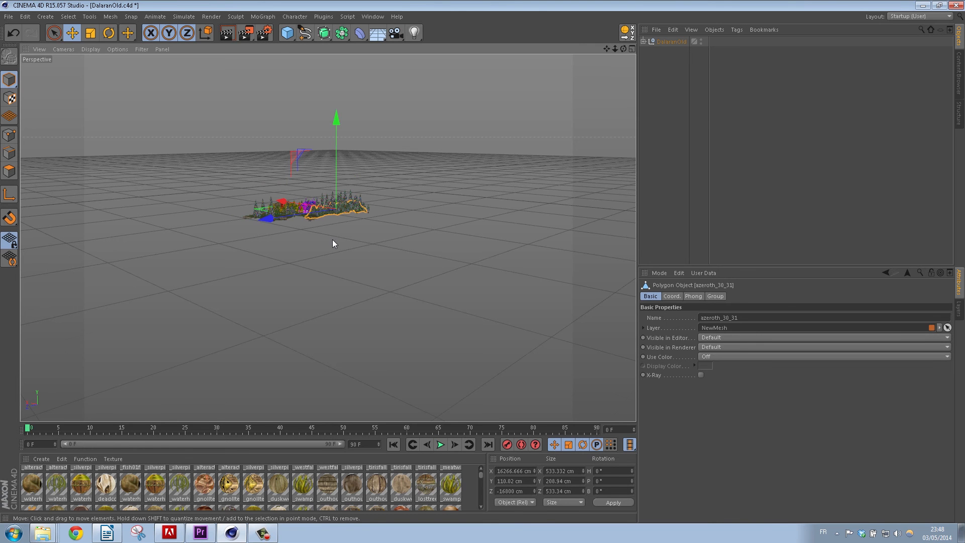
pyautogui.press('o')
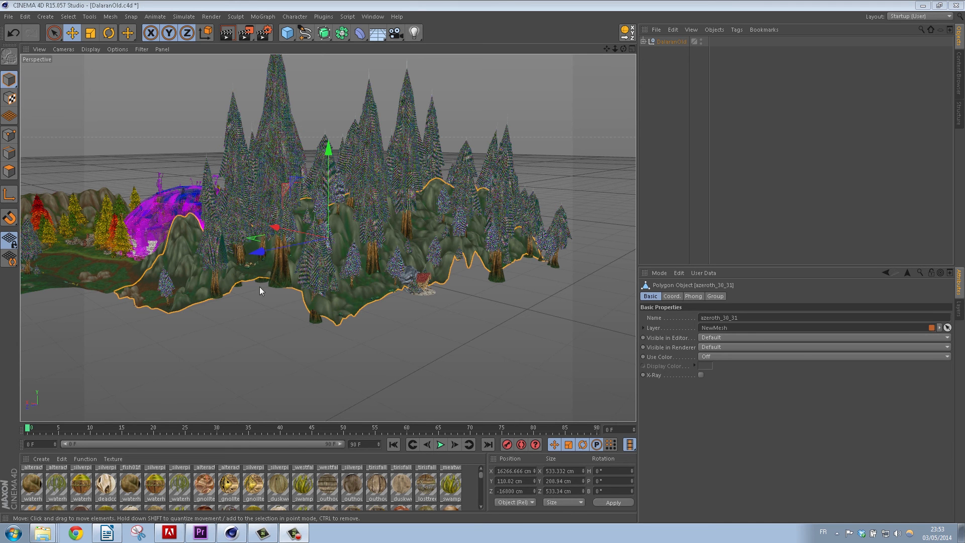
pyautogui.click(206, 317)
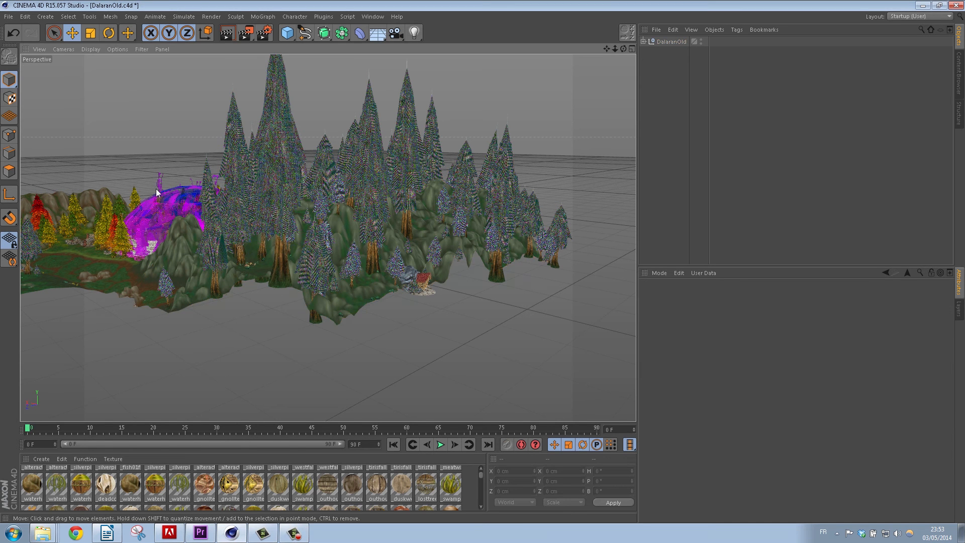
pyautogui.keyDown('alt'); pyautogui.moveTo(259, 230); pyautogui.dragTo(453, 240); pyautogui.keyUp('alt')
pyautogui.keyDown('alt'); pyautogui.moveTo(376, 246); pyautogui.dragTo(219, 272); pyautogui.keyUp('alt')
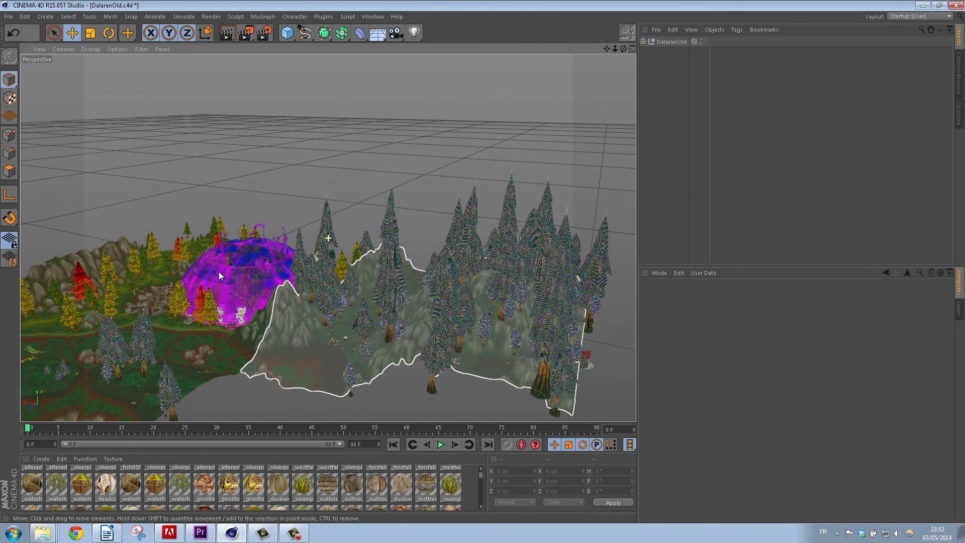
# - Delete the purple dome by removing all objects from DALARAN_CRATERDOME0_0 to DALARAN_CRATERDOME20_0 under DalaranOld
pyautogui.click(644, 40)
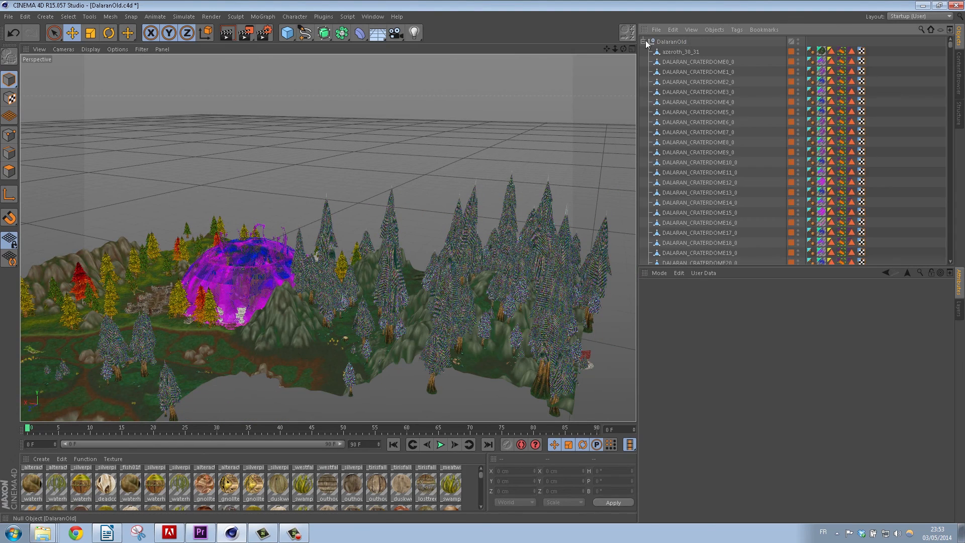
pyautogui.click(691, 61)
pyautogui.click(186, 264)
pyautogui.scroll(5, 101, 245)
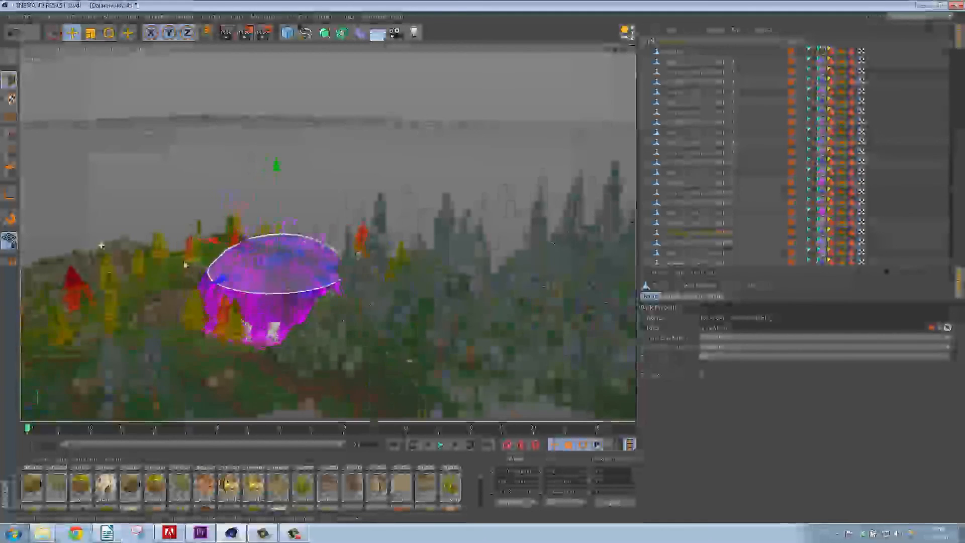
pyautogui.keyDown('alt'); pyautogui.moveTo(188, 252); pyautogui.dragTo(491, 237, button='right'); pyautogui.keyUp('alt')
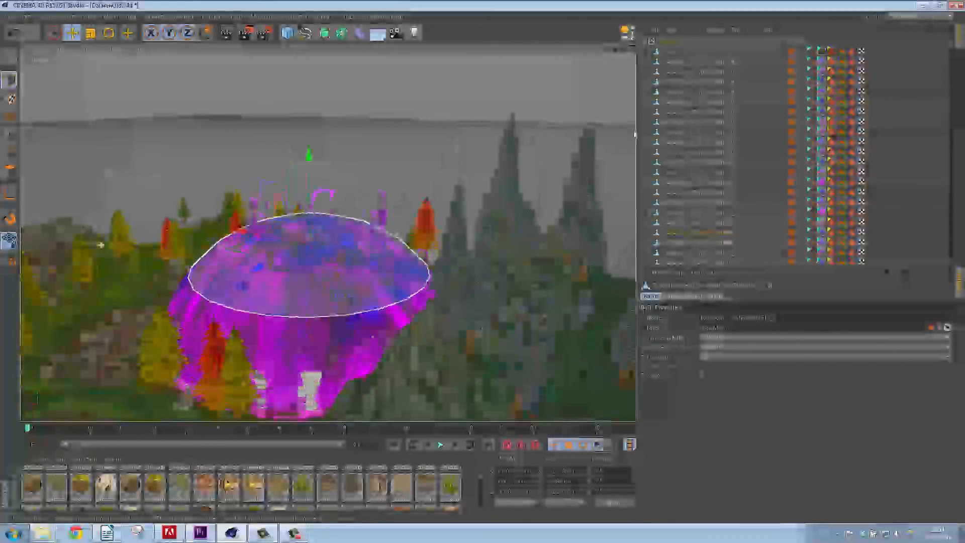
pyautogui.click(691, 74)
pyautogui.click(704, 213)
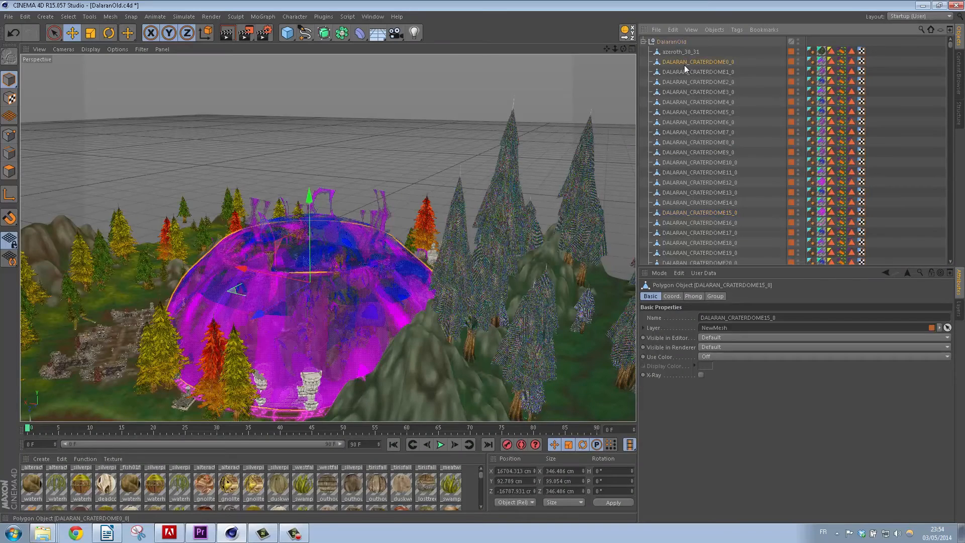
pyautogui.click(684, 64)
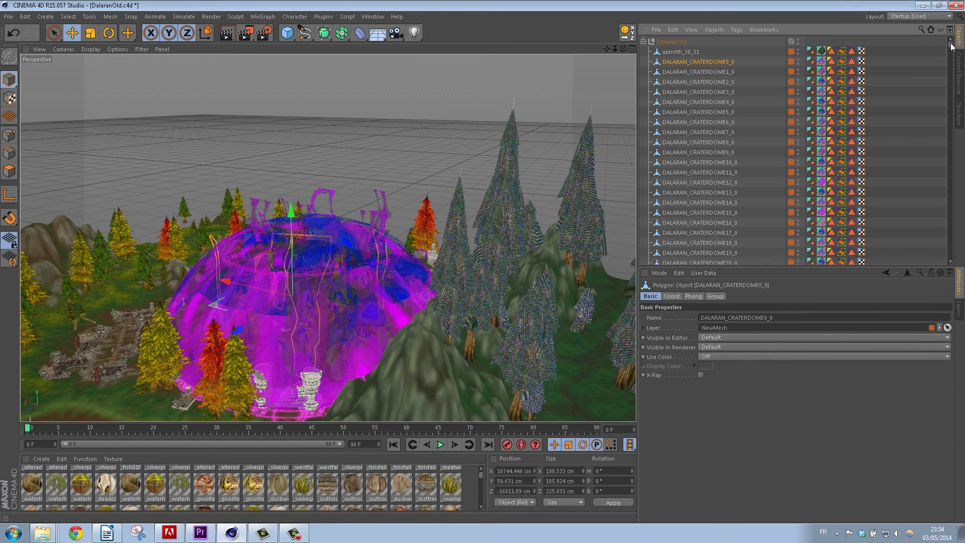
pyautogui.scroll(-3, 945, 251)
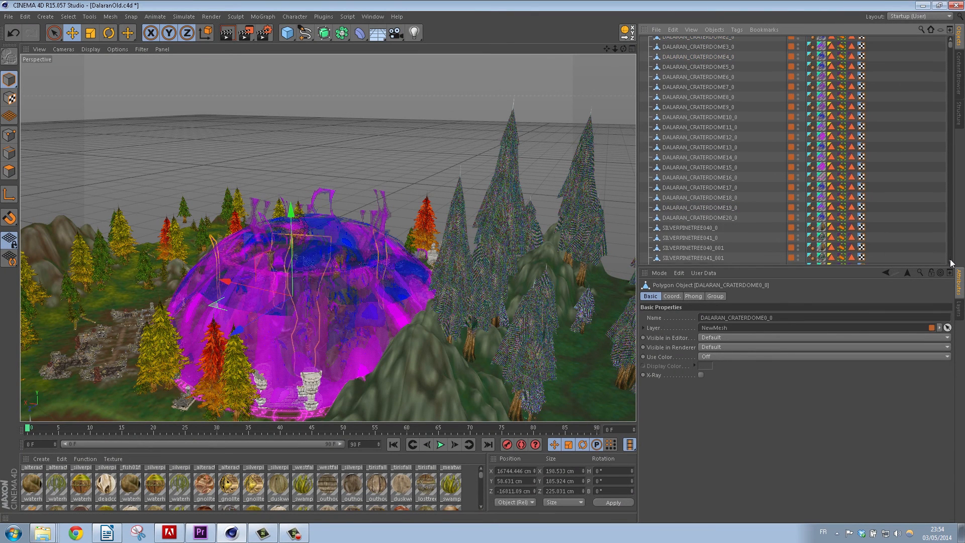
pyautogui.keyDown('shift'); pyautogui.click(681, 216); pyautogui.keyUp('shift')
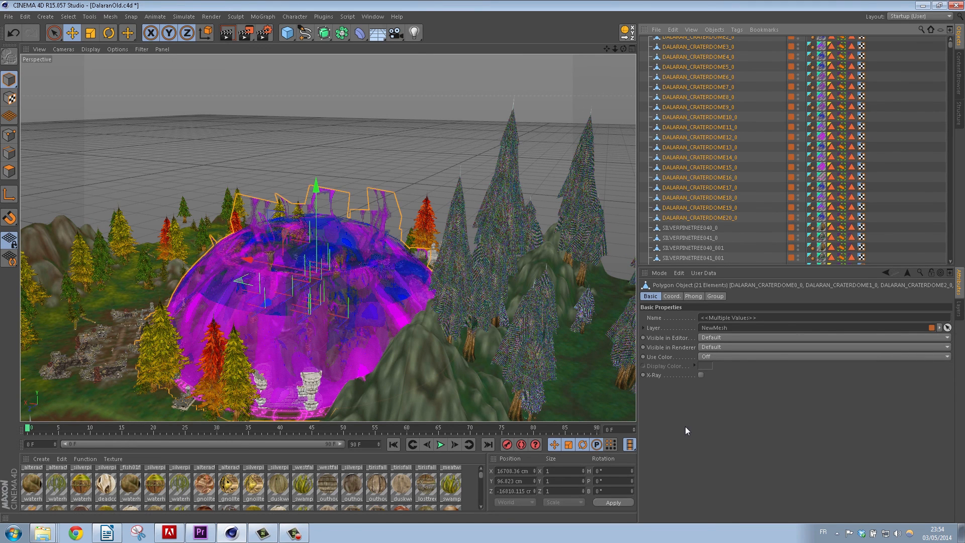
pyautogui.press('Delete')
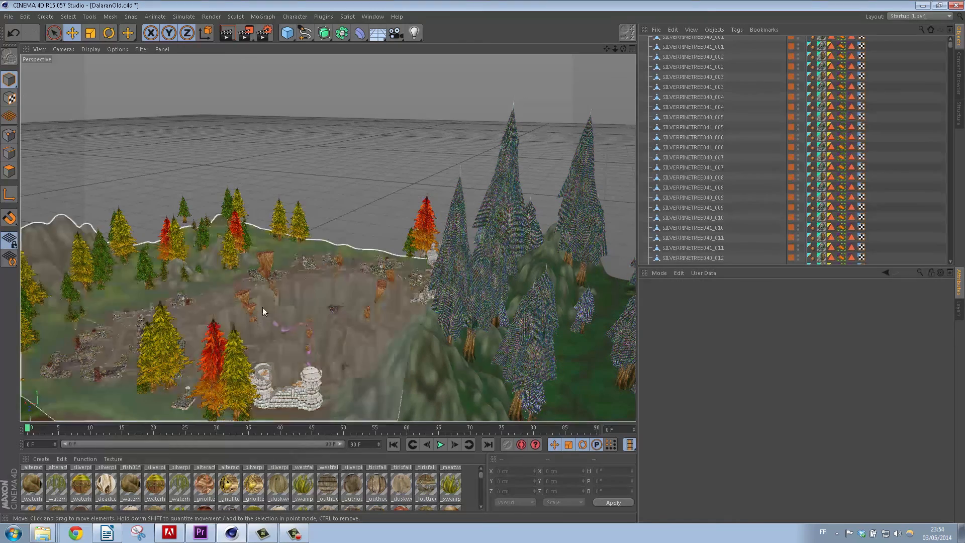
# - Move in on the trees in front of the crater and select the canopy of a silver pine for inspection
pyautogui.keyDown('alt'); pyautogui.moveTo(293, 260); pyautogui.dragTo(307, 219); pyautogui.keyUp('alt')
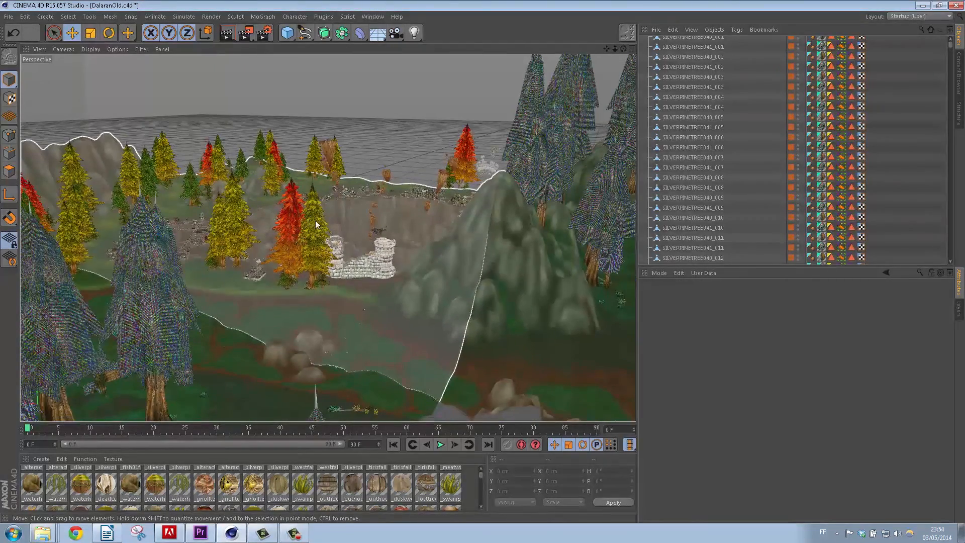
pyautogui.keyDown('alt'); pyautogui.moveTo(182, 211); pyautogui.dragTo(219, 291); pyautogui.keyUp('alt')
pyautogui.click(219, 291)
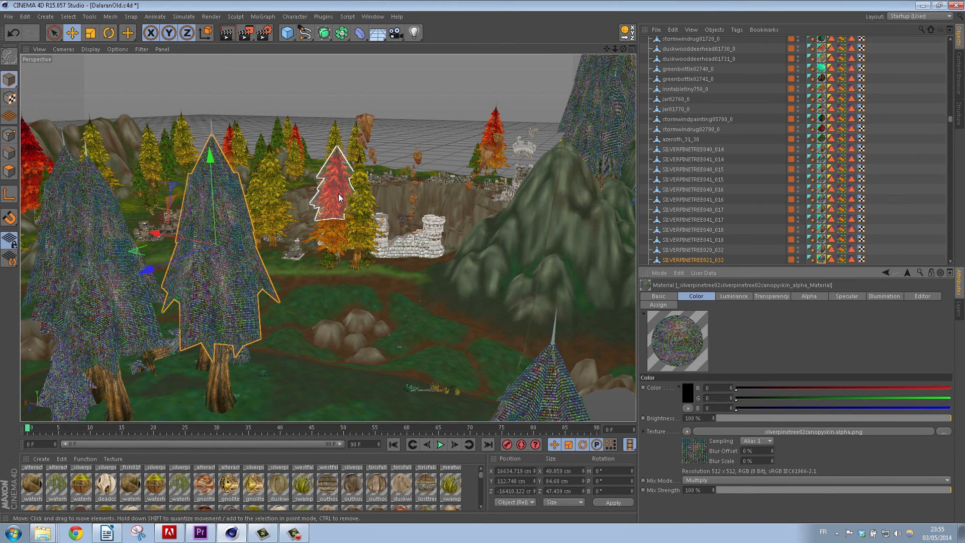
# - Locate the yellow tree canopy ALTERACTREE031_009 in the object list and open its canopy material for inspection
pyautogui.click(271, 200)
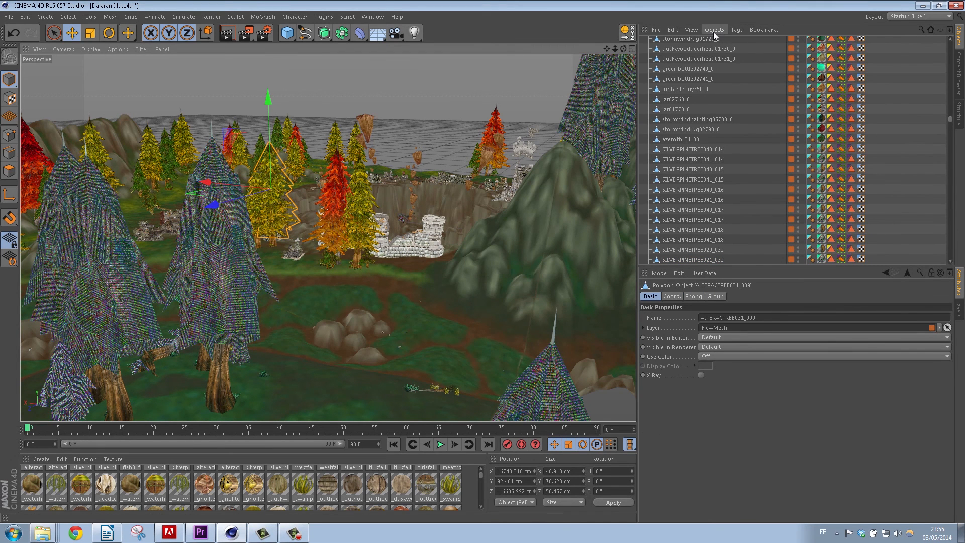
pyautogui.click(696, 31)
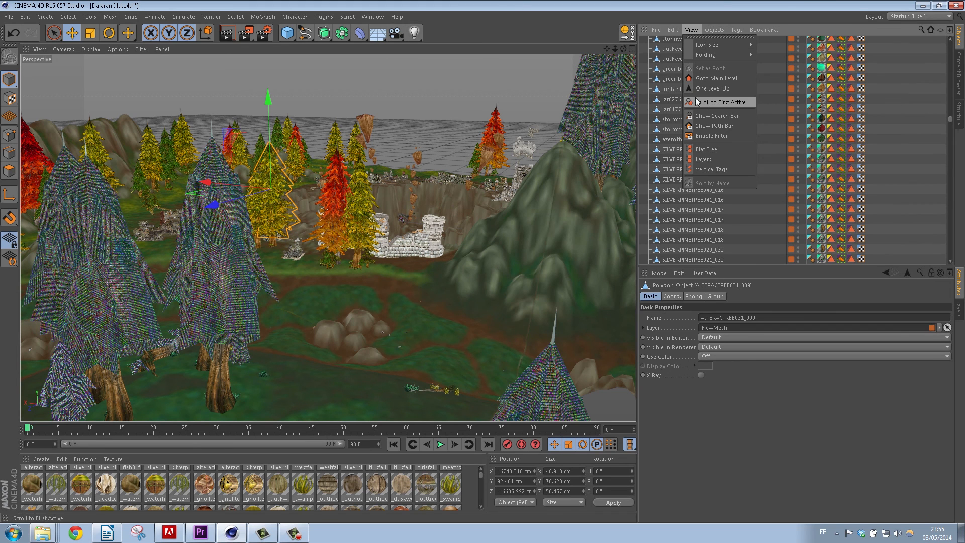
pyautogui.click(710, 101)
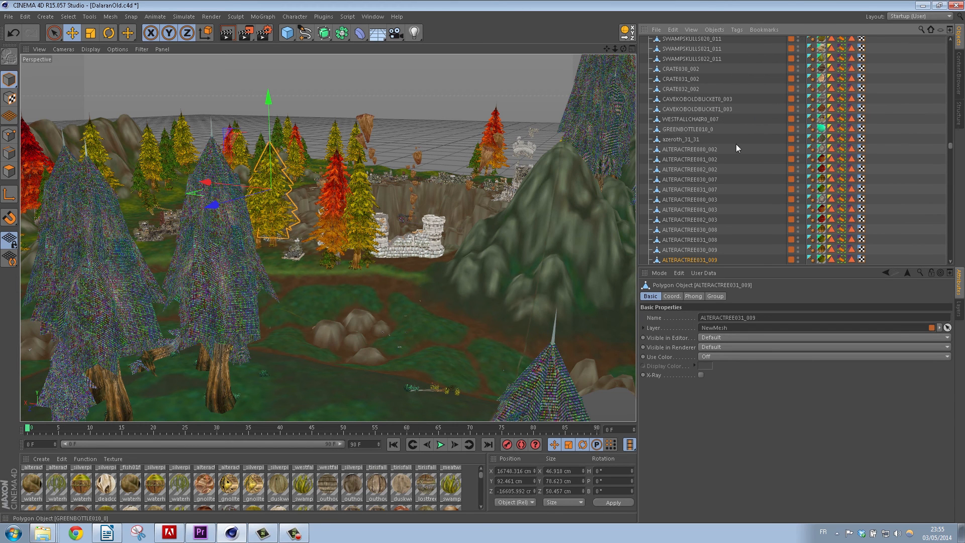
pyautogui.click(821, 258)
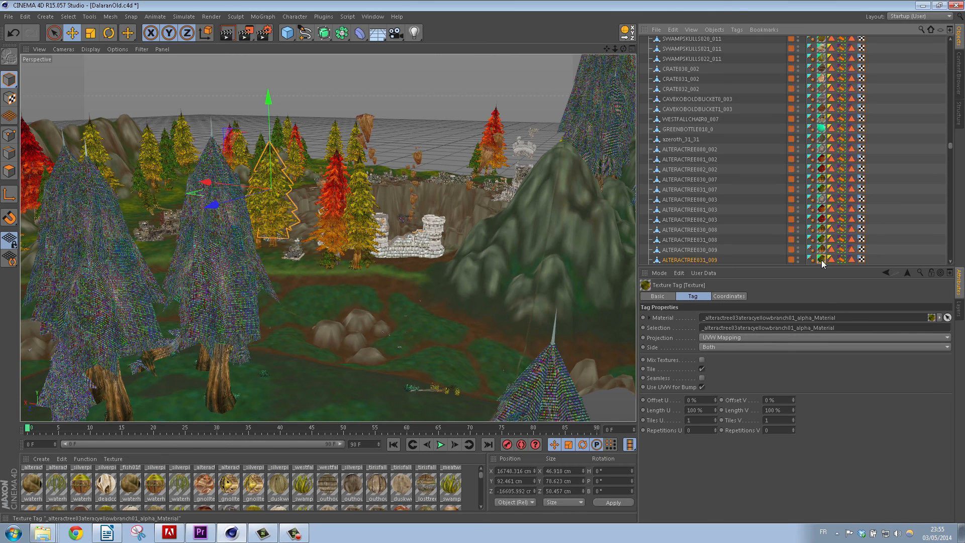
pyautogui.doubleClick(821, 259)
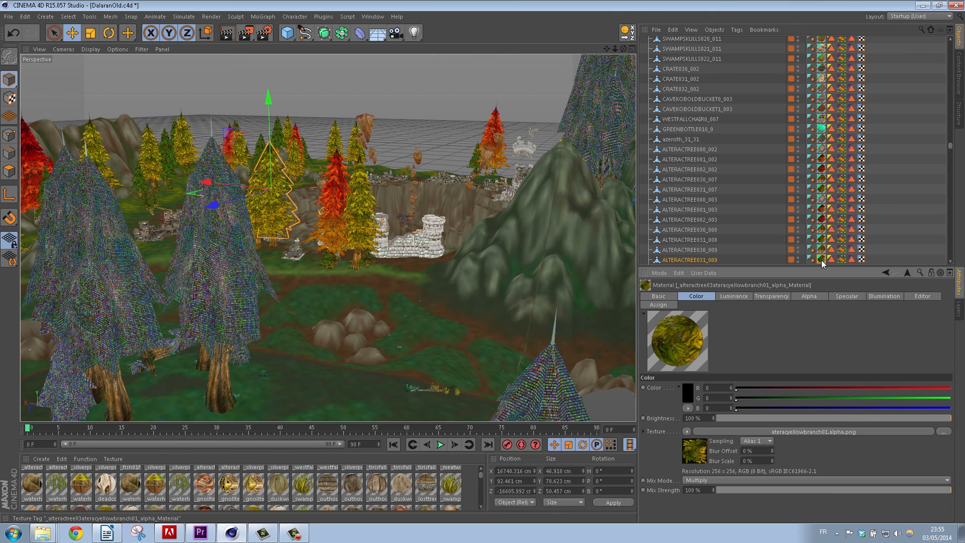
# - Copy the file name ateracyellowbranch01.alpha.png from the material's color texture and leave the texture selection without loading a file
pyautogui.click(945, 433)
pyautogui.moveTo(170, 402); pyautogui.dragTo(100, 404)
pyautogui.hotkey('ctrl', 'c')
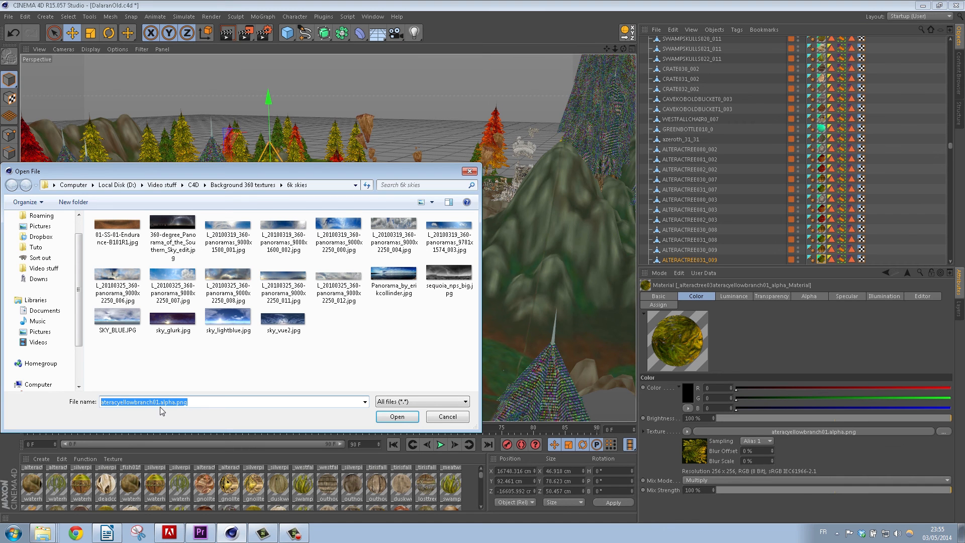
pyautogui.click(447, 416)
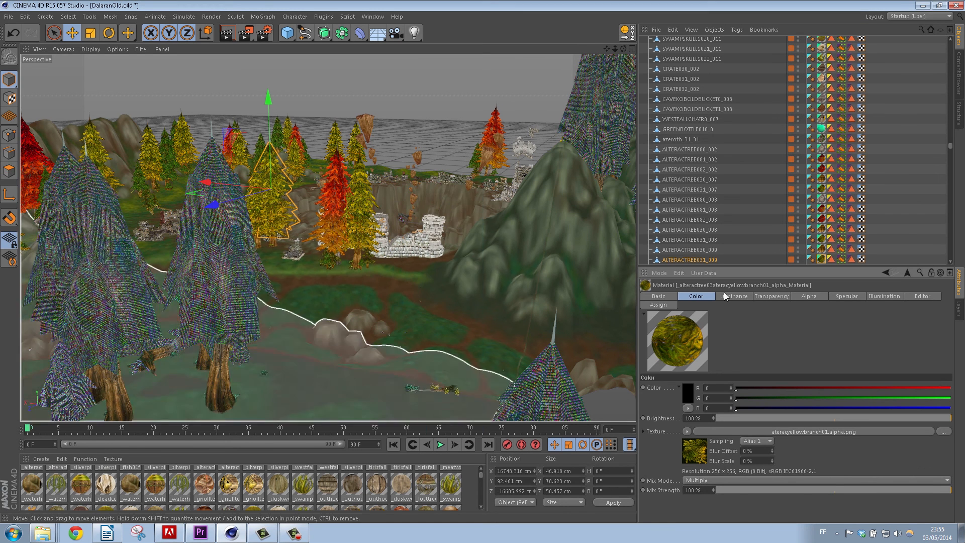
# - Select the silver pine canopy SILVERPINETREE021_032, locate it in the object list and open its canopy material
pyautogui.click(228, 249)
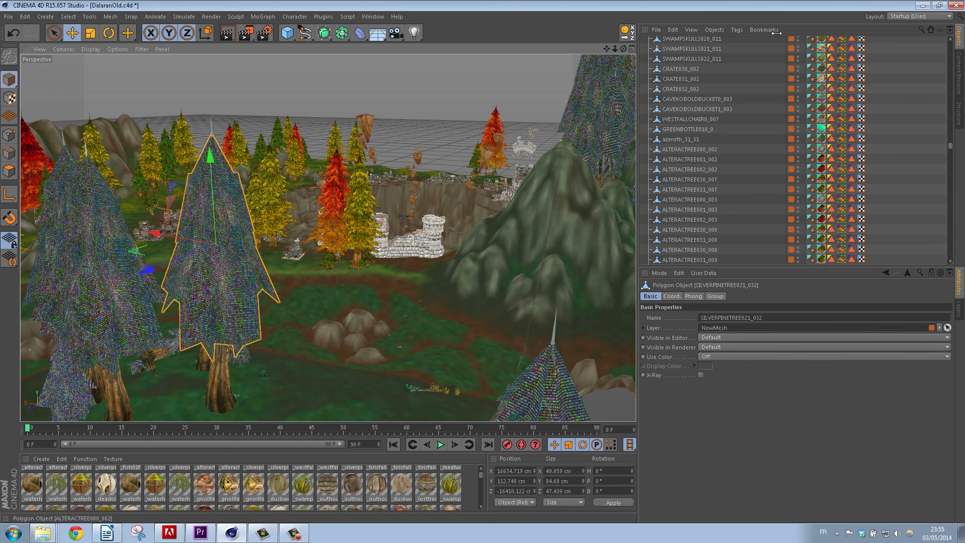
pyautogui.click(692, 30)
pyautogui.click(713, 103)
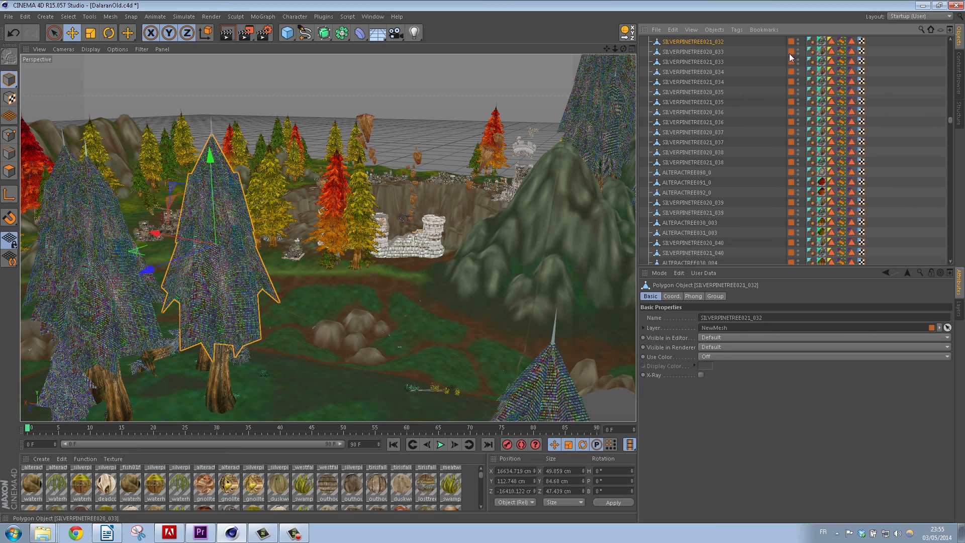
pyautogui.click(821, 41)
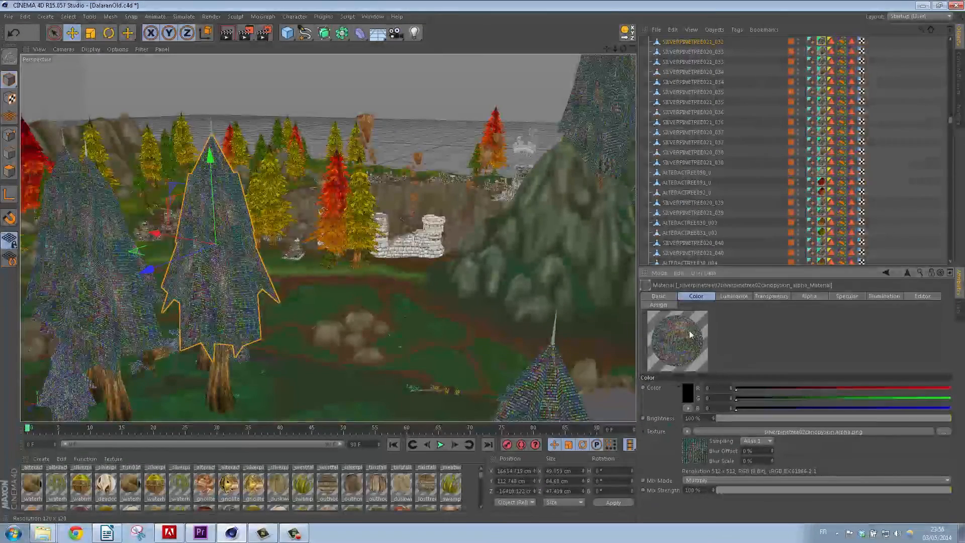
# - Load ateracyellowbranch01.alpha.png from WoW Map > DalaranOld > tex as the color texture of the silver pine canopy material
pyautogui.click(943, 432)
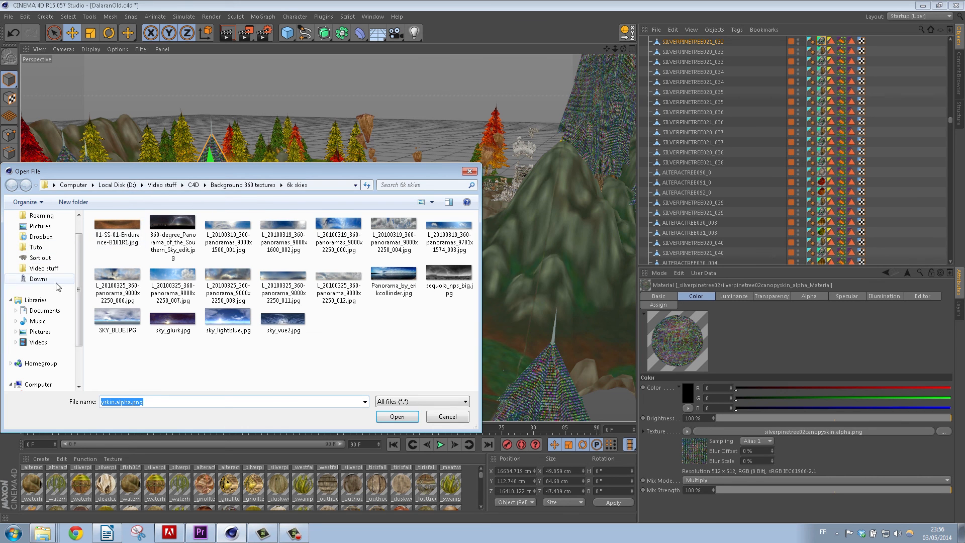
pyautogui.click(45, 269)
pyautogui.doubleClick(131, 326)
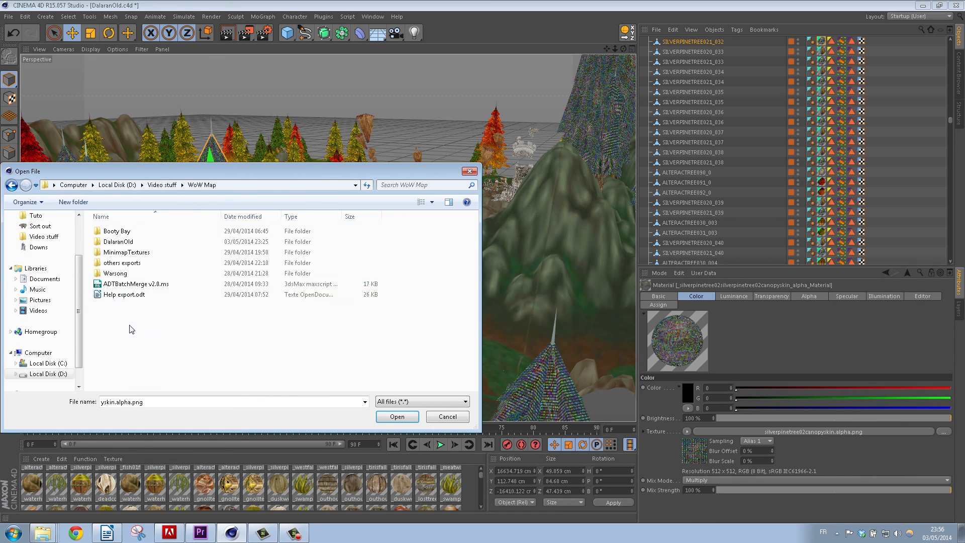
pyautogui.doubleClick(121, 243)
pyautogui.doubleClick(121, 243)
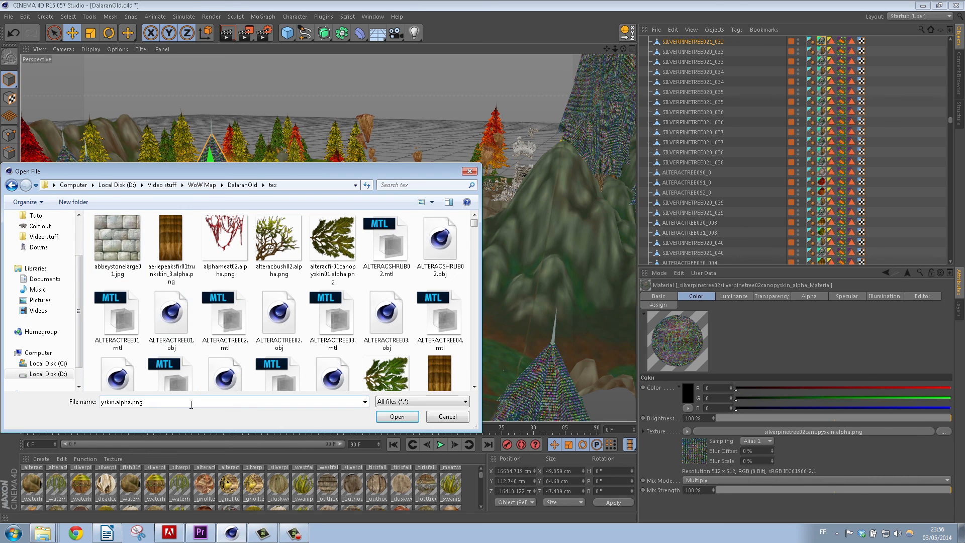
pyautogui.click(123, 403)
pyautogui.hotkey('ctrl', 'v')
pyautogui.click(397, 417)
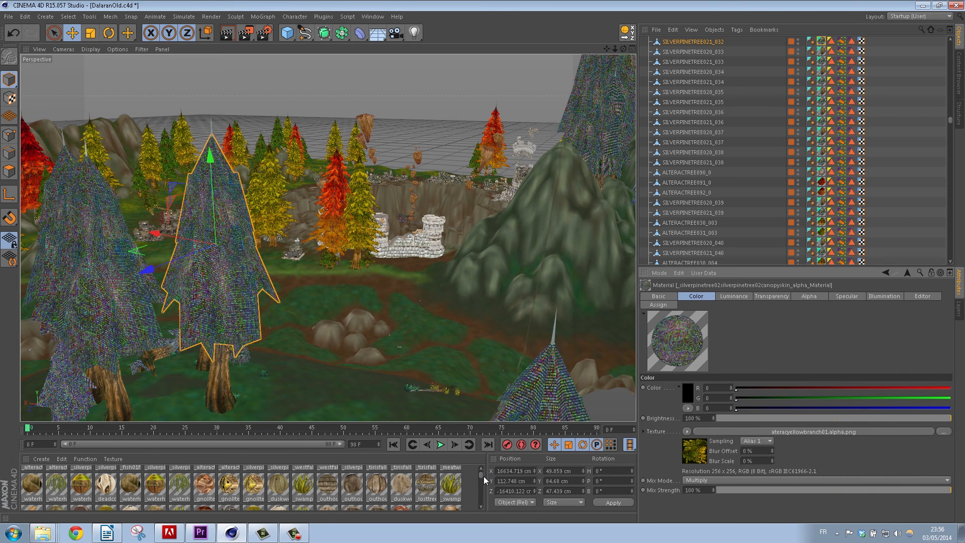
# - Select all materials in the scene, disable their Luminance channel and change the mix mode of their color textures
pyautogui.moveTo(482, 475); pyautogui.dragTo(482, 464)
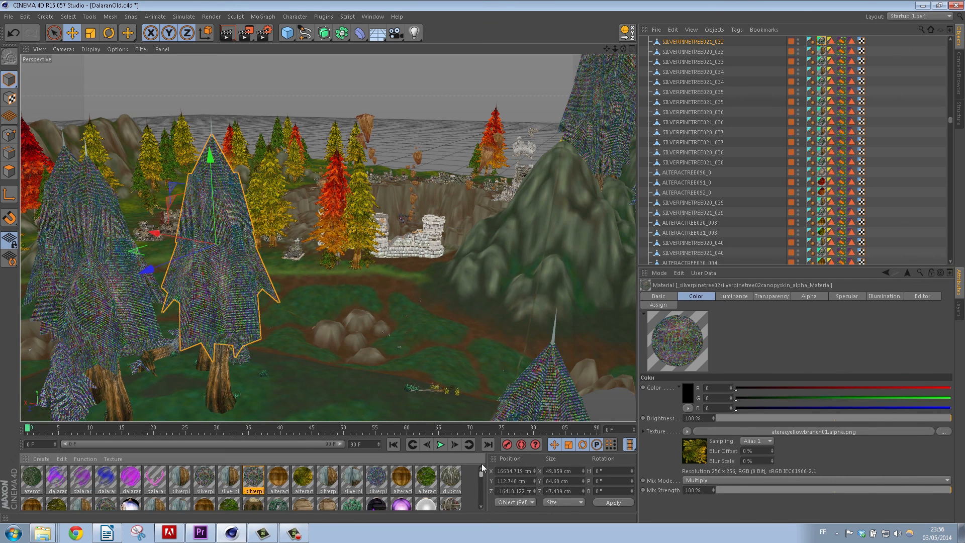
pyautogui.click(36, 478)
pyautogui.moveTo(480, 473); pyautogui.dragTo(478, 498)
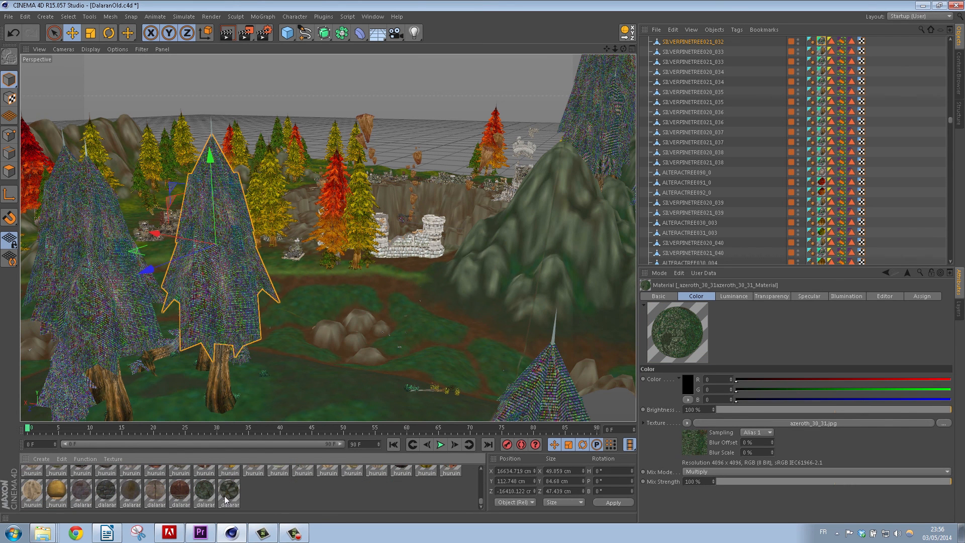
pyautogui.hotkey('ctrl', 'a')
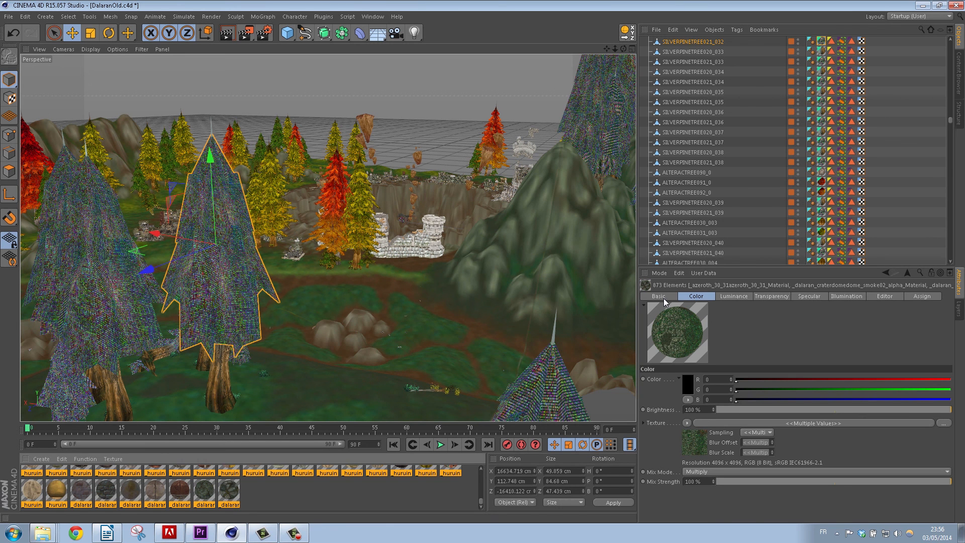
pyautogui.click(663, 300)
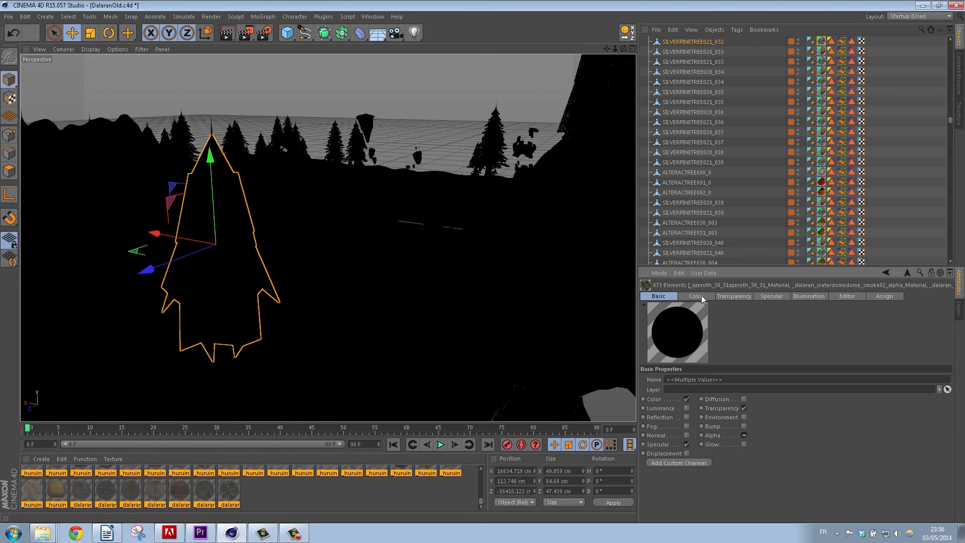
pyautogui.click(697, 296)
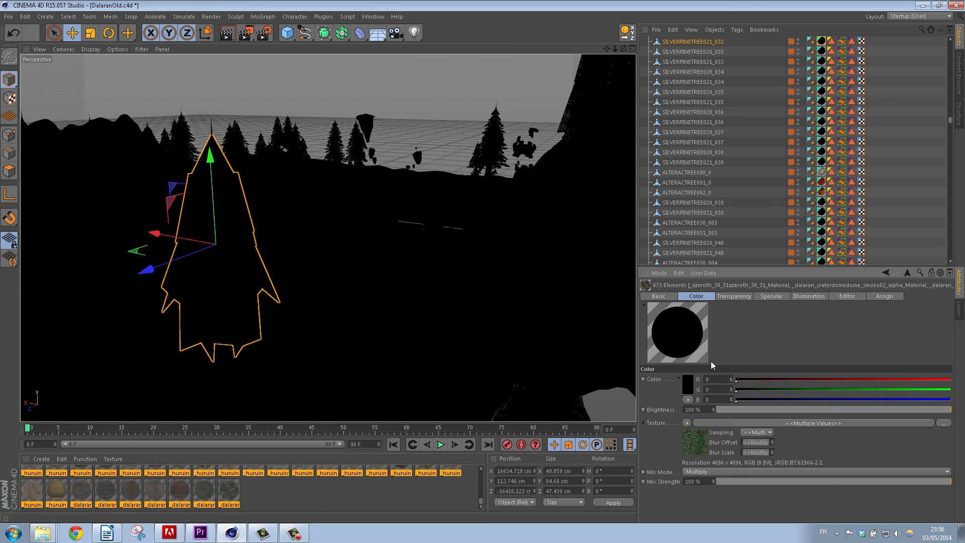
pyautogui.click(724, 470)
pyautogui.click(695, 484)
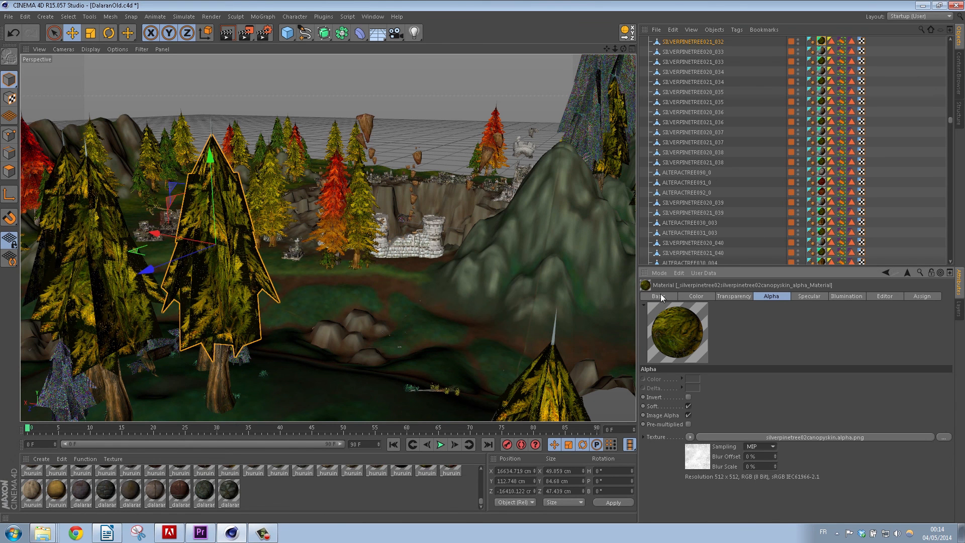
# - Check that the Alpha channel is enabled on the silver pine canopy material and inspect its alpha texture settings
pyautogui.click(657, 297)
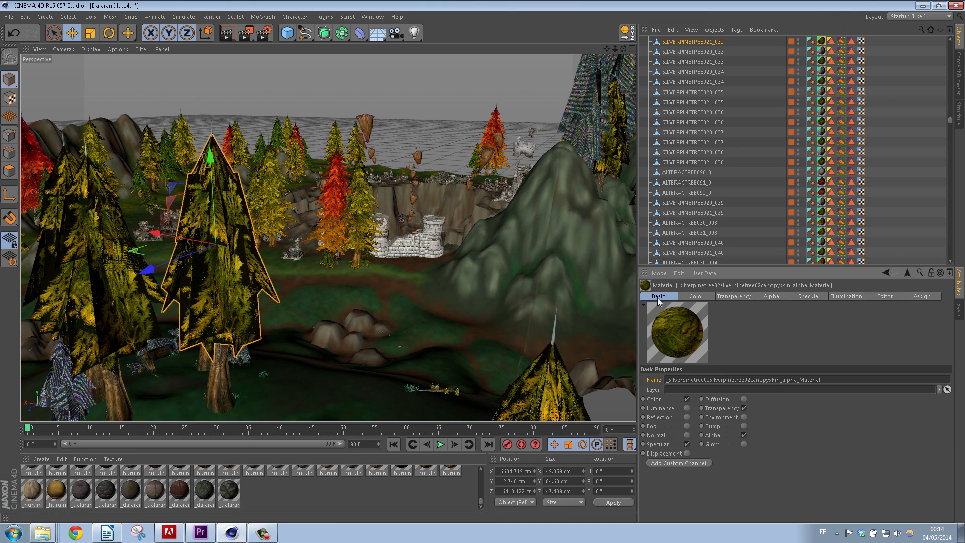
pyautogui.click(743, 434)
pyautogui.click(743, 433)
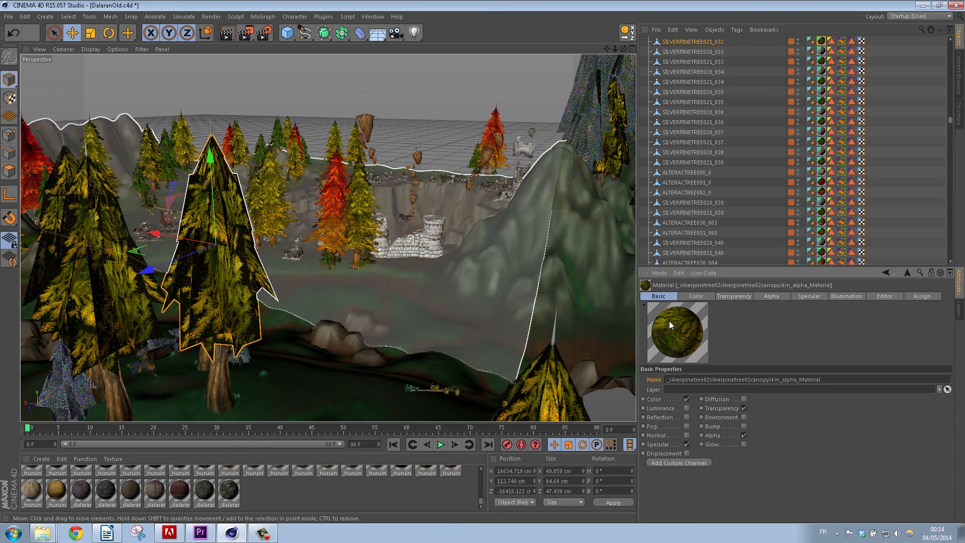
pyautogui.click(769, 297)
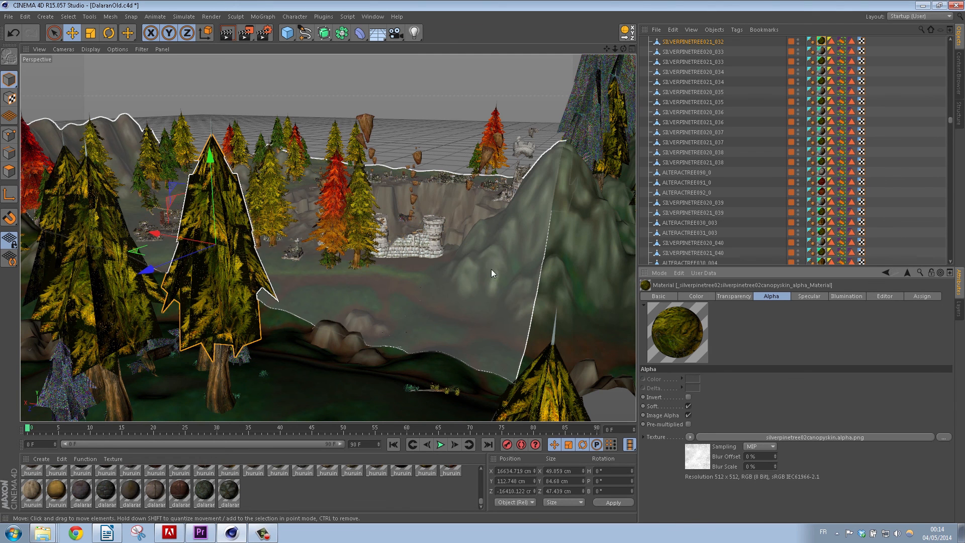
# - Copy the file name ateracyellowbranch01.alpha.png from the alpha texture of yellow tree ALTERACTREE031_008, leaving the texture selection without loading a file
pyautogui.click(368, 212)
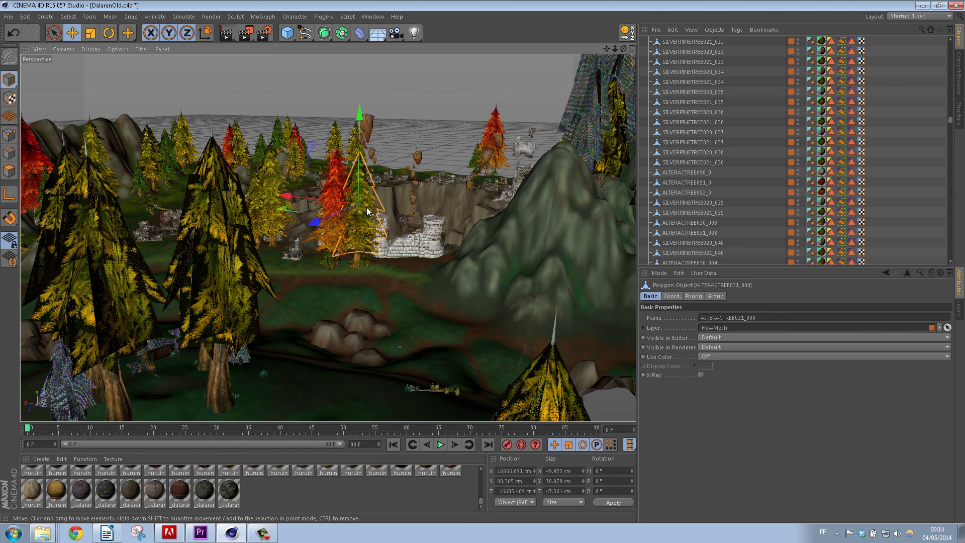
pyautogui.click(690, 29)
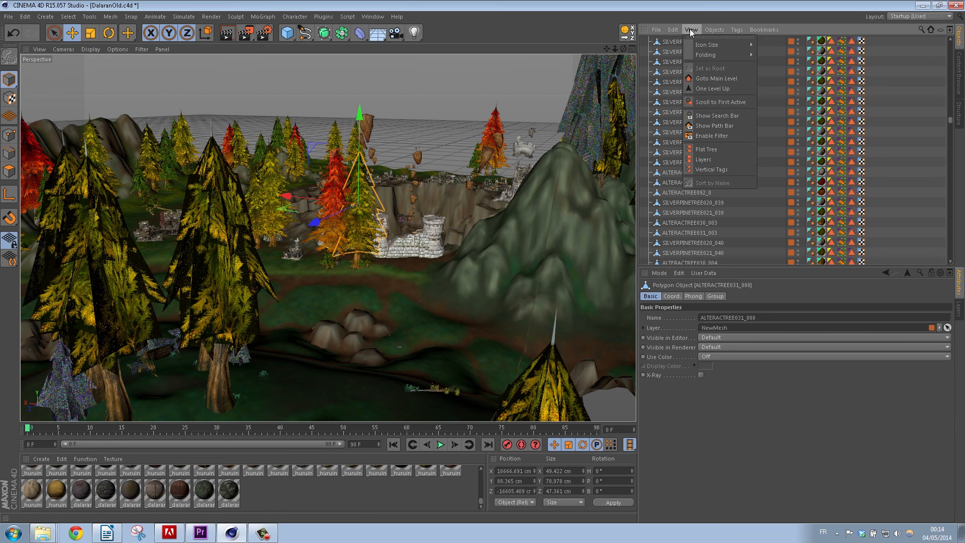
pyautogui.click(712, 102)
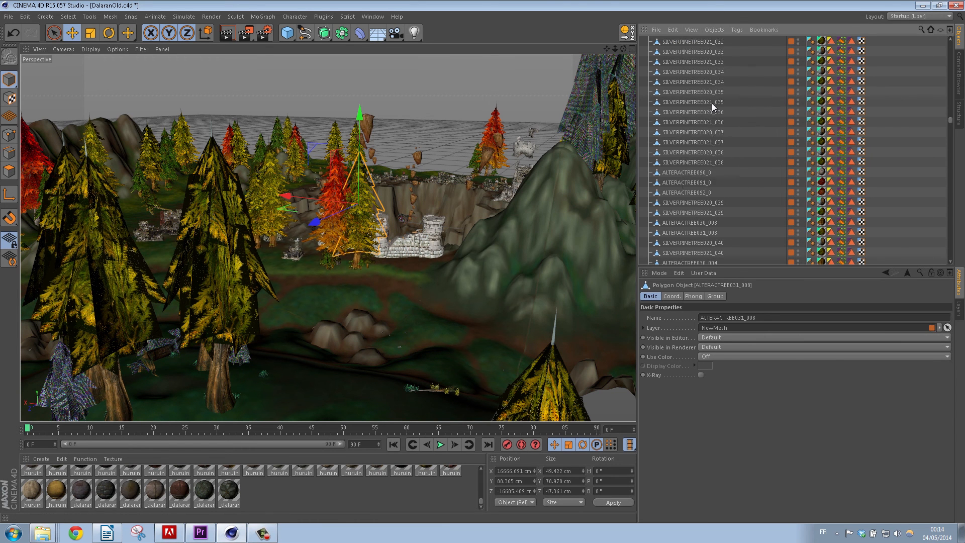
pyautogui.click(822, 259)
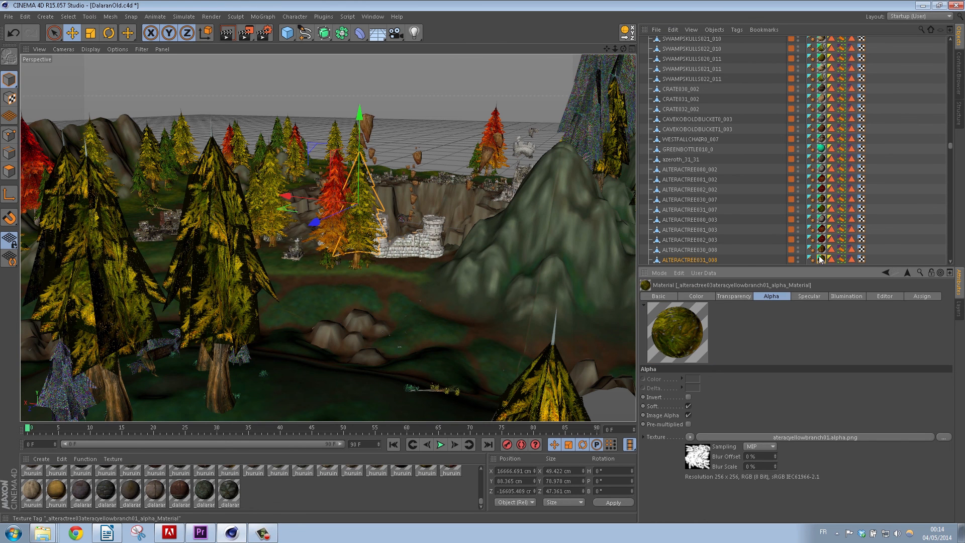
pyautogui.click(945, 436)
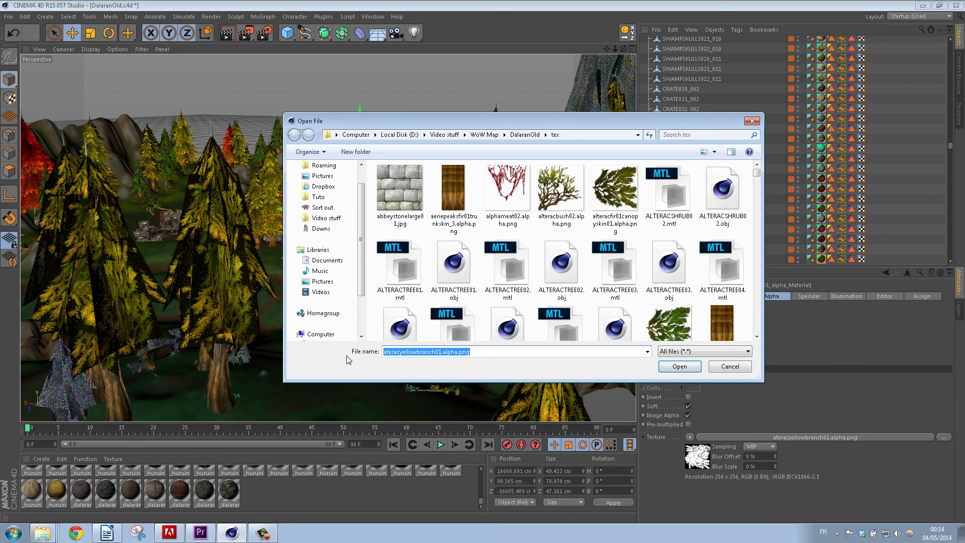
pyautogui.click(718, 368)
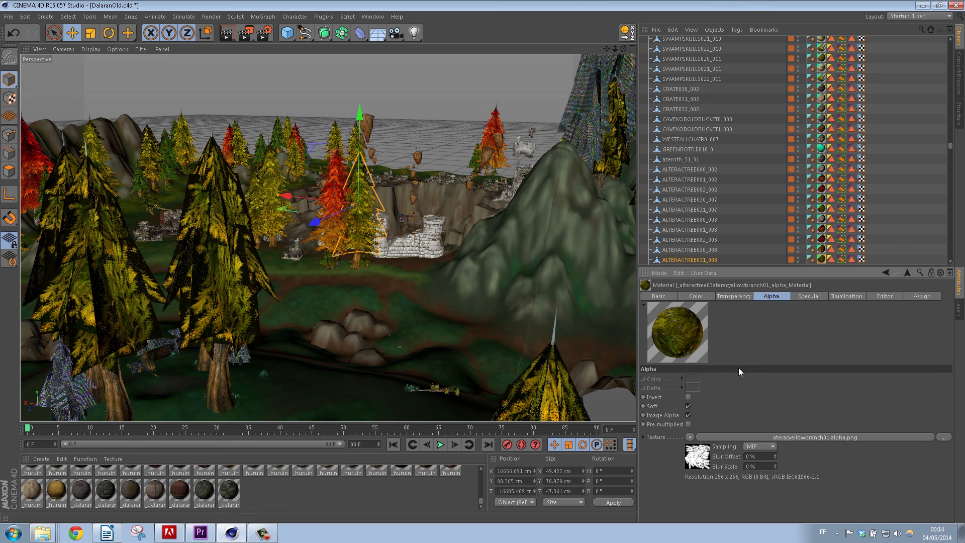
# - Load ateracyellowbranch01.alpha.png as the alpha texture of the canopy material on SILVERPINETREE021_032
pyautogui.click(222, 264)
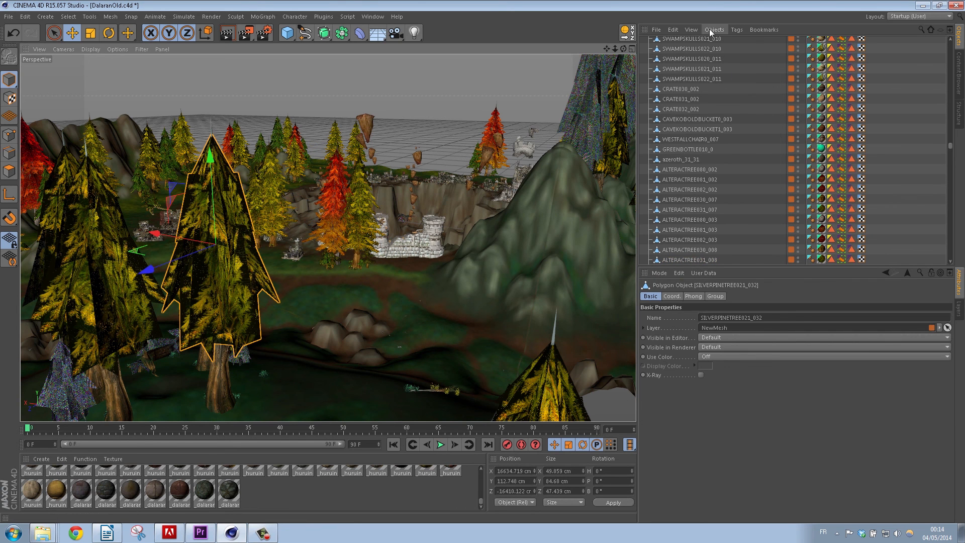
pyautogui.click(692, 29)
pyautogui.click(705, 104)
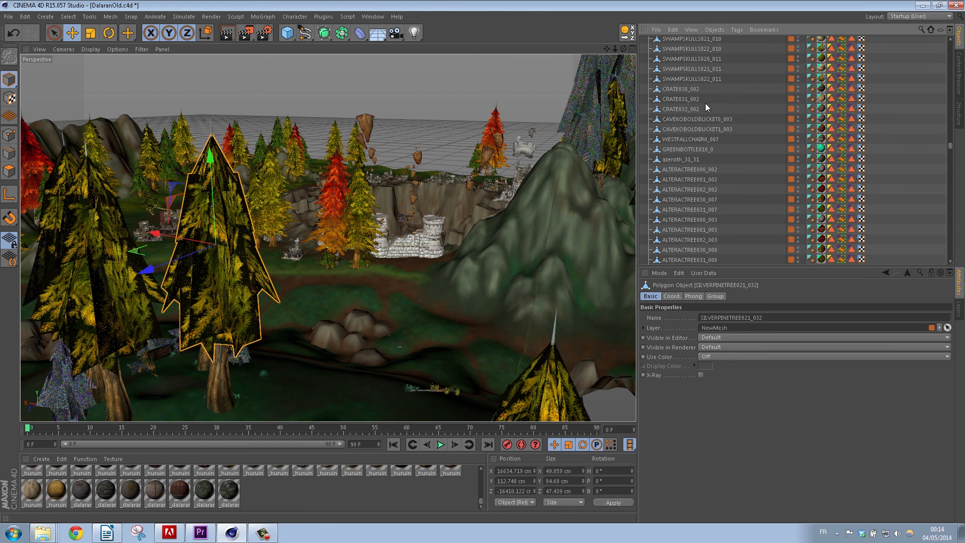
pyautogui.doubleClick(820, 42)
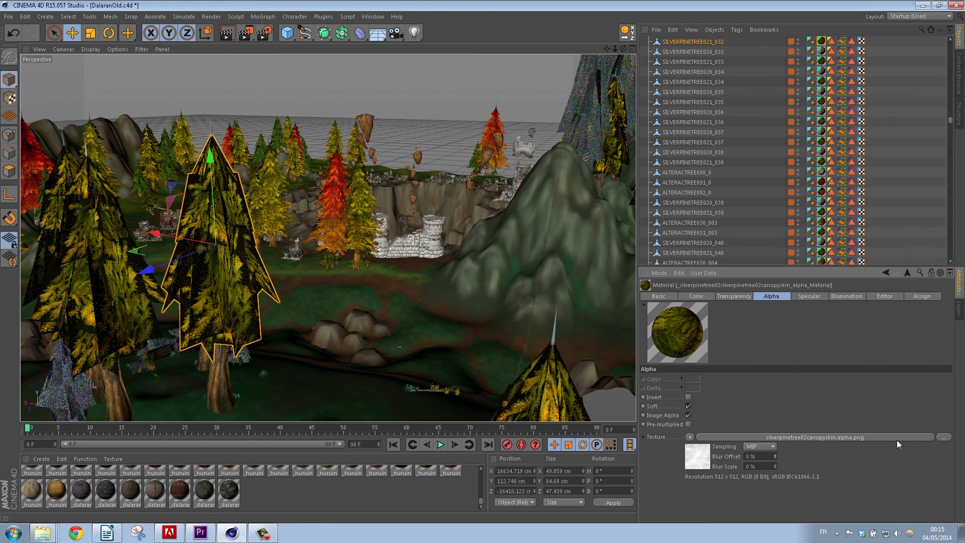
pyautogui.click(943, 437)
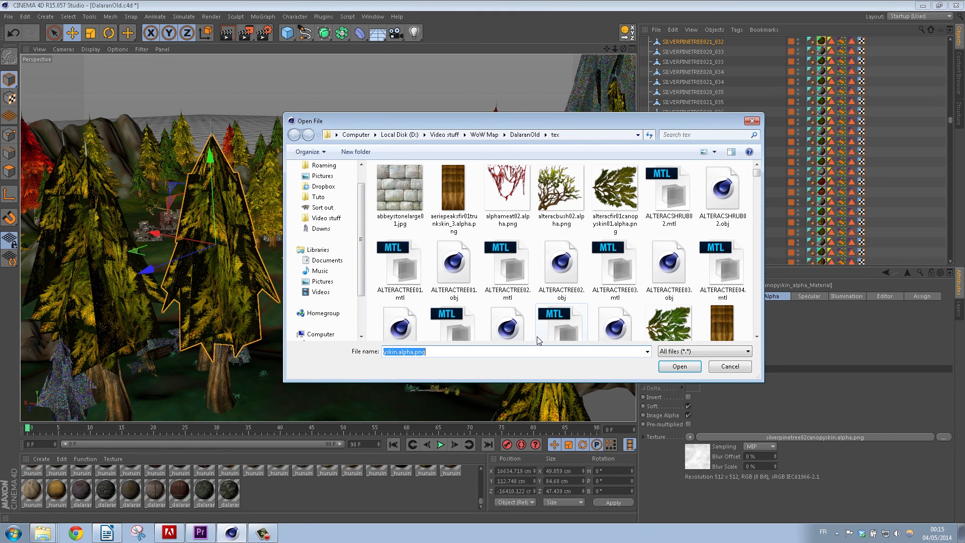
pyautogui.write('ateracyellowbranch01.alpha.png')
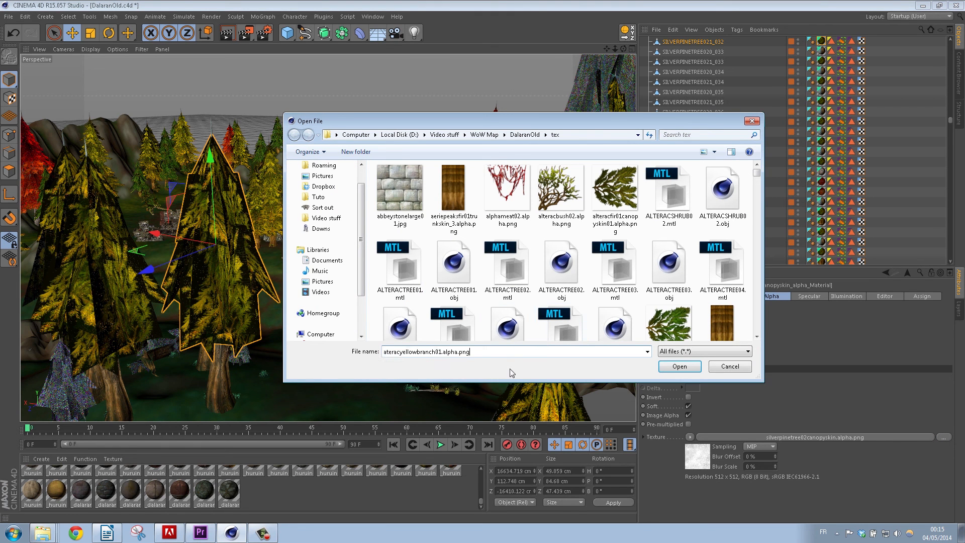
pyautogui.click(677, 367)
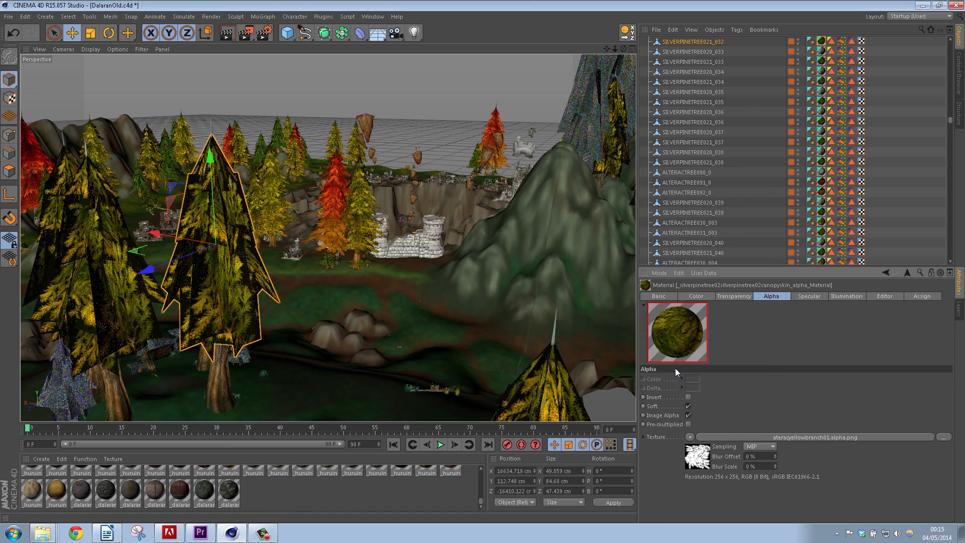
# - Examine the retextured silver pine canopy up close and the surrounding trees that still have bad textures
pyautogui.press('o')
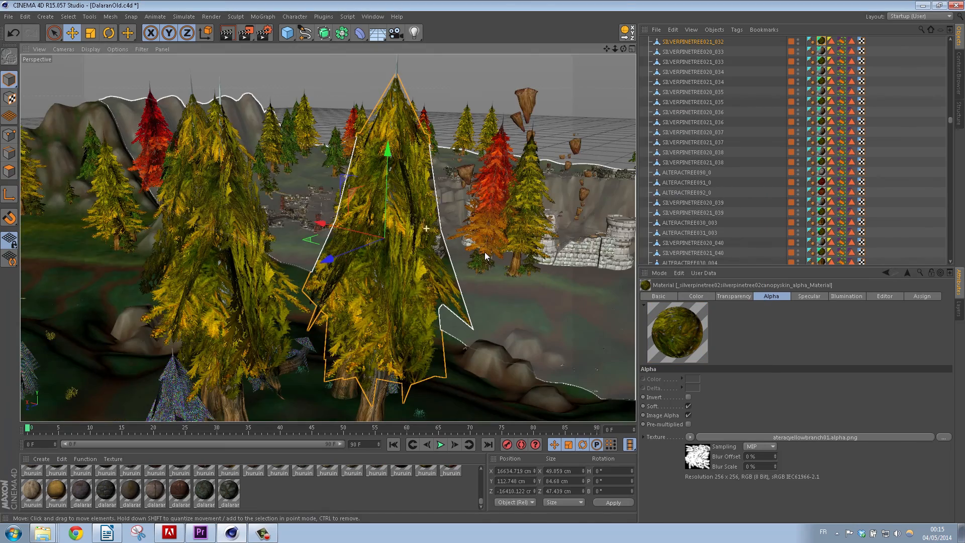
pyautogui.keyDown('alt'); pyautogui.moveTo(442, 246); pyautogui.dragTo(412, 242); pyautogui.keyUp('alt')
pyautogui.keyDown('alt'); pyautogui.moveTo(315, 194); pyautogui.dragTo(383, 177, button='middle'); pyautogui.keyUp('alt')
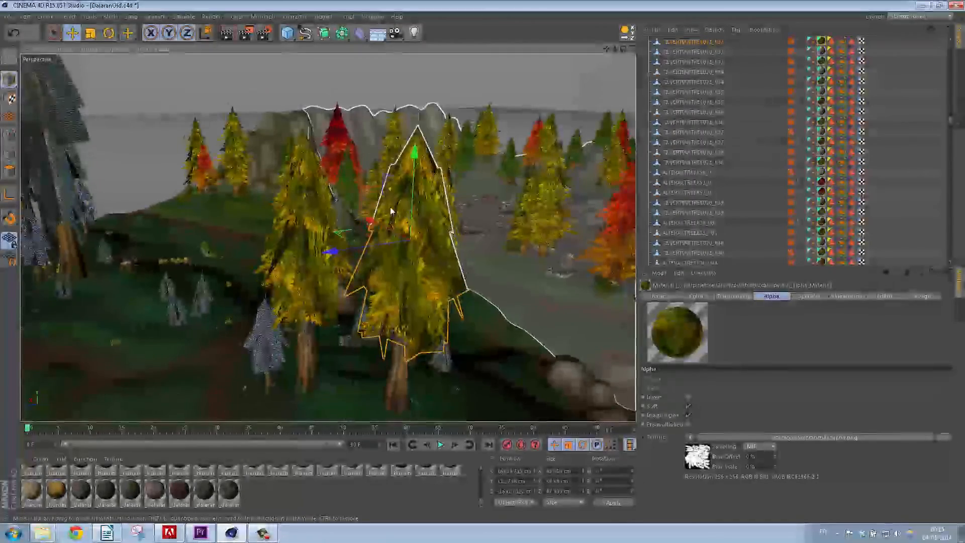
pyautogui.scroll(2, 390, 207)
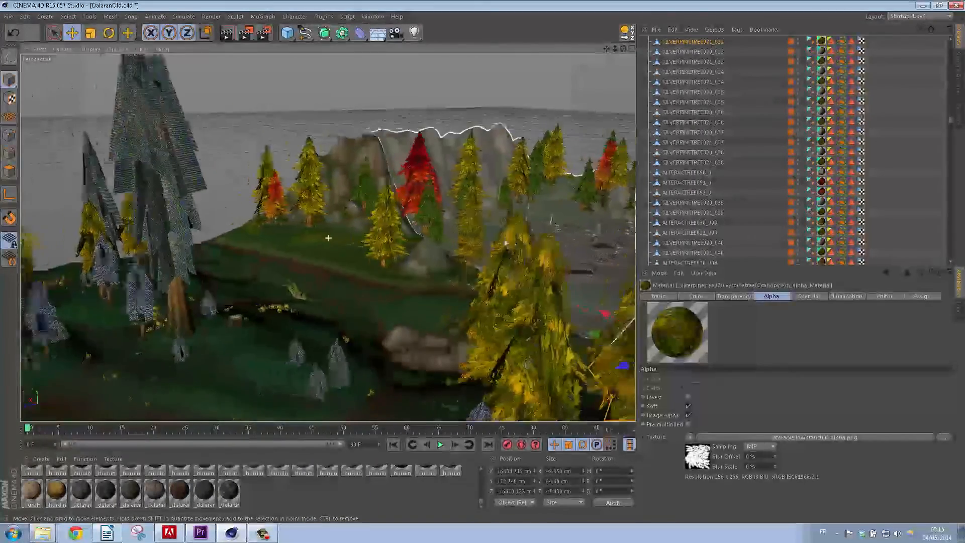